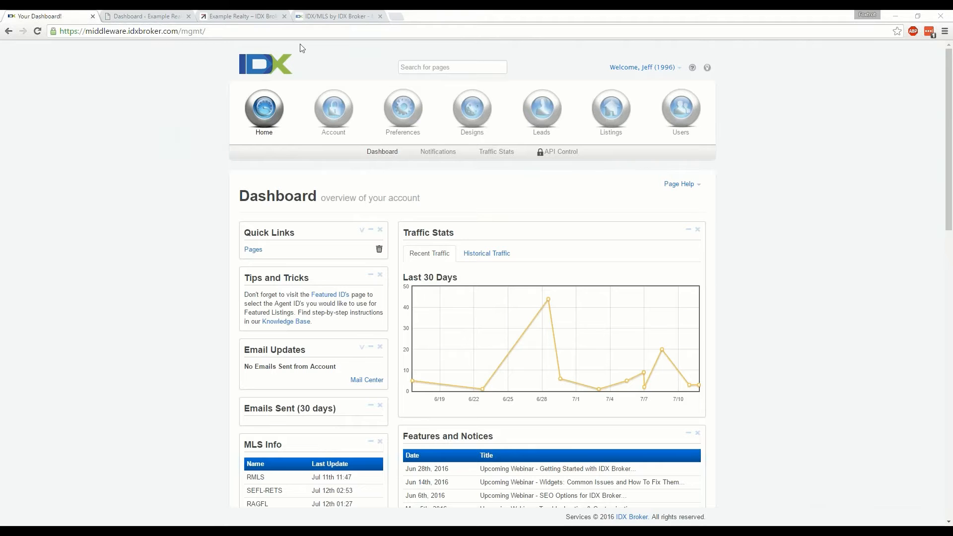
Step: Switch to the Example Realty site and browse the listings carousel of Thurston High School homes
{"action": "left_click", "coordinate": [253, 19]}
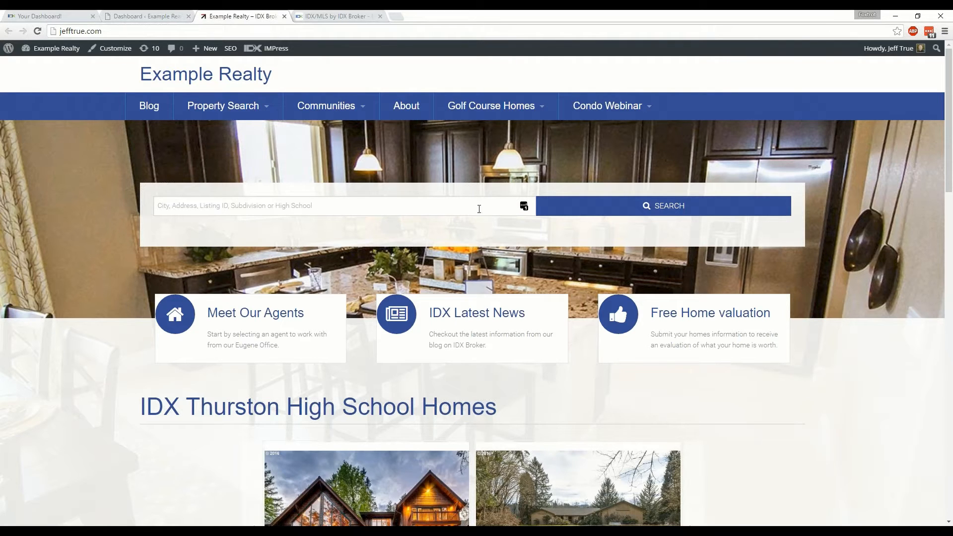
{"action": "scroll", "coordinate": [817, 356], "scroll_direction": "down", "scroll_amount": 4}
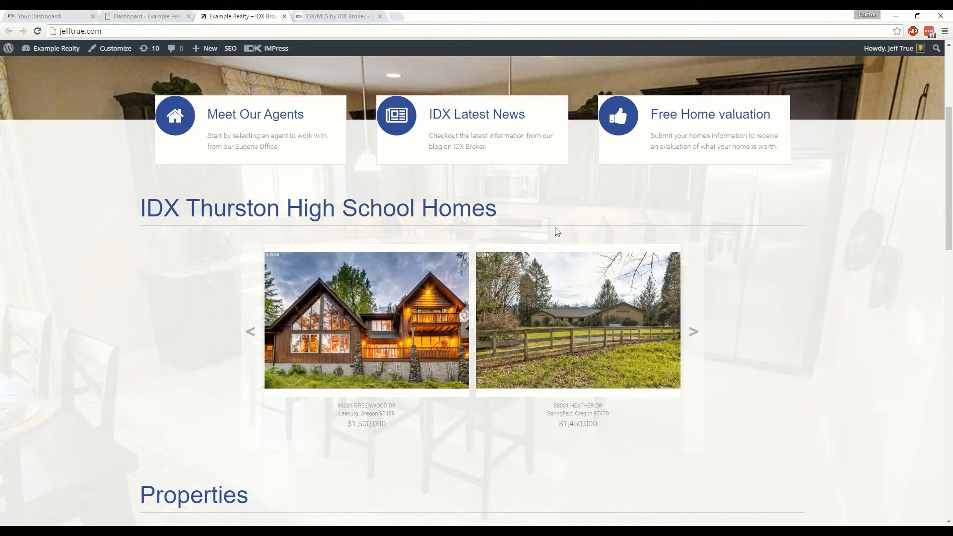
{"action": "left_click", "coordinate": [694, 332]}
{"action": "left_click", "coordinate": [694, 333]}
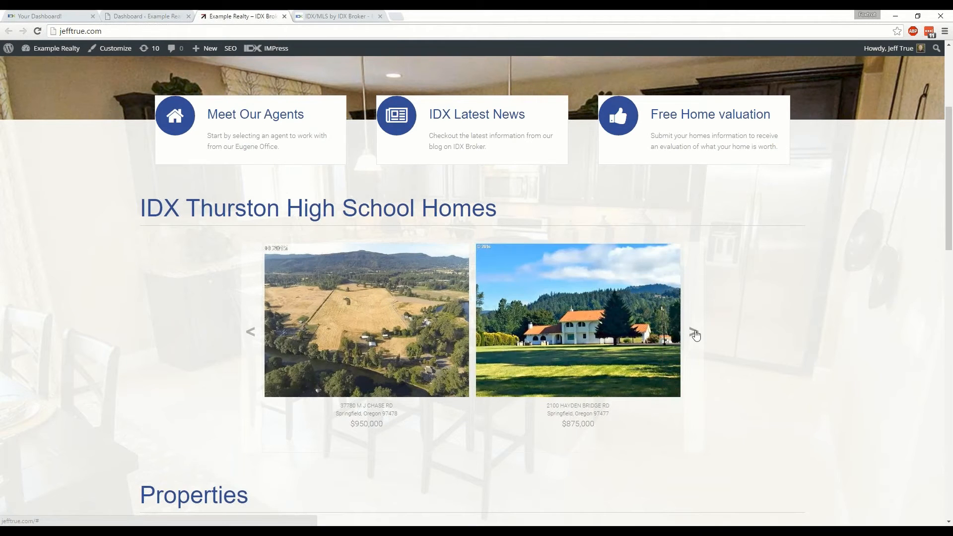
{"action": "left_click", "coordinate": [694, 332]}
{"action": "left_click", "coordinate": [694, 332]}
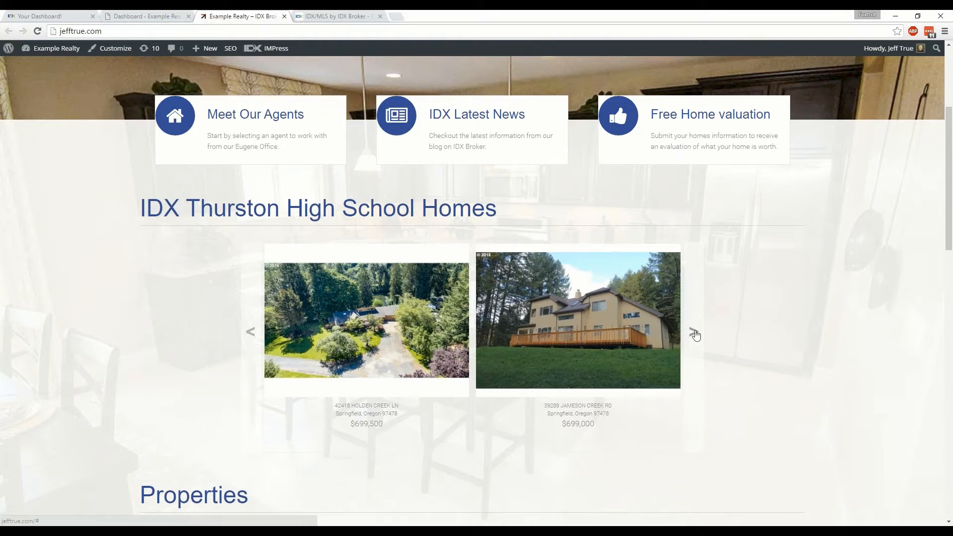
{"action": "scroll", "coordinate": [756, 453], "scroll_direction": "up", "scroll_amount": 5}
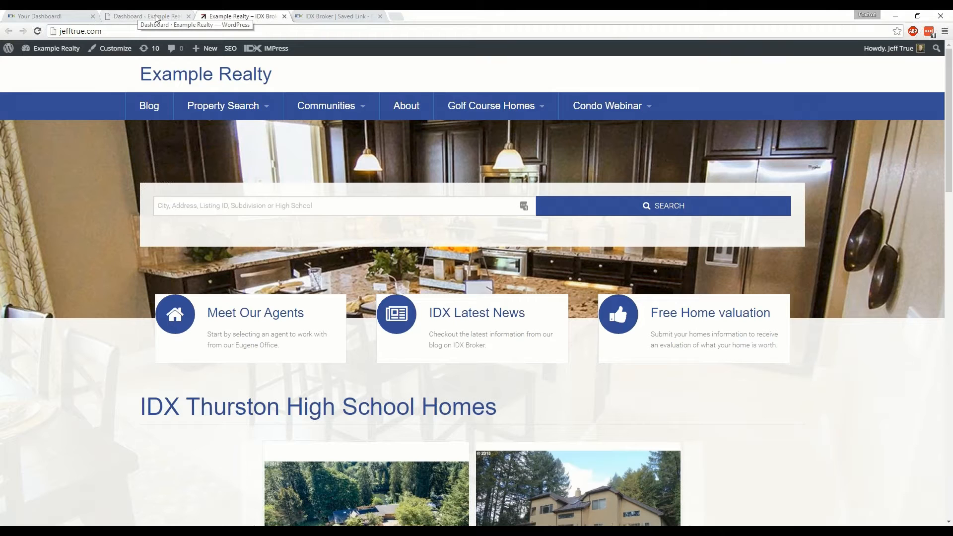
Step: Switch back to the IDX Broker dashboard and open the form for adding a saved link
{"action": "left_click", "coordinate": [55, 18]}
{"action": "mouse_move", "coordinate": [472, 109]}
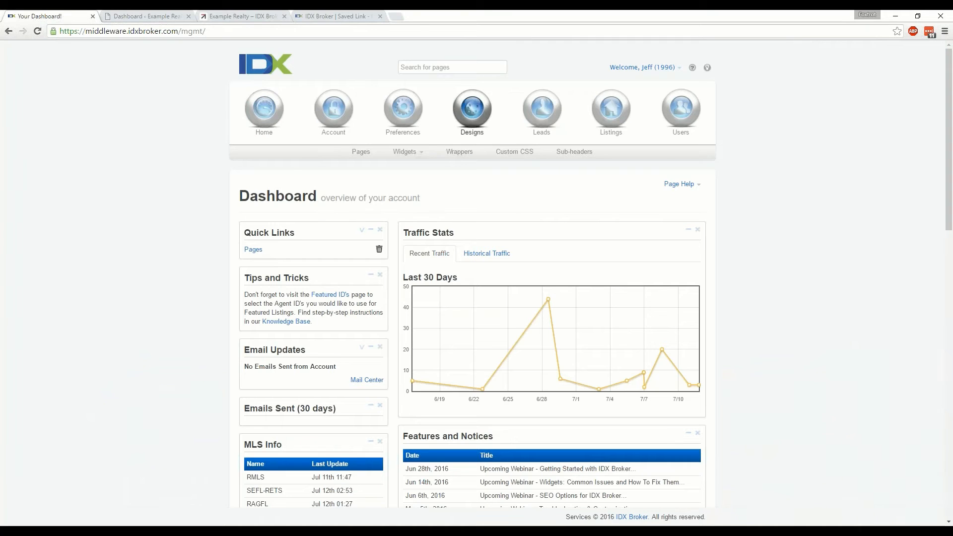
{"action": "mouse_move", "coordinate": [401, 107]}
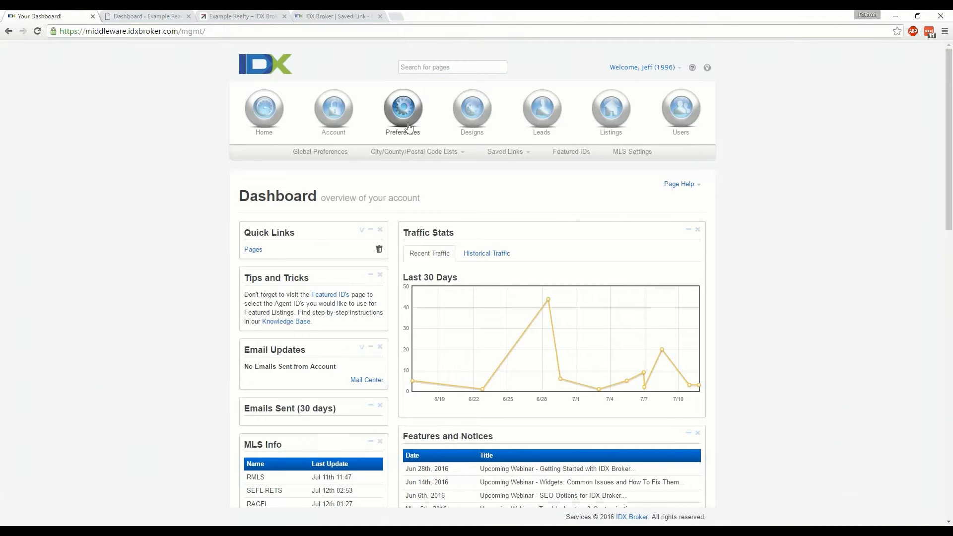
{"action": "left_click", "coordinate": [510, 152]}
{"action": "left_click", "coordinate": [498, 178]}
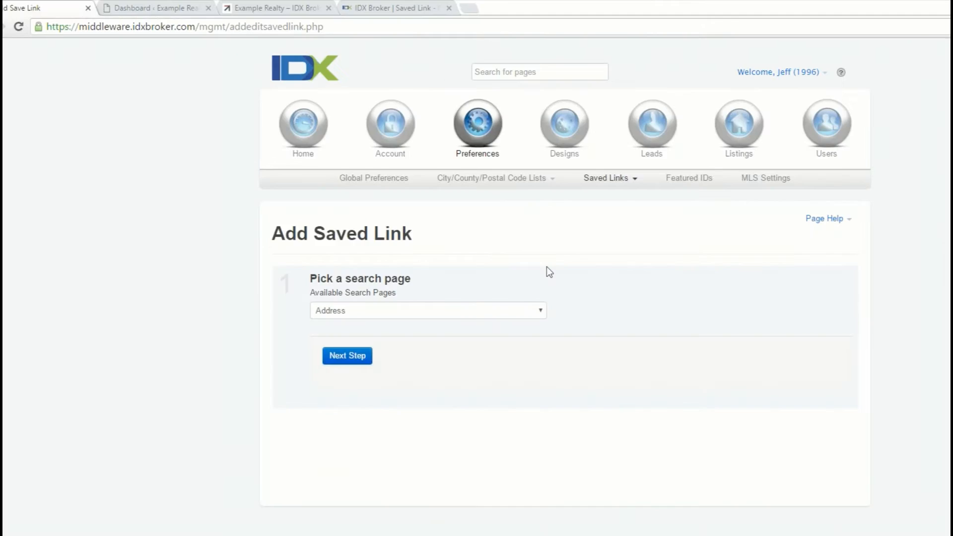
Step: Choose Advanced Search as the saved link's search page and continue to the criteria
{"action": "left_click", "coordinate": [542, 310]}
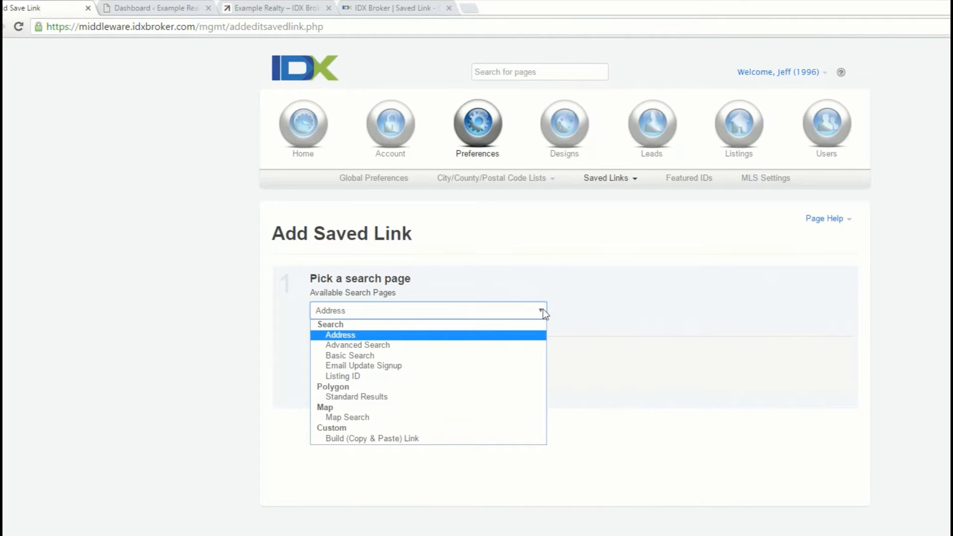
{"action": "left_click", "coordinate": [386, 346]}
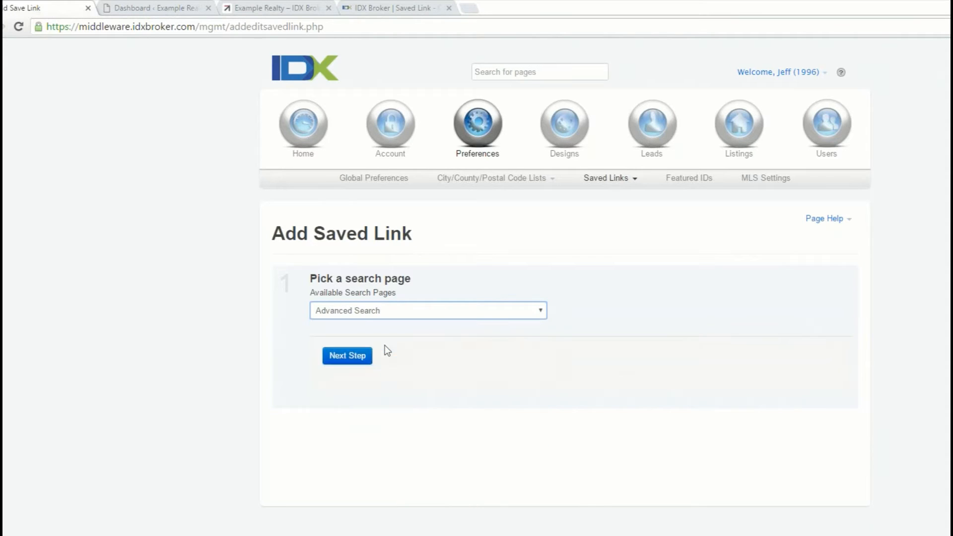
{"action": "left_click", "coordinate": [349, 358]}
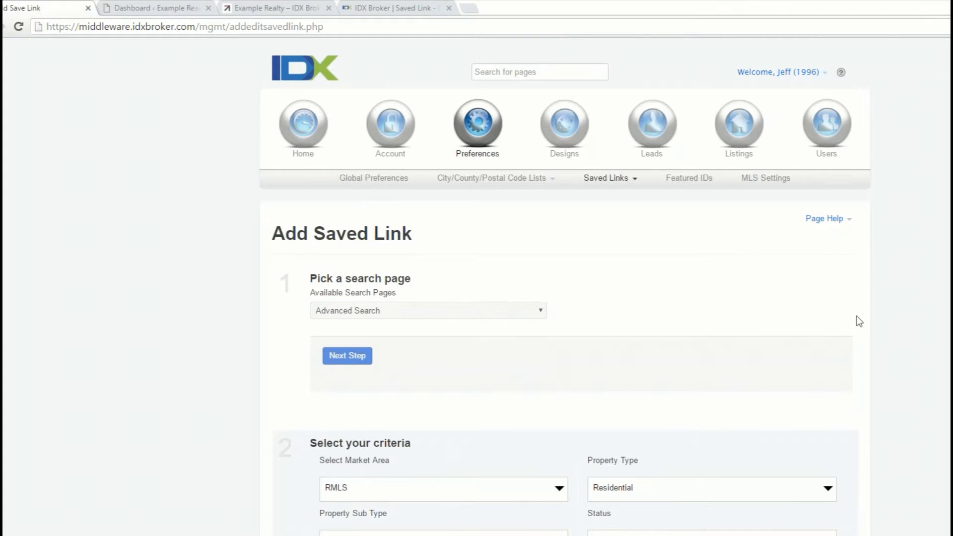
Step: Select RMLS as the market area and keep Residential as the property type
{"action": "scroll", "coordinate": [859, 322], "scroll_direction": "down", "scroll_amount": 4}
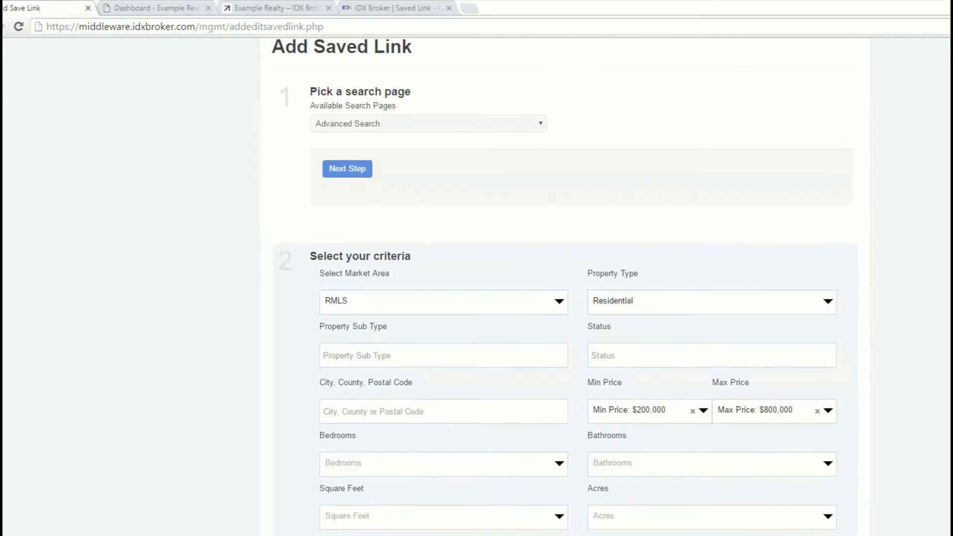
{"action": "left_click", "coordinate": [560, 302]}
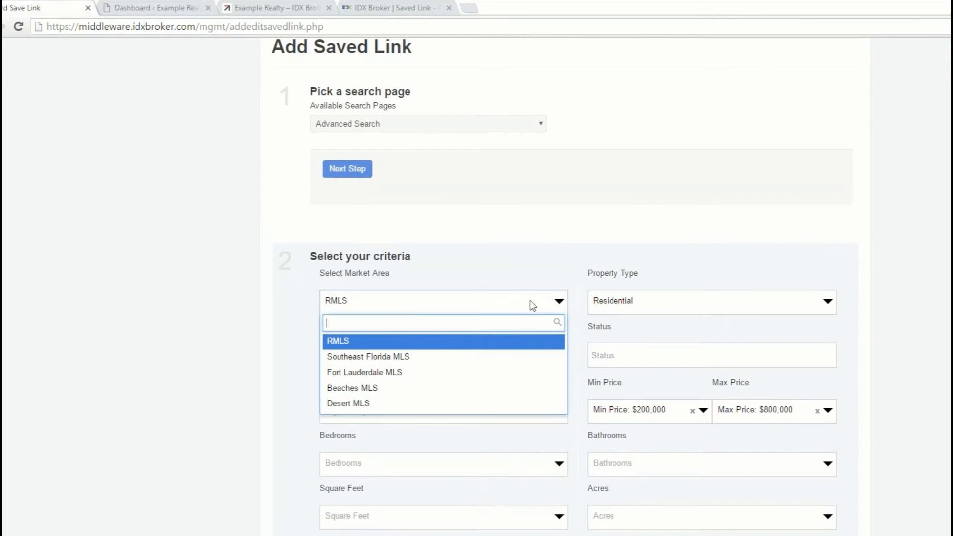
{"action": "left_click", "coordinate": [341, 342]}
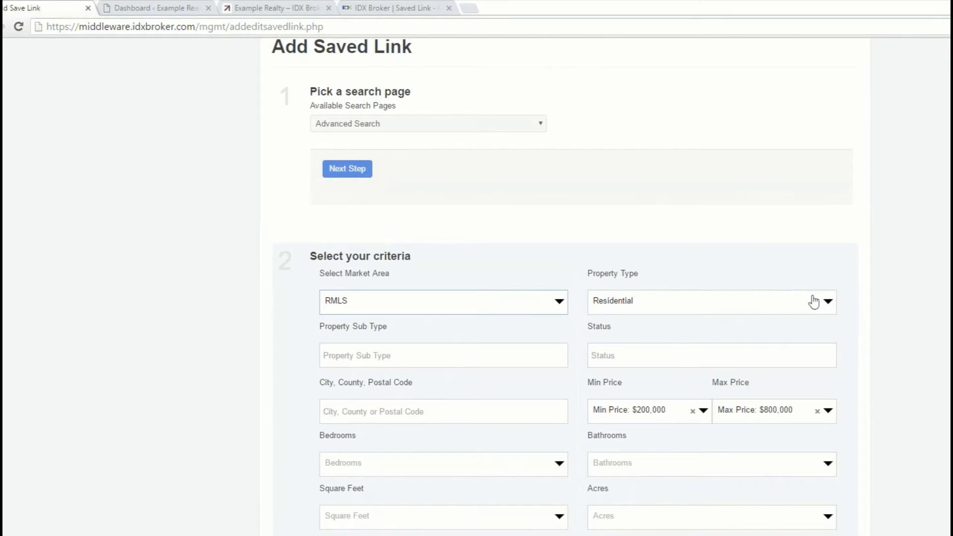
{"action": "left_click", "coordinate": [829, 306]}
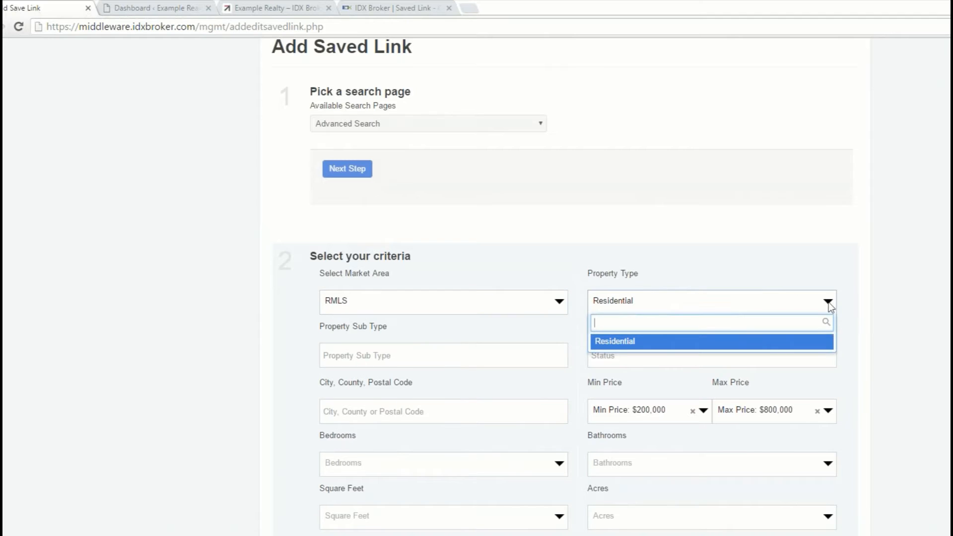
{"action": "left_click", "coordinate": [925, 310]}
Step: Clear the preset minimum and maximum prices from the search criteria
{"action": "scroll", "coordinate": [925, 313], "scroll_direction": "down", "scroll_amount": 3}
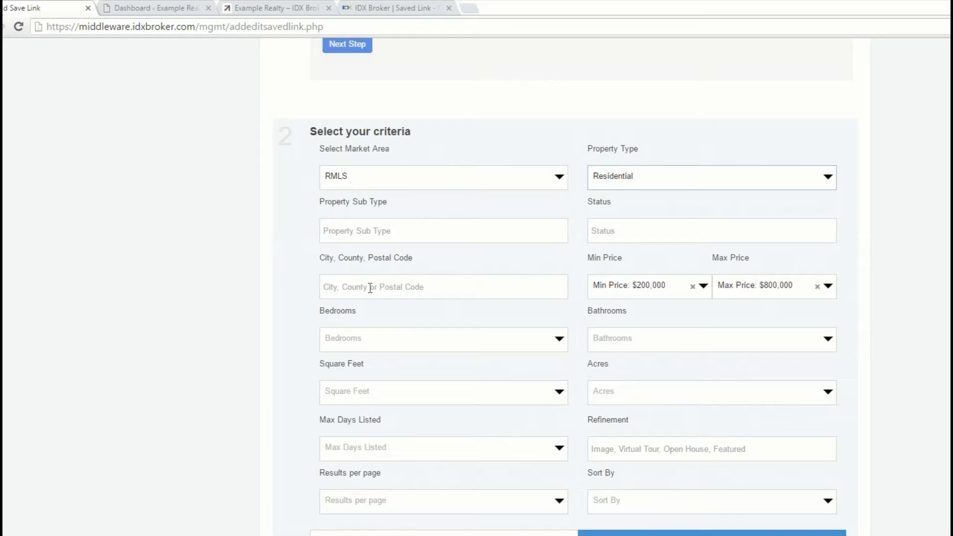
{"action": "left_click", "coordinate": [693, 287]}
{"action": "left_click", "coordinate": [817, 286]}
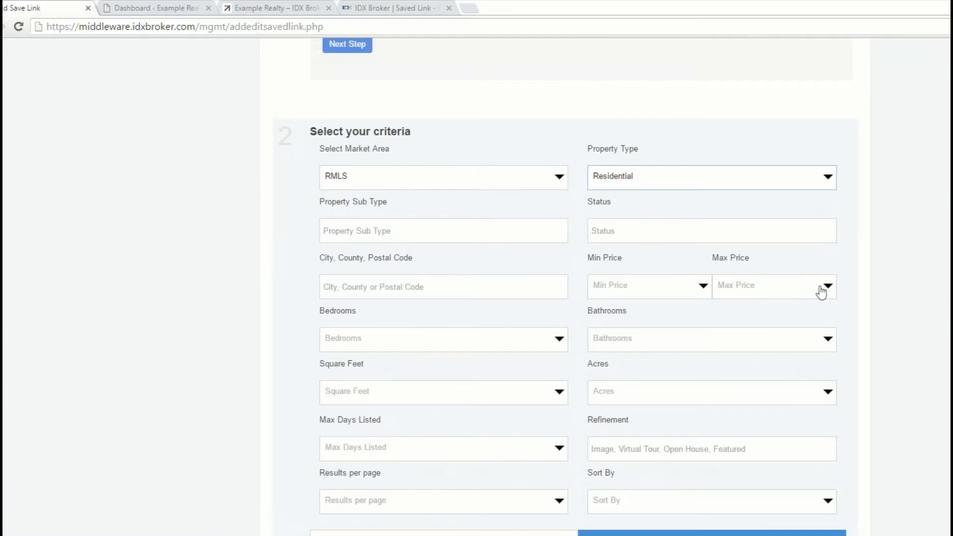
Step: Add Sheldon as the High School criterion among the advanced fields
{"action": "scroll", "coordinate": [941, 290], "scroll_direction": "down", "scroll_amount": 3}
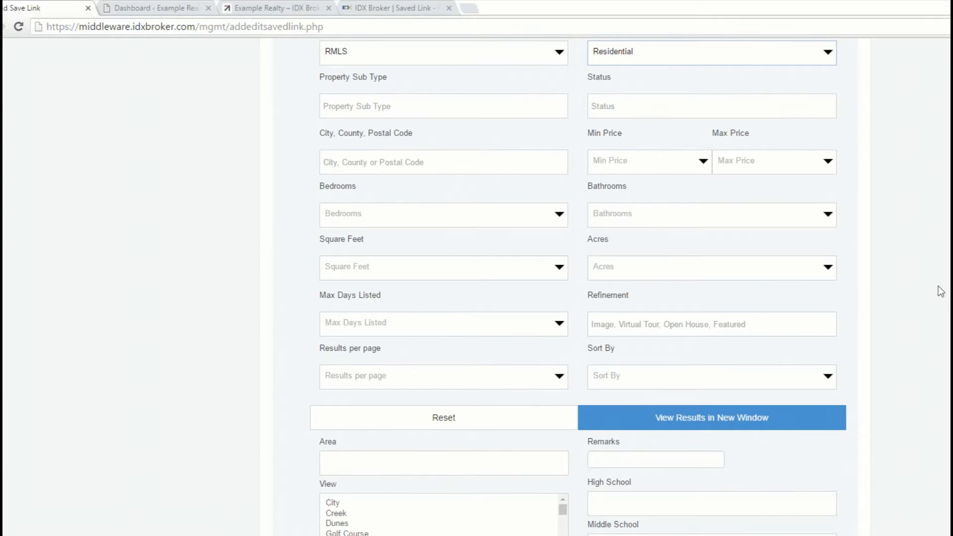
{"action": "scroll", "coordinate": [939, 288], "scroll_direction": "down", "scroll_amount": 3}
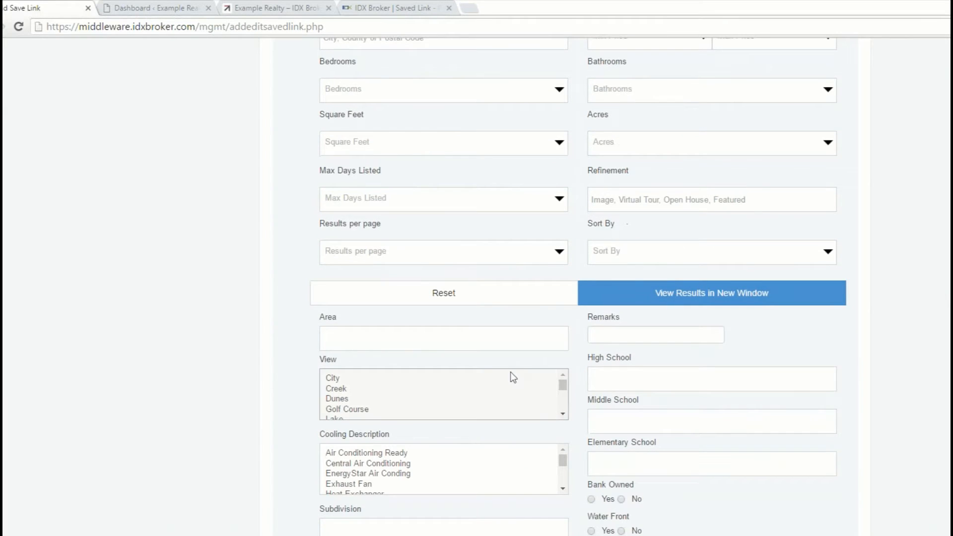
{"action": "left_click", "coordinate": [621, 378]}
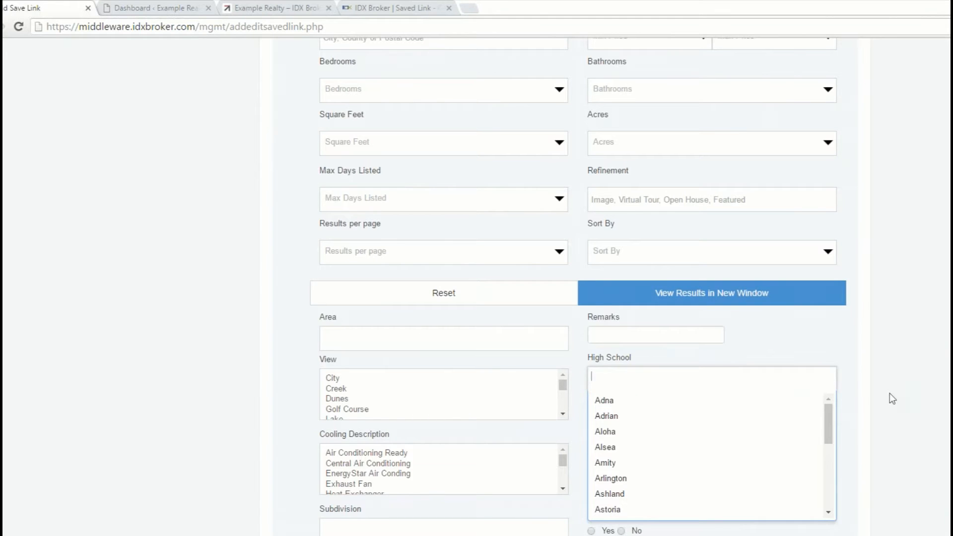
{"action": "type", "text": "sheldon"}
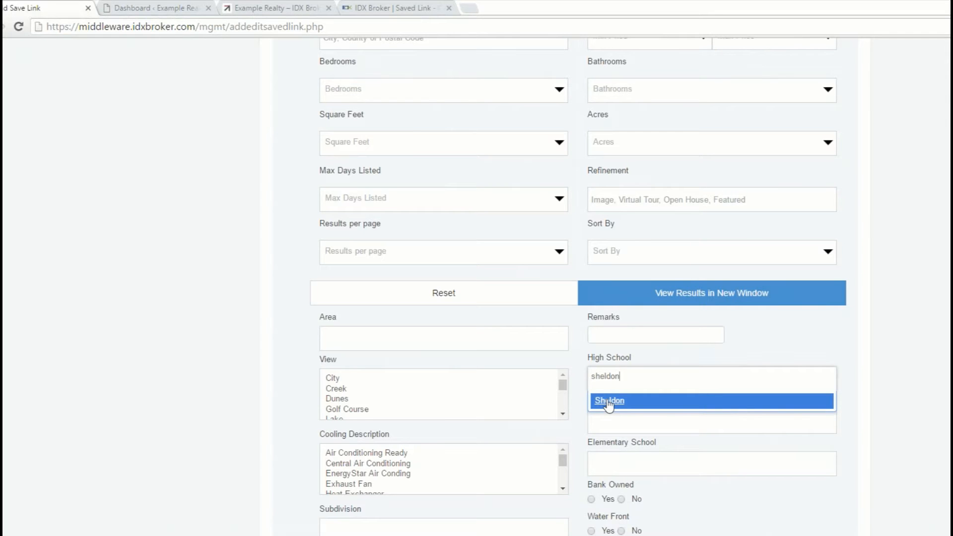
{"action": "left_click", "coordinate": [609, 402]}
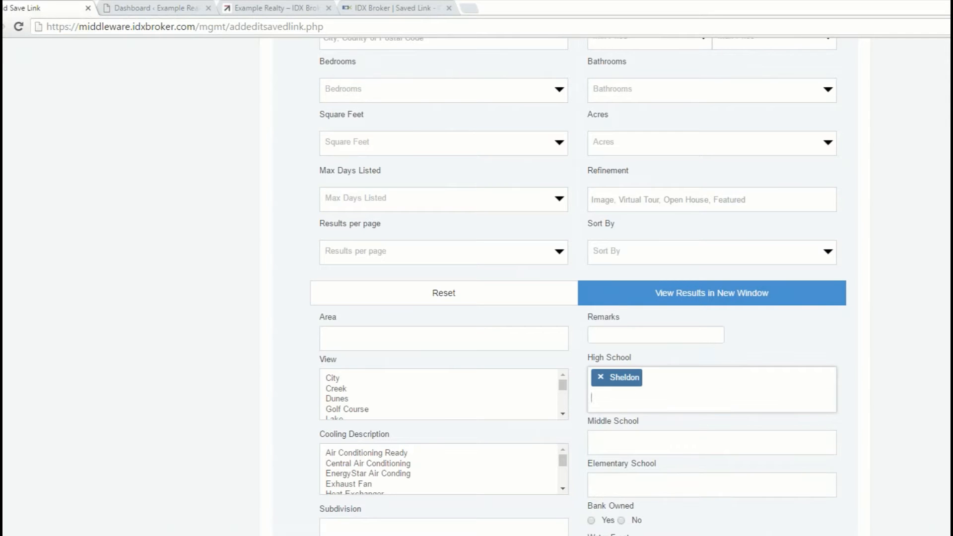
Step: Add Cal Young as the Middle School criterion
{"action": "left_click", "coordinate": [627, 435]}
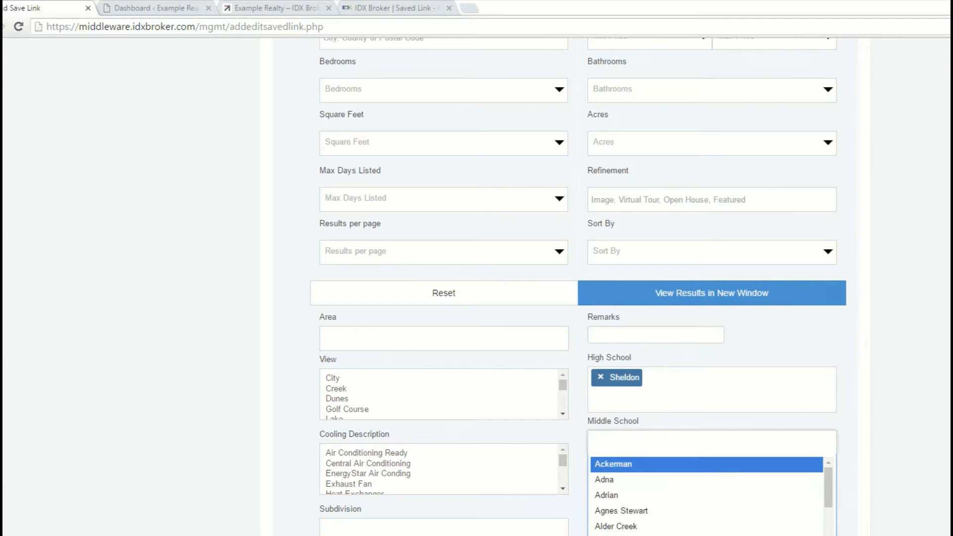
{"action": "type", "text": "cal you"}
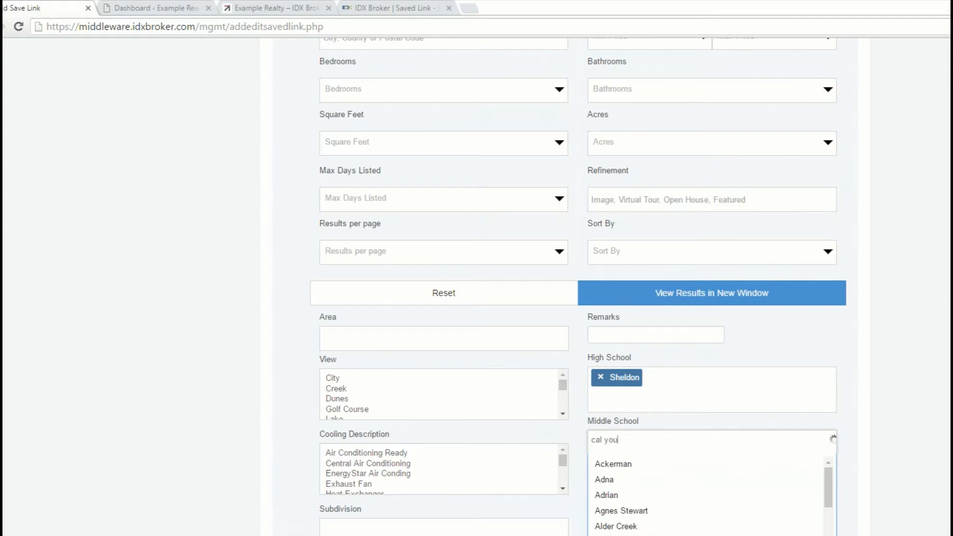
{"action": "left_click", "coordinate": [628, 461]}
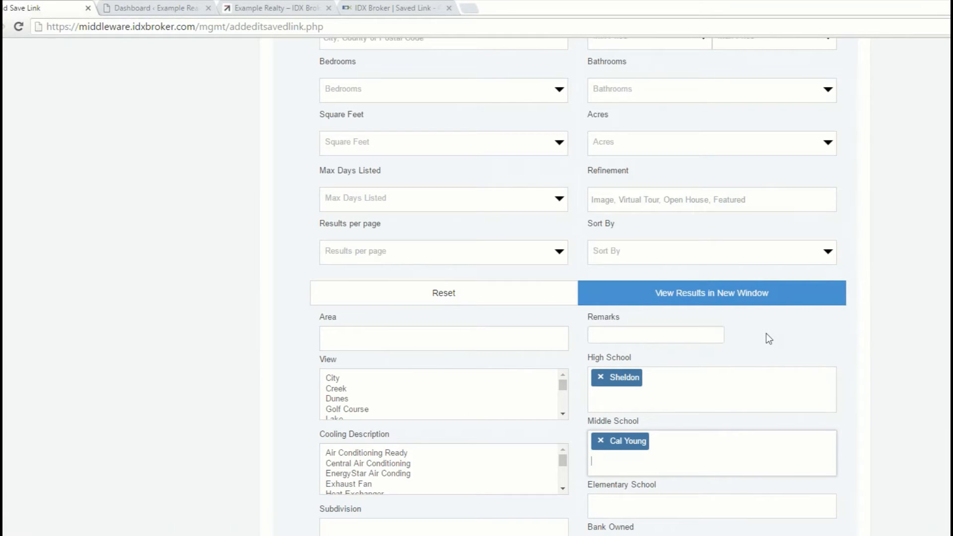
Step: Preview the search results in a new window, dismiss the sign-up form, look through the map and listings, and close the preview
{"action": "left_click", "coordinate": [711, 297]}
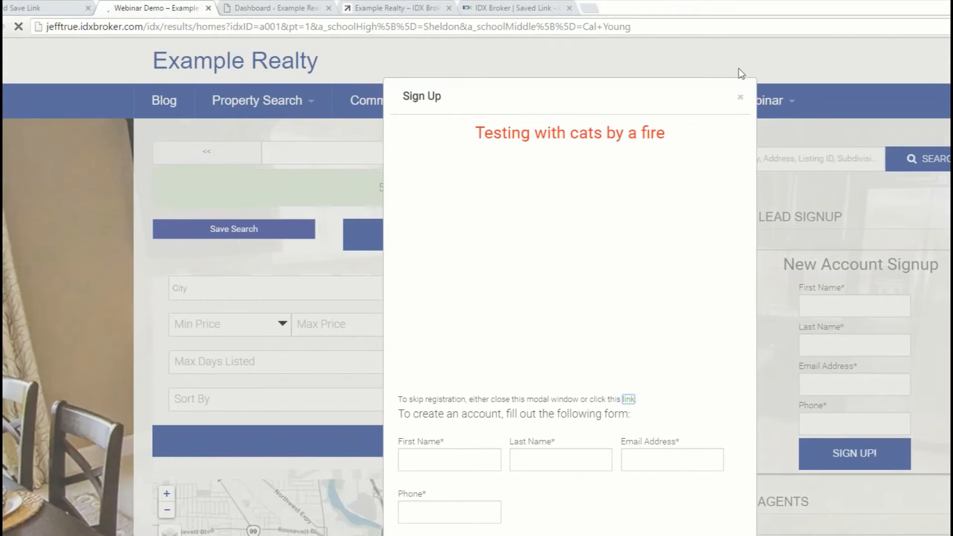
{"action": "left_click", "coordinate": [741, 98]}
{"action": "scroll", "coordinate": [743, 102], "scroll_direction": "down", "scroll_amount": 7}
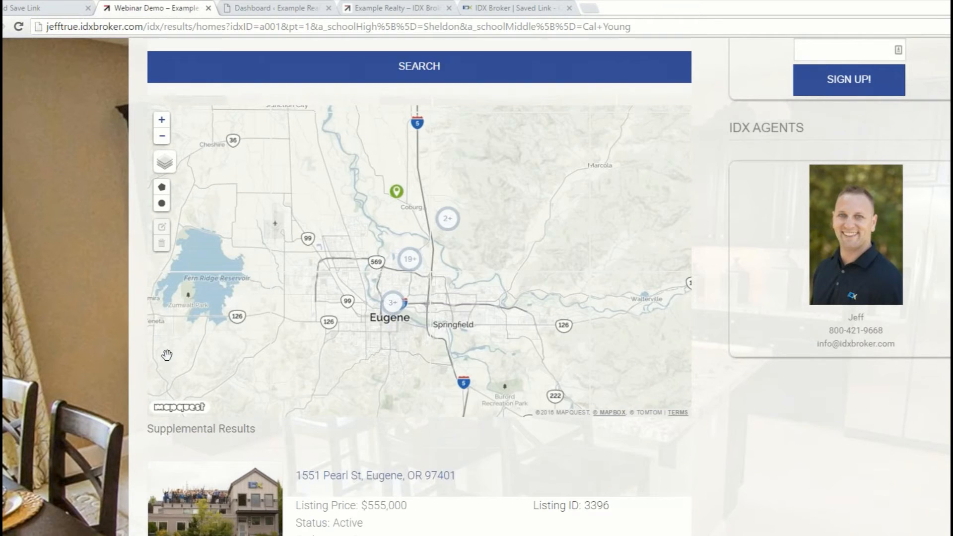
{"action": "scroll", "coordinate": [106, 358], "scroll_direction": "down", "scroll_amount": 10}
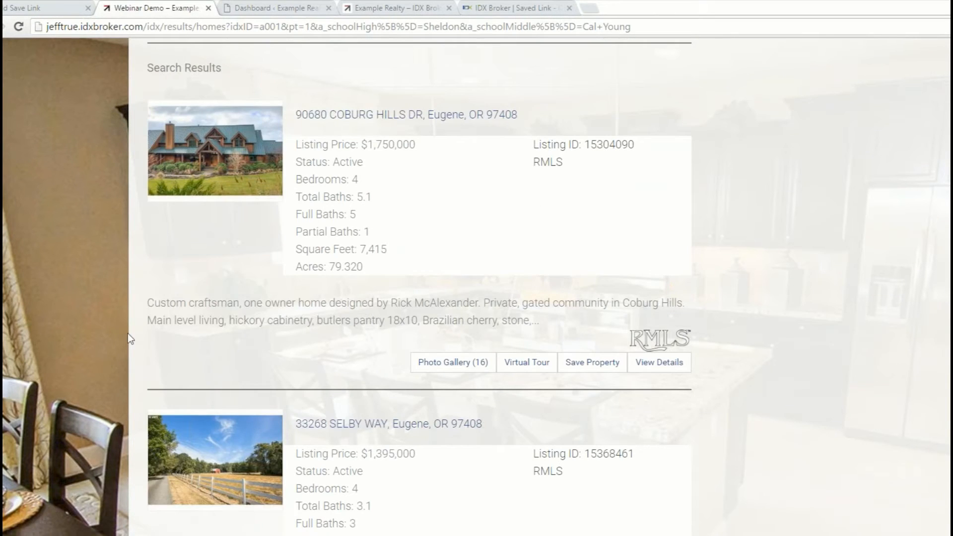
{"action": "scroll", "coordinate": [112, 330], "scroll_direction": "up", "scroll_amount": 10}
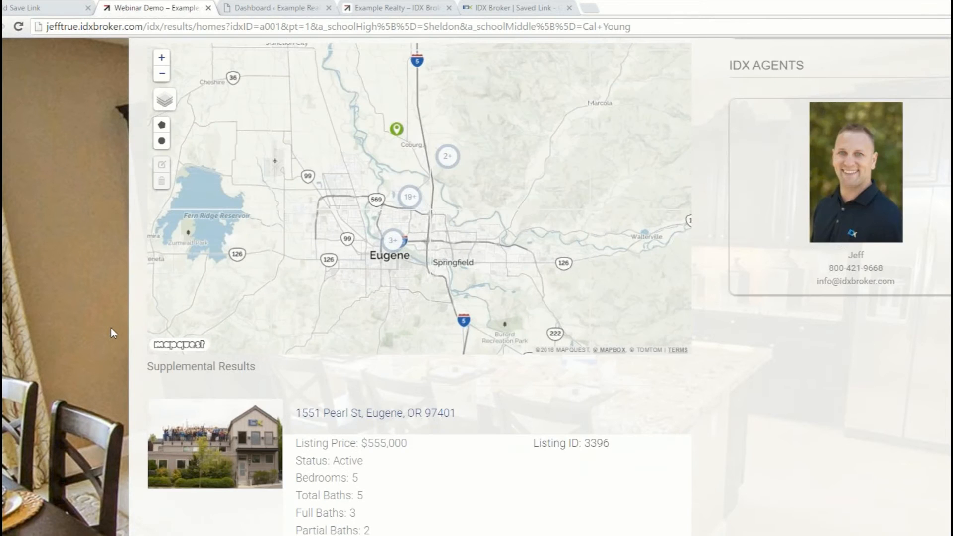
{"action": "scroll", "coordinate": [111, 327], "scroll_direction": "up", "scroll_amount": 7}
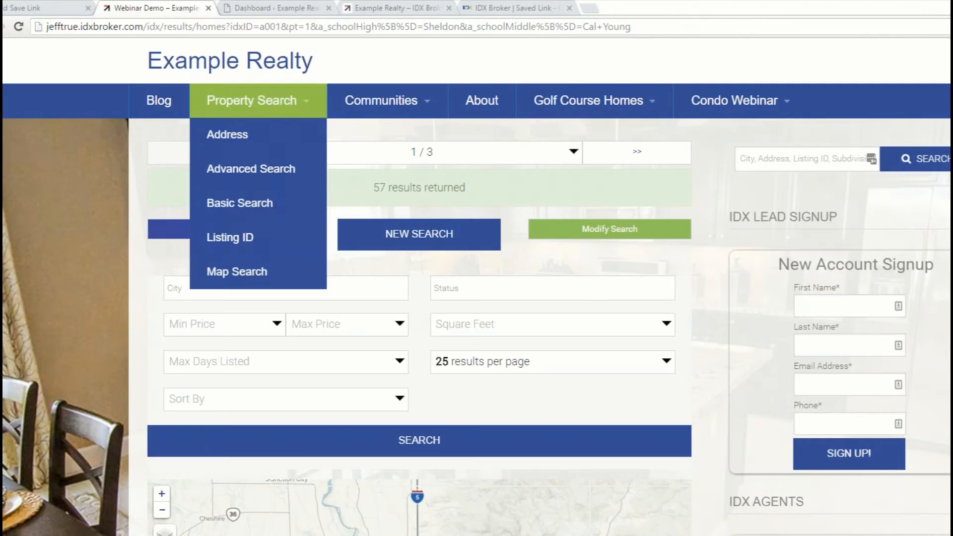
{"action": "left_click", "coordinate": [209, 8]}
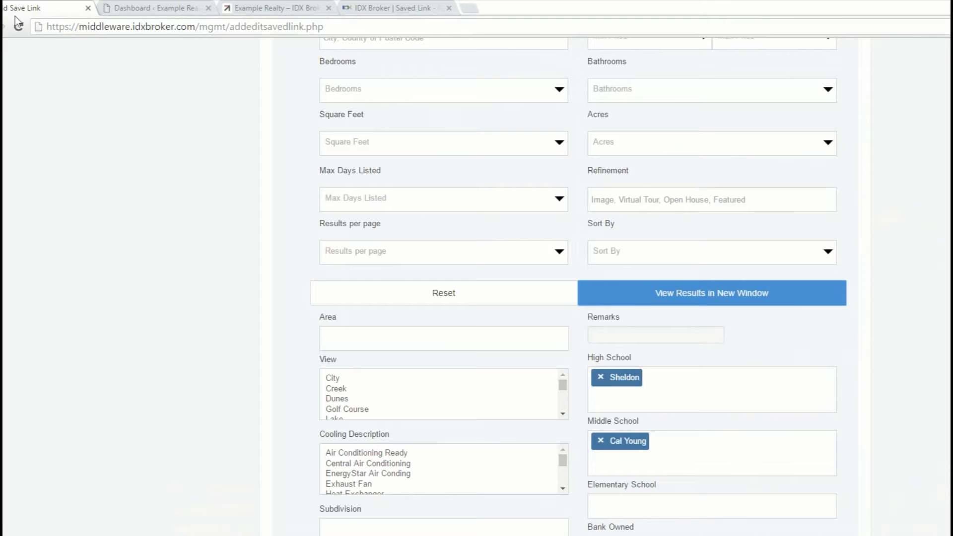
Step: Review the remaining search criteria and set the saved link's page title to "real estate for sale near sheldon"
{"action": "scroll", "coordinate": [929, 237], "scroll_direction": "down", "scroll_amount": 3}
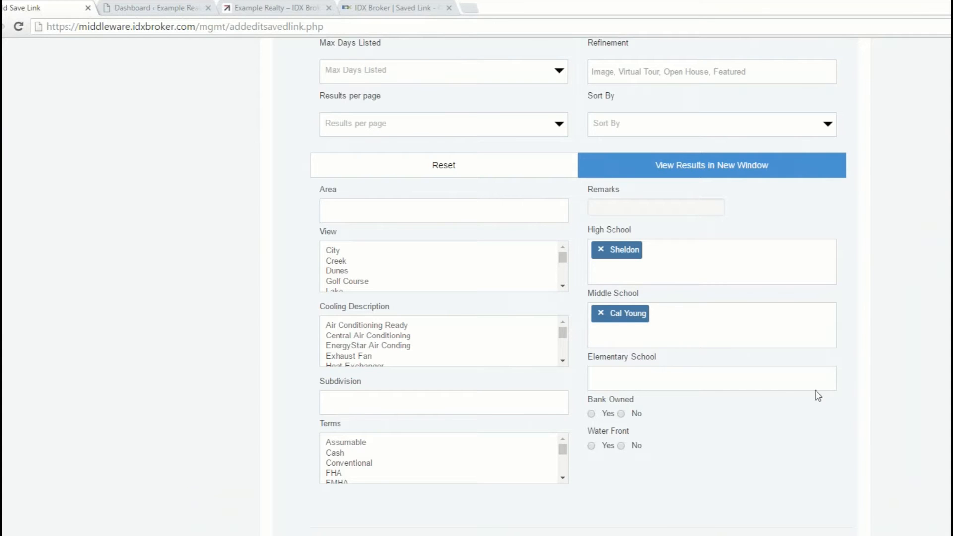
{"action": "scroll", "coordinate": [865, 367], "scroll_direction": "up", "scroll_amount": 3}
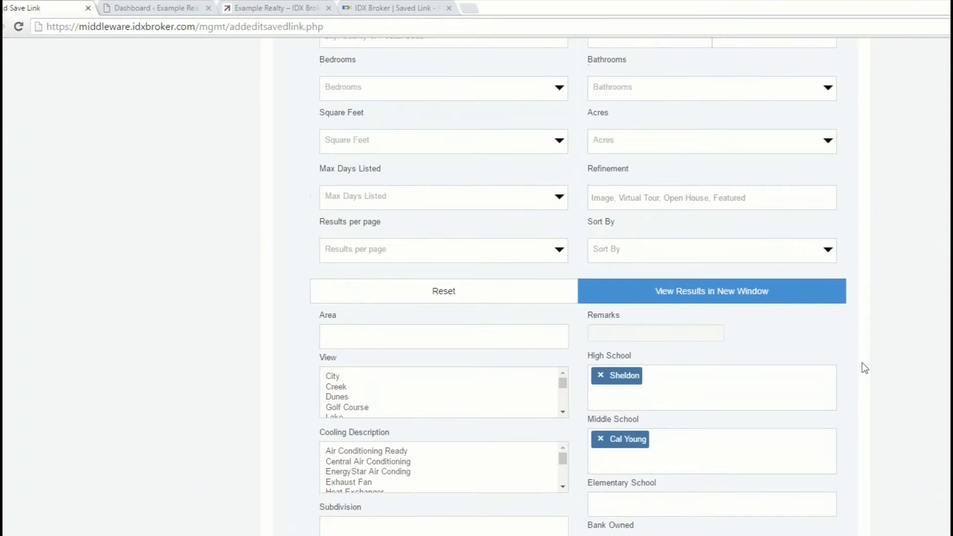
{"action": "scroll", "coordinate": [522, 306], "scroll_direction": "up", "scroll_amount": 2}
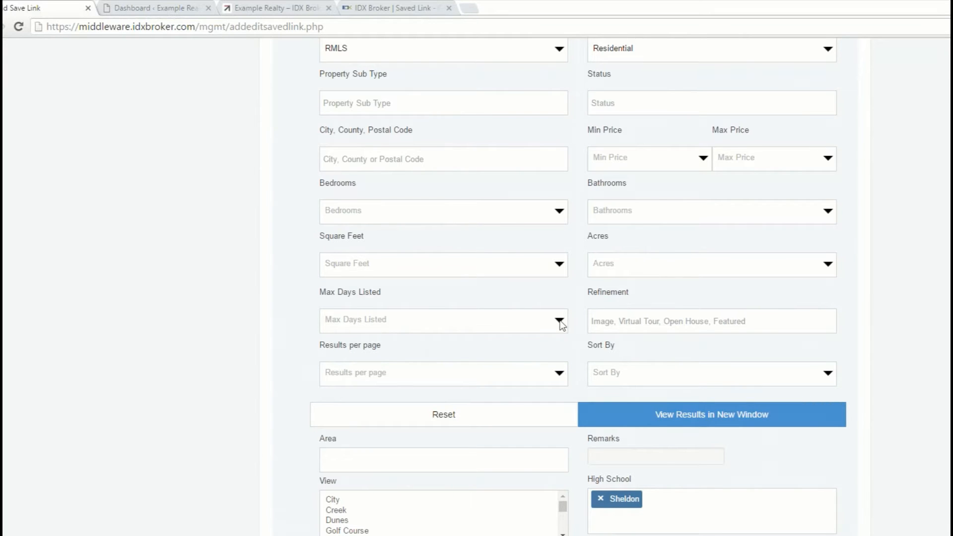
{"action": "scroll", "coordinate": [219, 487], "scroll_direction": "down", "scroll_amount": 15}
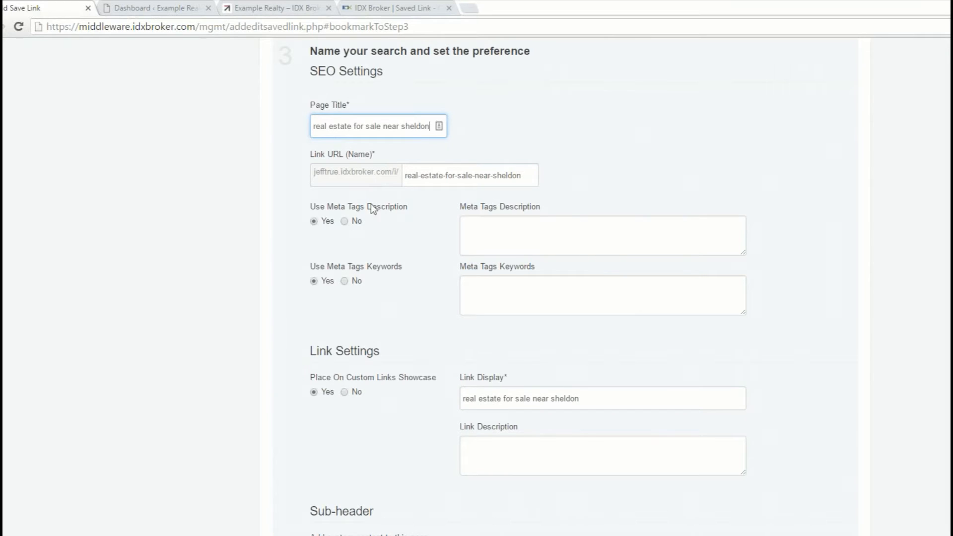
{"action": "left_click", "coordinate": [453, 196]}
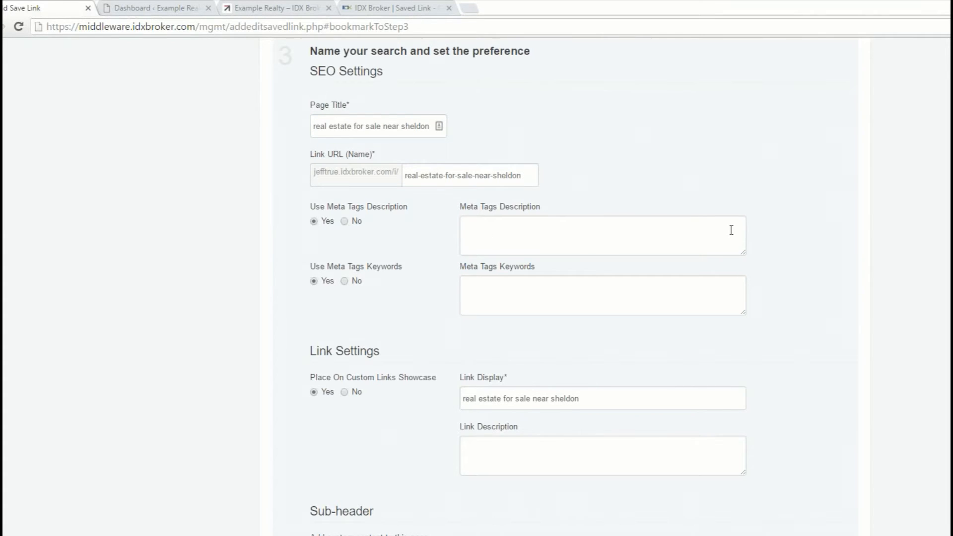
Step: Add the centred sub-header text "Real Estate near Sheldon High School" on two lines and format it as Heading 2
{"action": "scroll", "coordinate": [731, 230], "scroll_direction": "down", "scroll_amount": 4}
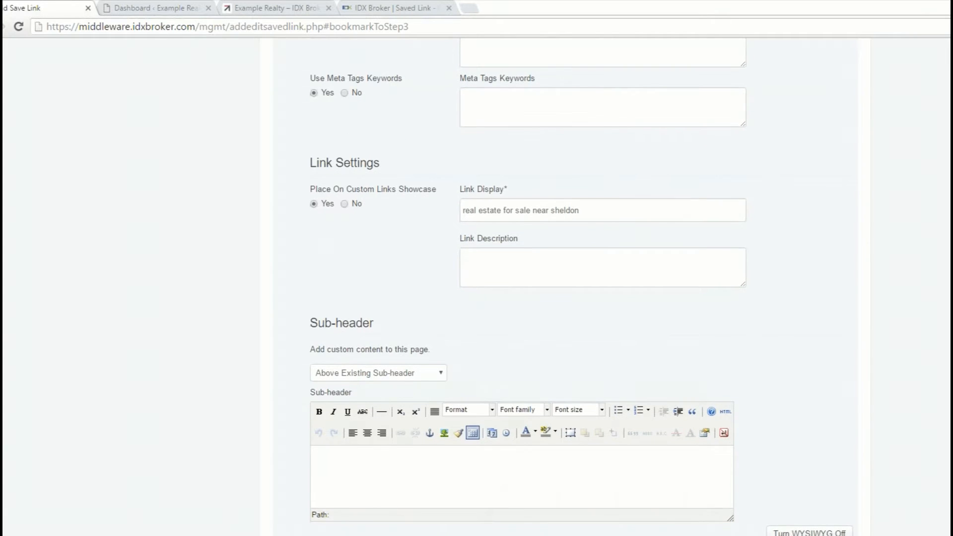
{"action": "scroll", "coordinate": [344, 278], "scroll_direction": "down", "scroll_amount": 1}
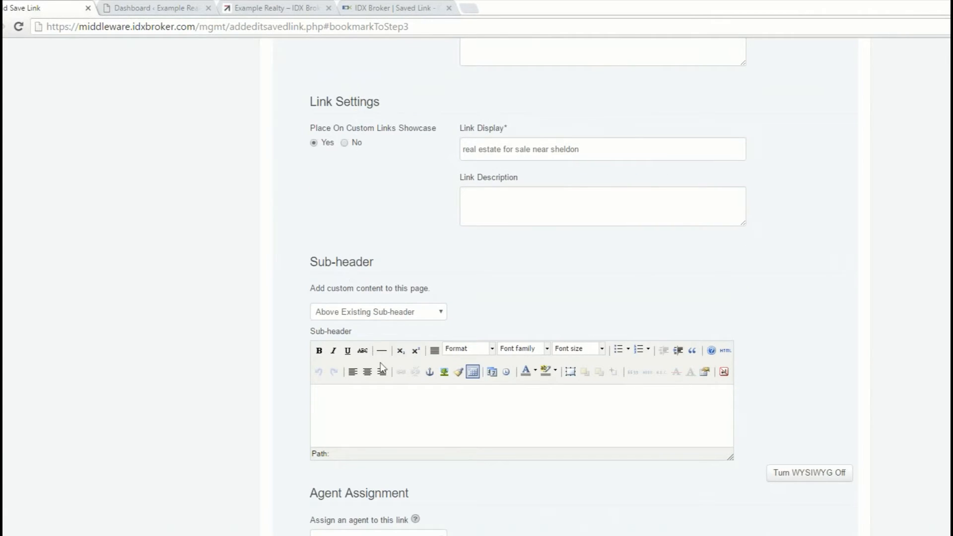
{"action": "left_click", "coordinate": [521, 405]}
{"action": "left_click", "coordinate": [368, 374]}
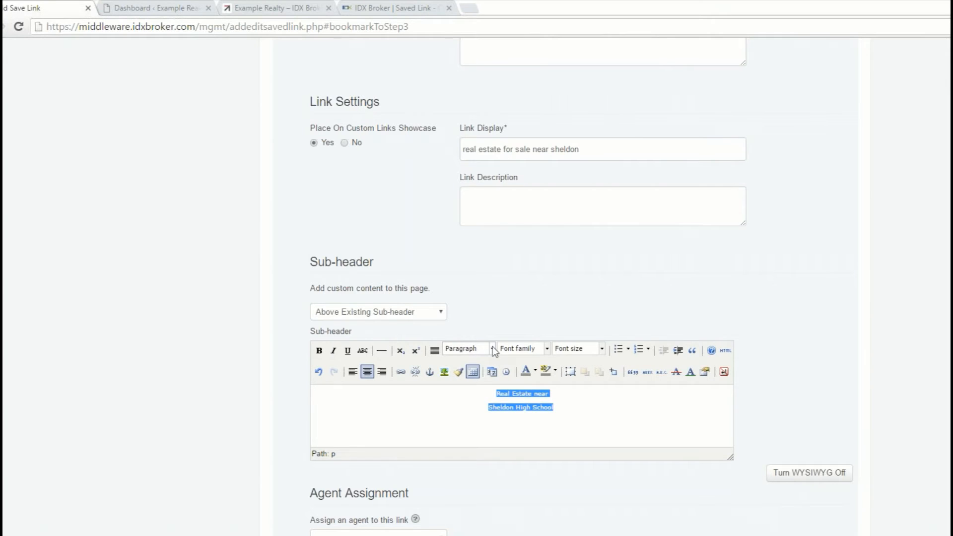
{"action": "left_click", "coordinate": [493, 348]}
{"action": "scroll", "coordinate": [479, 431], "scroll_direction": "down", "scroll_amount": 1}
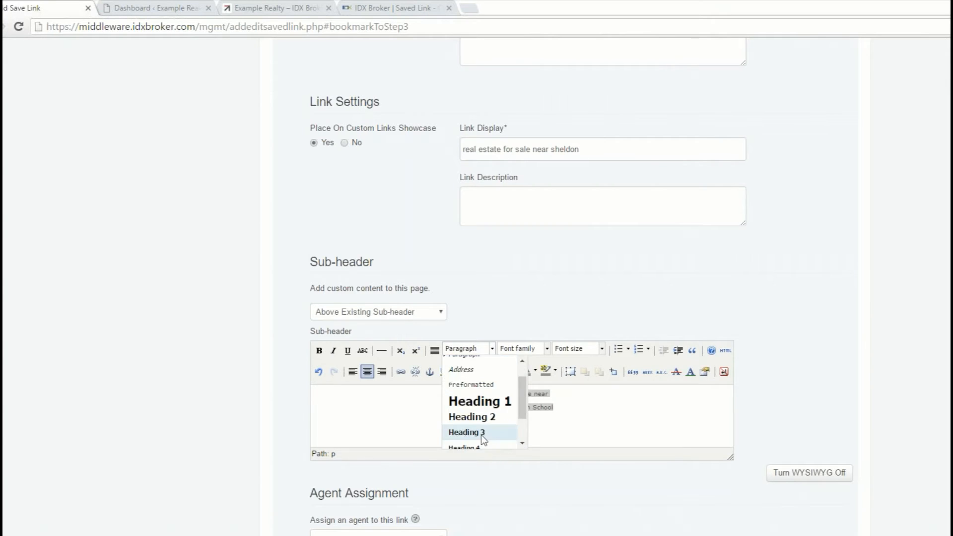
{"action": "left_click", "coordinate": [472, 417]}
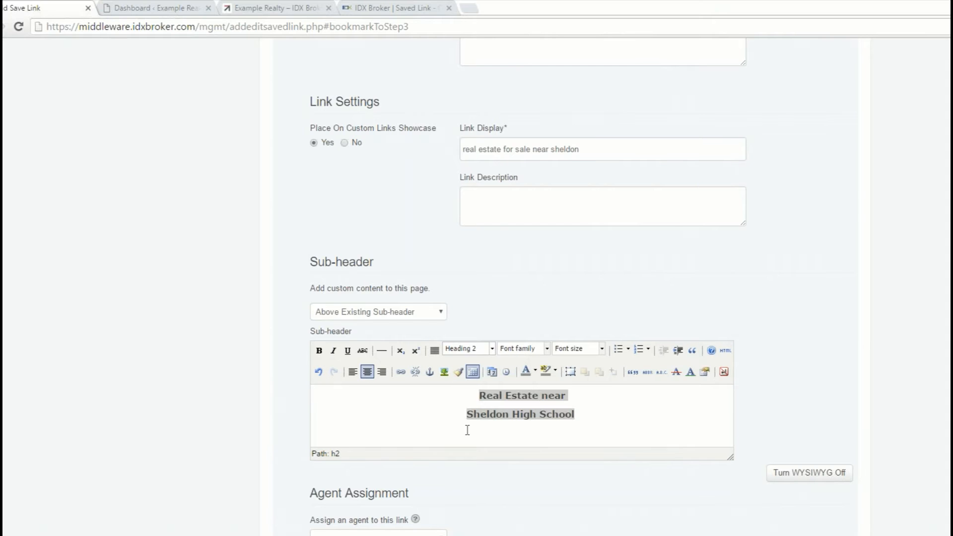
{"action": "left_click", "coordinate": [619, 397]}
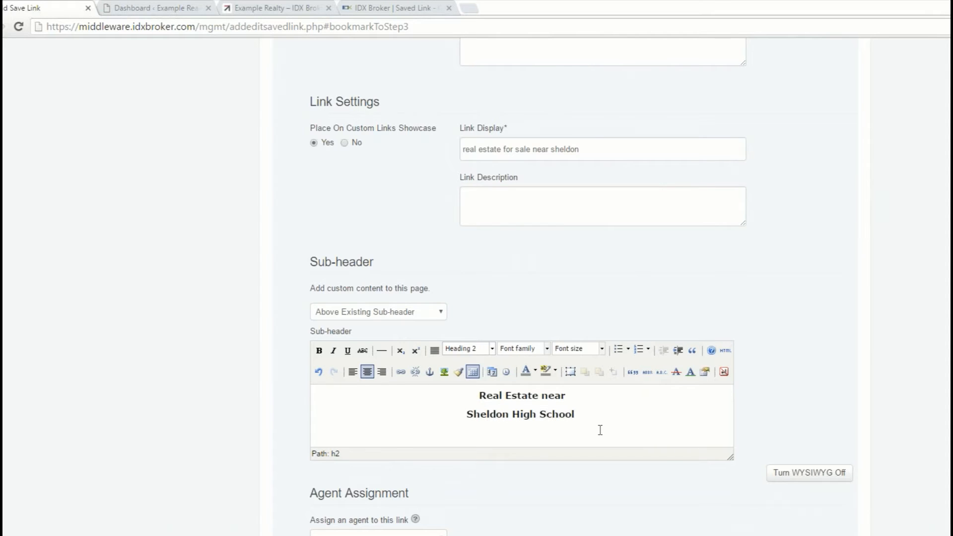
Step: Leave the agent assignment blank and save the link, returning to the saved links list
{"action": "scroll", "coordinate": [600, 430], "scroll_direction": "down", "scroll_amount": 1}
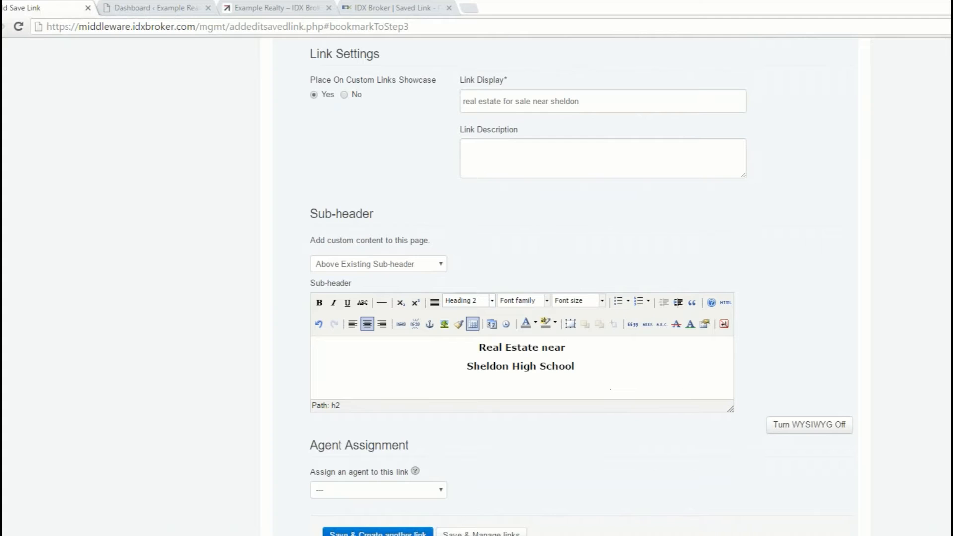
{"action": "left_click", "coordinate": [583, 371]}
{"action": "left_click", "coordinate": [442, 490]}
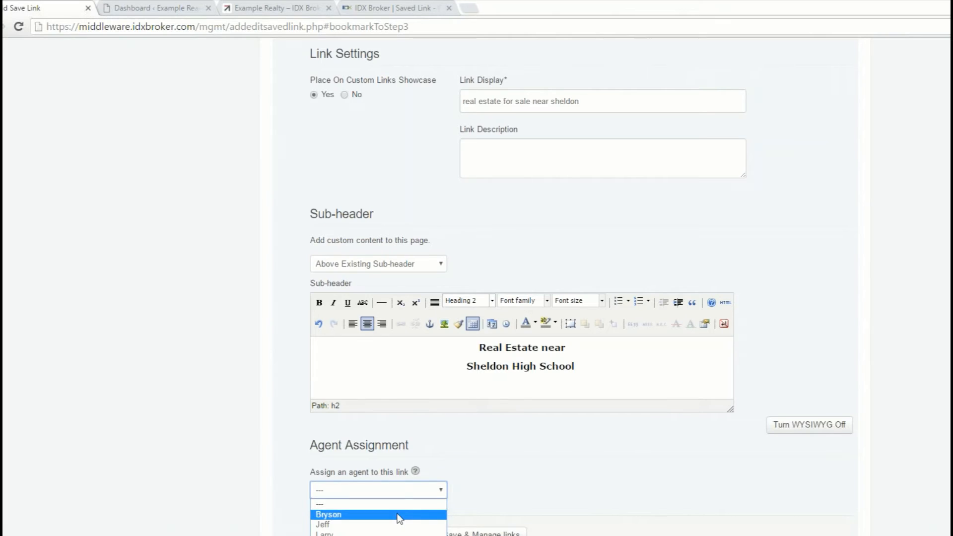
{"action": "left_click", "coordinate": [350, 505]}
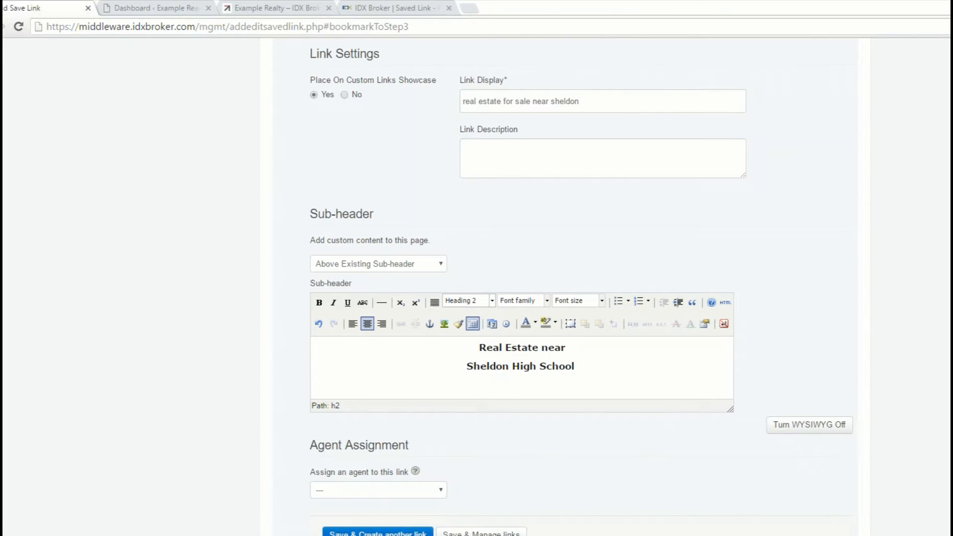
{"action": "left_click", "coordinate": [471, 532]}
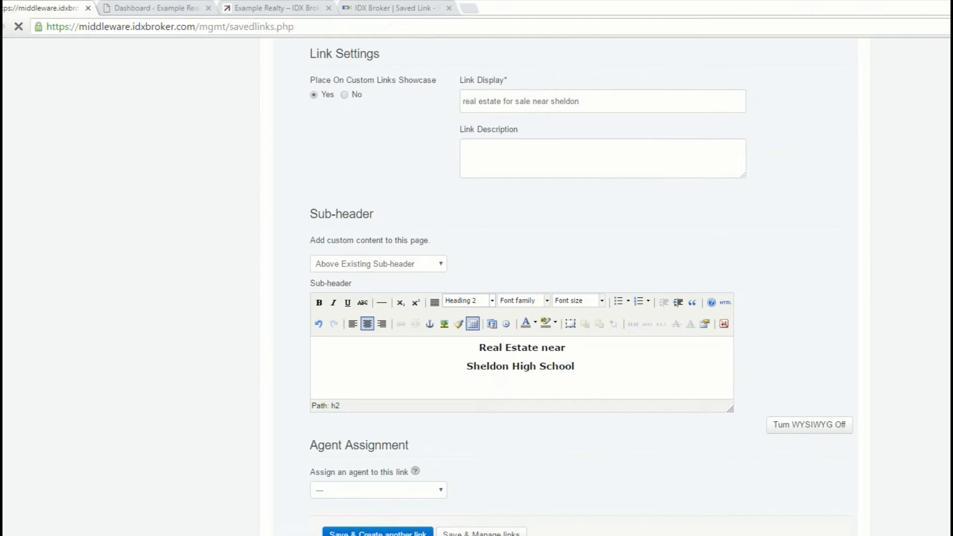
Step: Open real-estate-for-sale-near-sheldon from page 2 of the saved links, check its address, sub-header, map and listings, and close it
{"action": "left_click", "coordinate": [779, 515]}
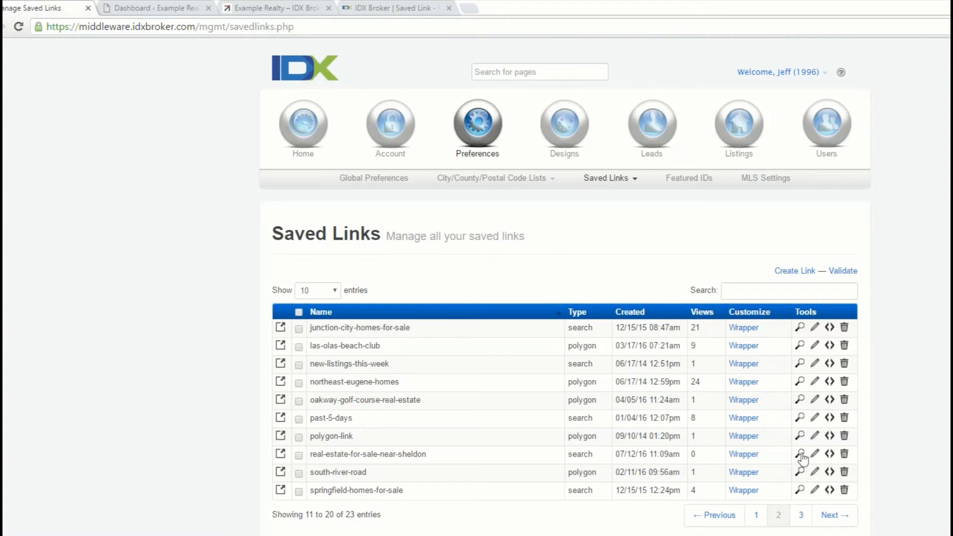
{"action": "left_click", "coordinate": [280, 454]}
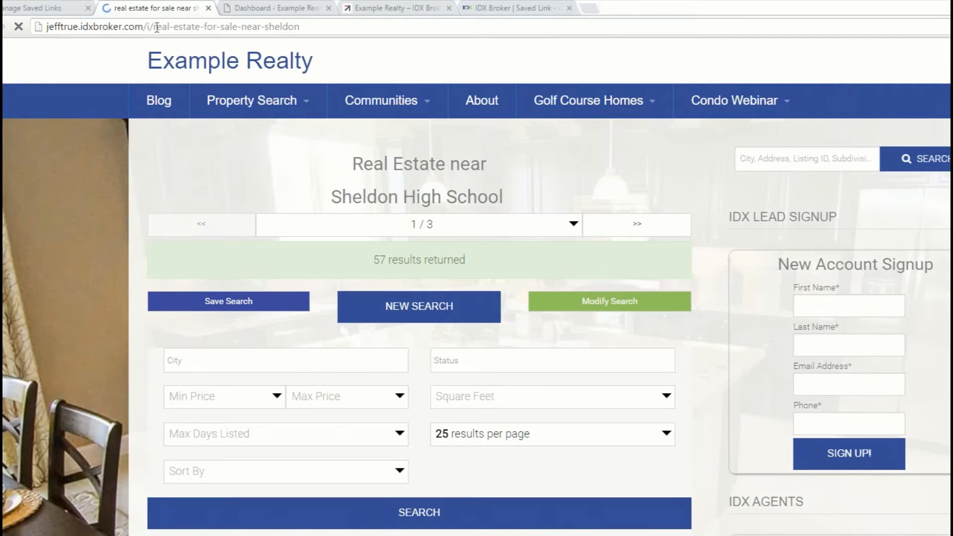
{"action": "left_click_drag", "start_coordinate": [154, 27], "coordinate": [299, 27]}
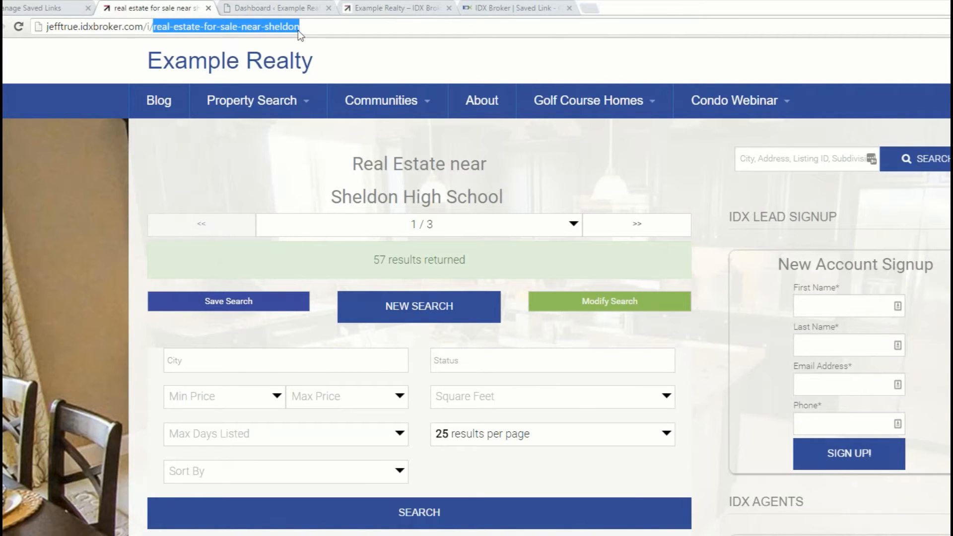
{"action": "left_click", "coordinate": [73, 283]}
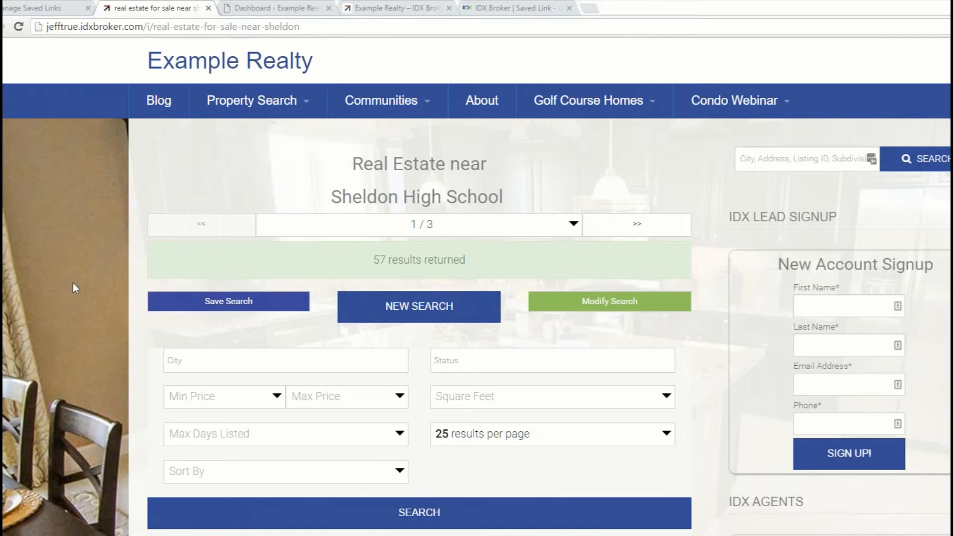
{"action": "scroll", "coordinate": [405, 196], "scroll_direction": "down", "scroll_amount": 10}
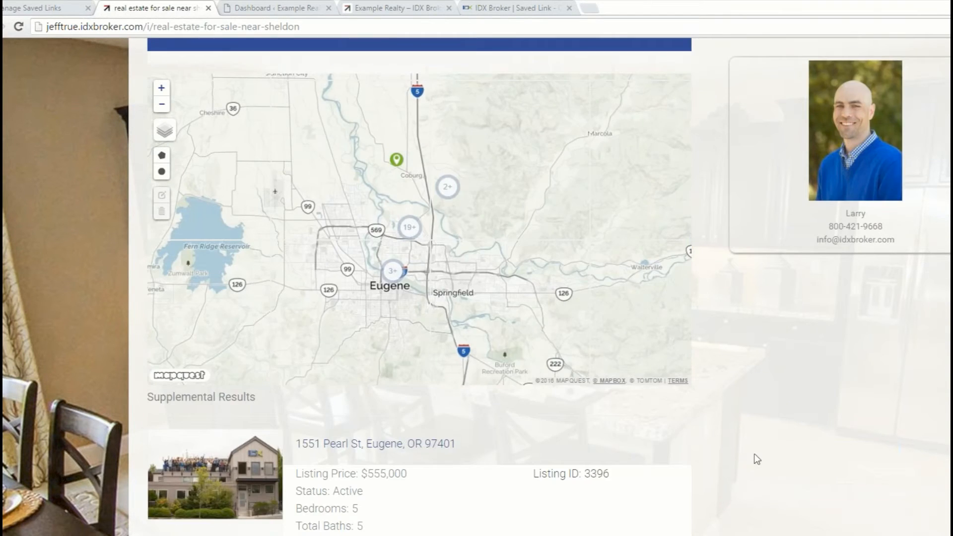
{"action": "scroll", "coordinate": [757, 458], "scroll_direction": "down", "scroll_amount": 2}
{"action": "scroll", "coordinate": [741, 337], "scroll_direction": "down", "scroll_amount": 1}
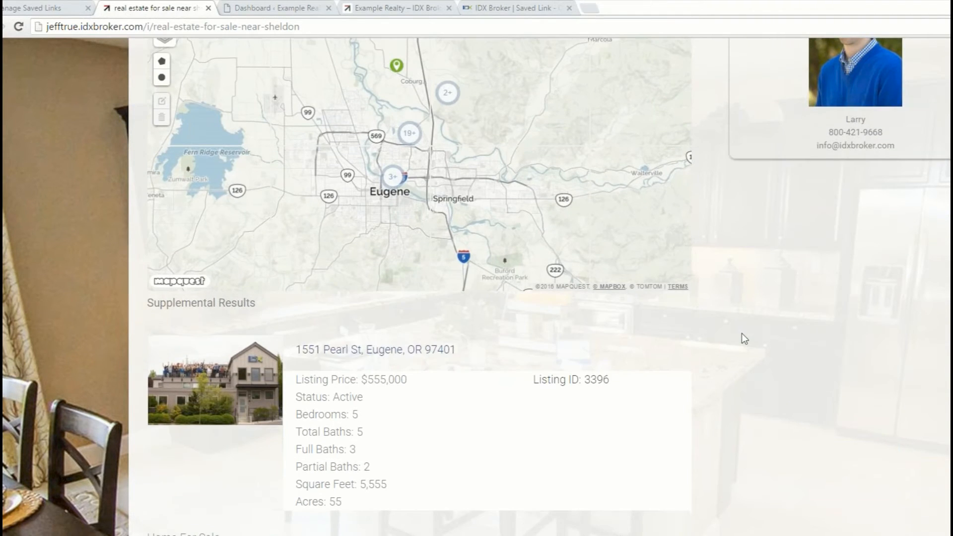
{"action": "scroll", "coordinate": [745, 331], "scroll_direction": "down", "scroll_amount": 5}
{"action": "scroll", "coordinate": [746, 329], "scroll_direction": "up", "scroll_amount": 8}
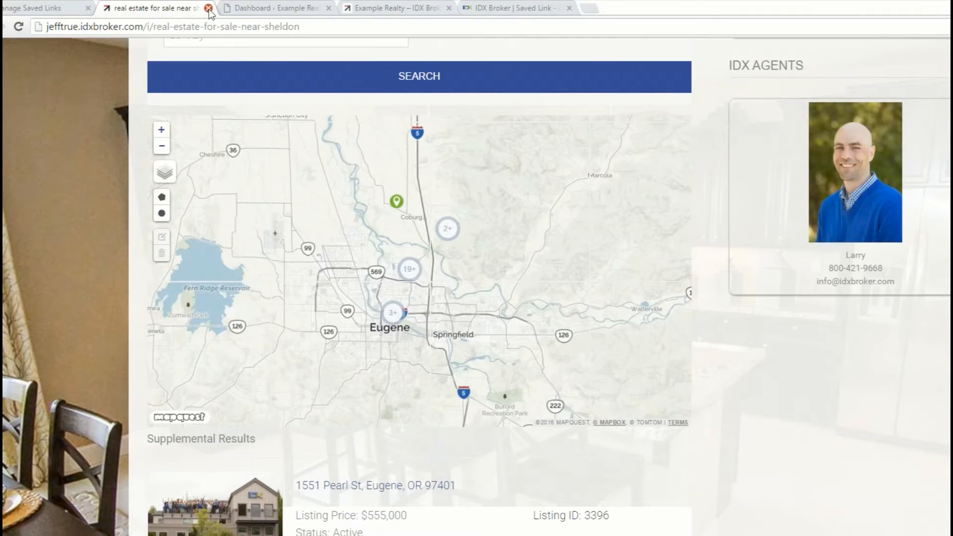
{"action": "left_click", "coordinate": [208, 9]}
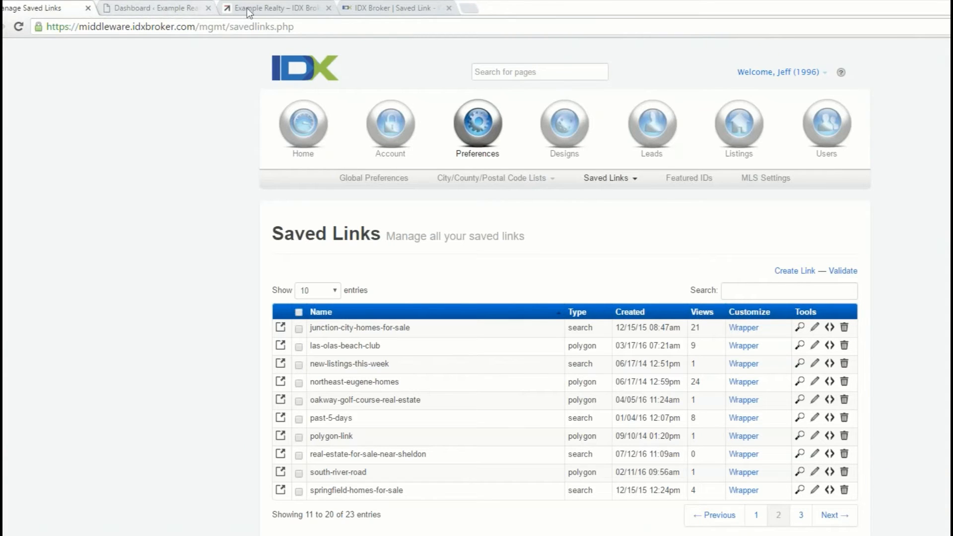
Step: Switch to the WordPress dashboard, refresh the IMPress plugin options, and open the list of IDX pages
{"action": "left_click", "coordinate": [144, 10]}
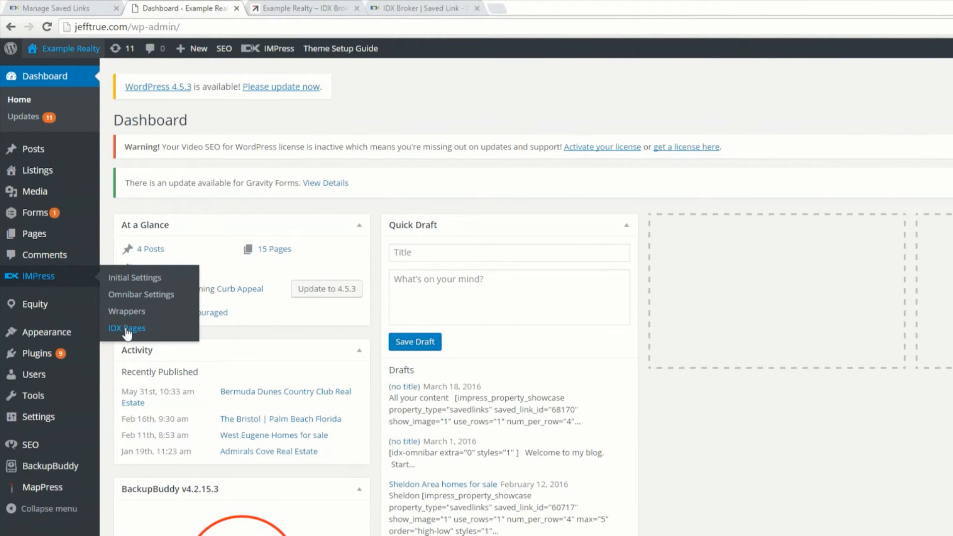
{"action": "left_click", "coordinate": [127, 329]}
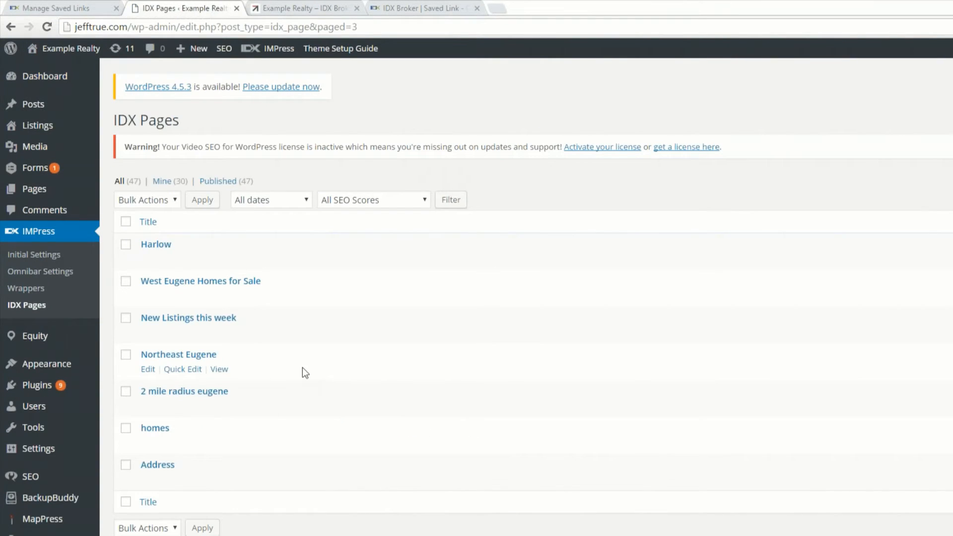
{"action": "left_click", "coordinate": [27, 254]}
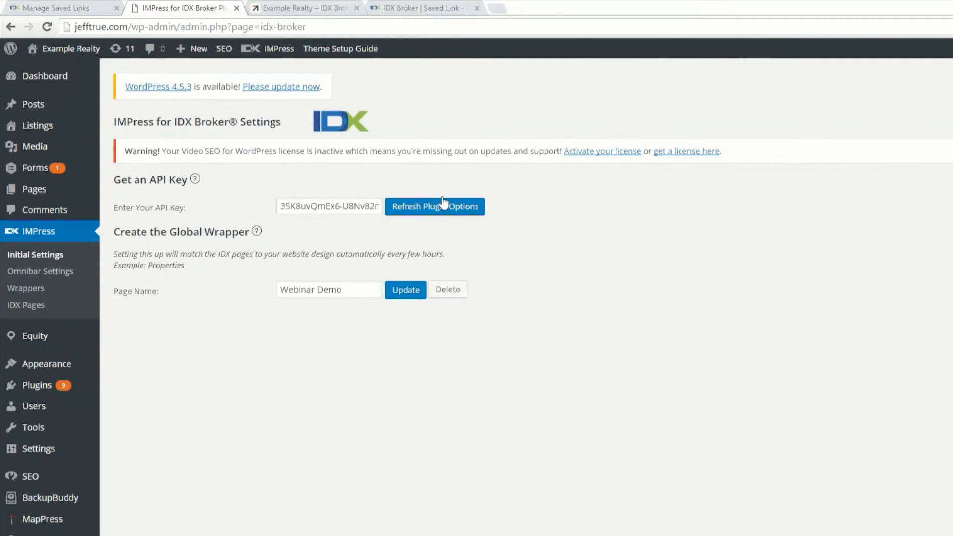
{"action": "left_click", "coordinate": [452, 212]}
{"action": "left_click", "coordinate": [52, 273]}
{"action": "left_click", "coordinate": [26, 305]}
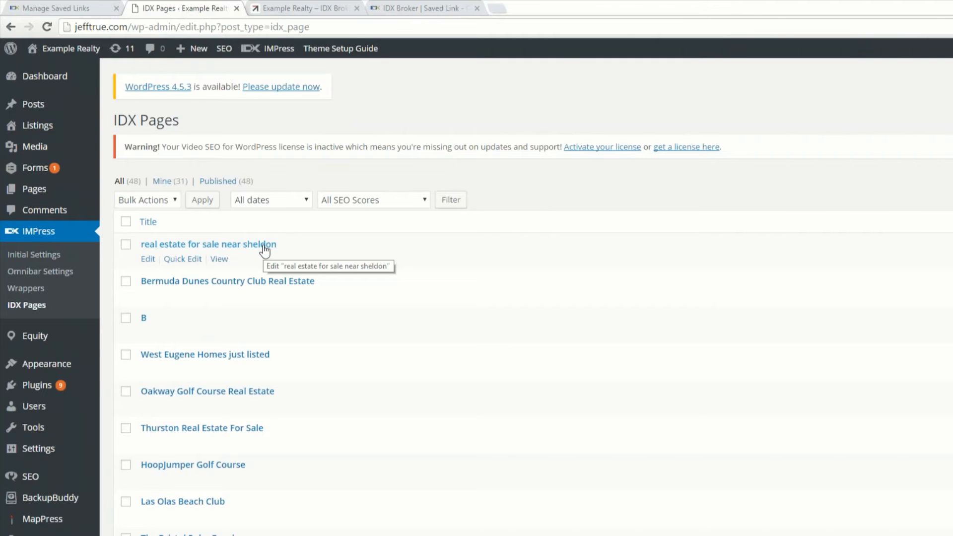
Step: Switch to the Example Realty site and examine the Condo Webinar and Golf Course Homes navigation submenus
{"action": "left_click", "coordinate": [317, 5]}
{"action": "mouse_move", "coordinate": [407, 127]}
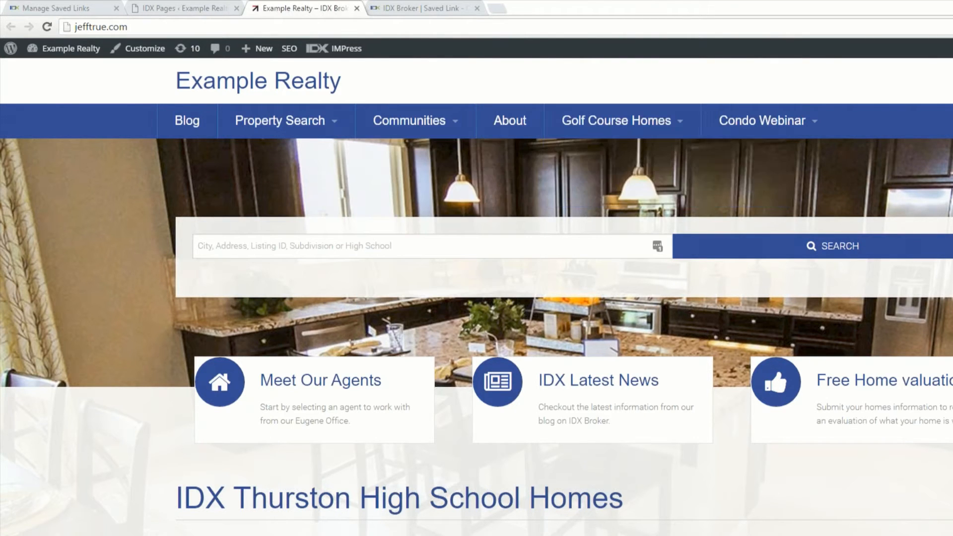
{"action": "mouse_move", "coordinate": [763, 134]}
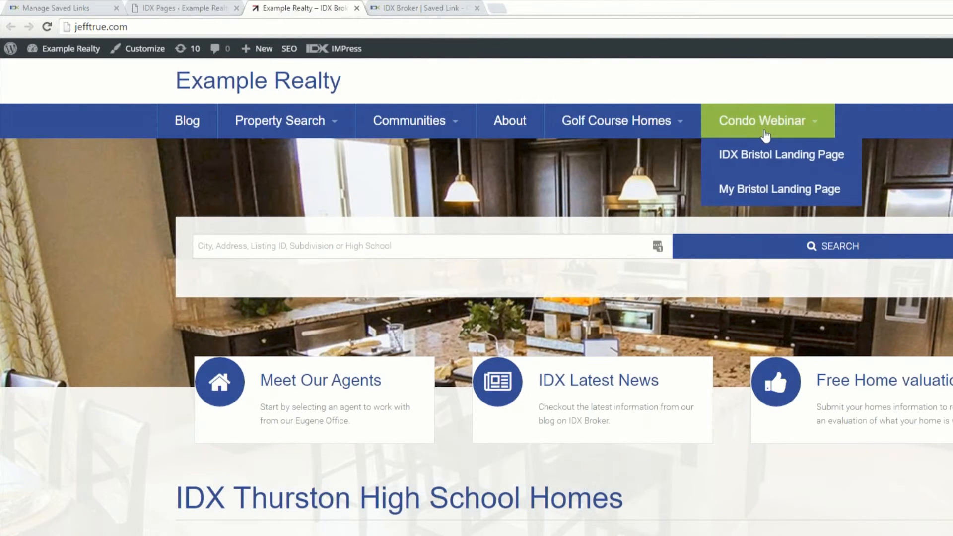
{"action": "mouse_move", "coordinate": [643, 134]}
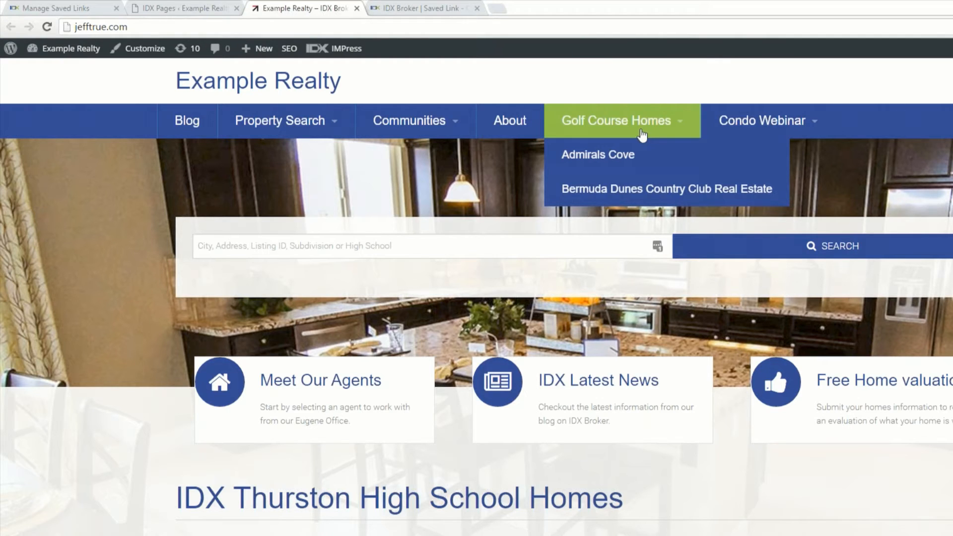
Step: Switch to the WordPress dashboard and open the menu editor for the site's navigation
{"action": "left_click", "coordinate": [184, 8]}
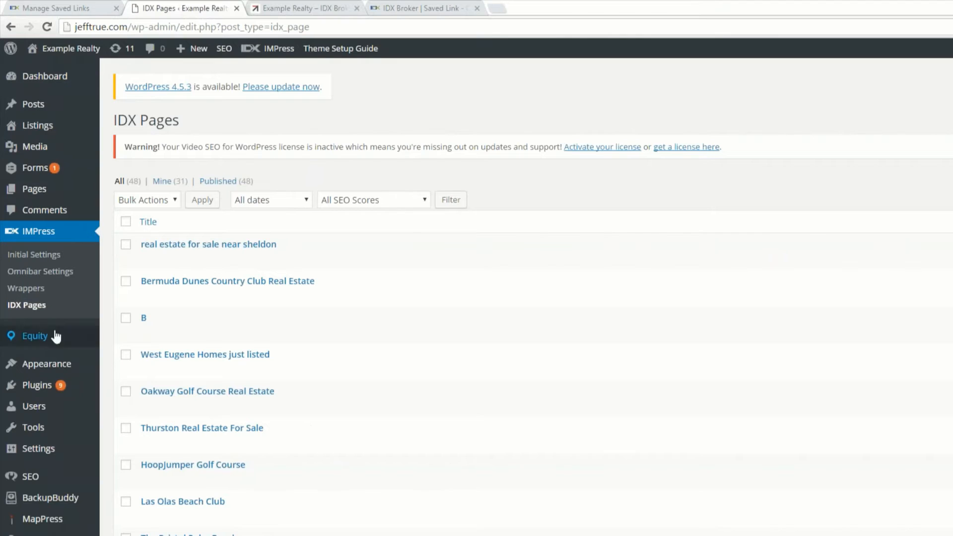
{"action": "mouse_move", "coordinate": [45, 367]}
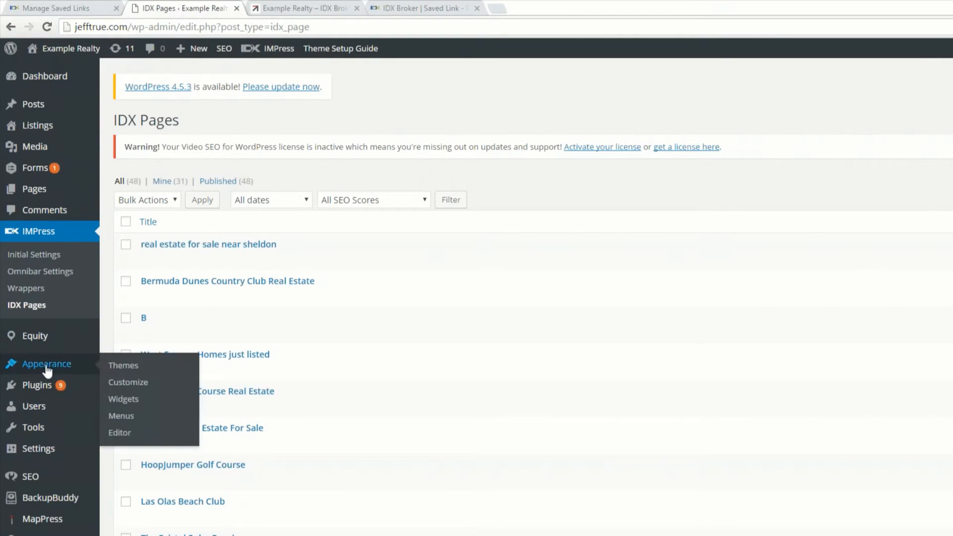
{"action": "left_click", "coordinate": [121, 415]}
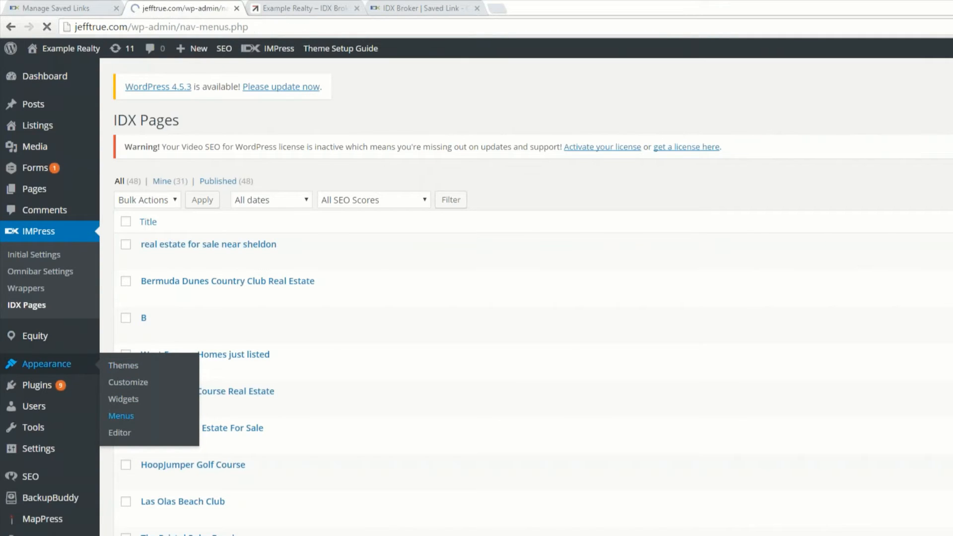
Step: Add the IDX page "real estate for sale near sheldon" to the Top Header Right menu and save the menu
{"action": "left_click", "coordinate": [276, 522]}
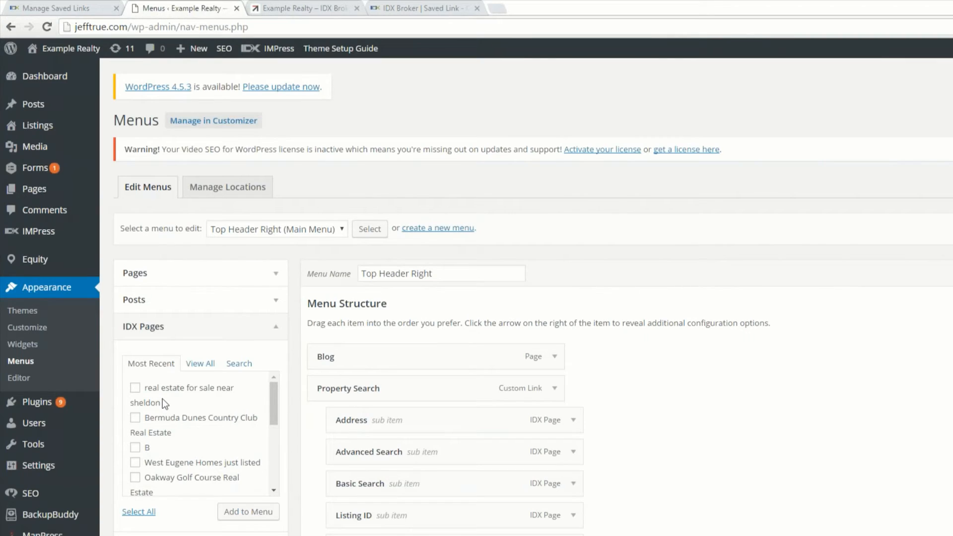
{"action": "left_click", "coordinate": [135, 387]}
{"action": "scroll", "coordinate": [163, 422], "scroll_direction": "down", "scroll_amount": 1}
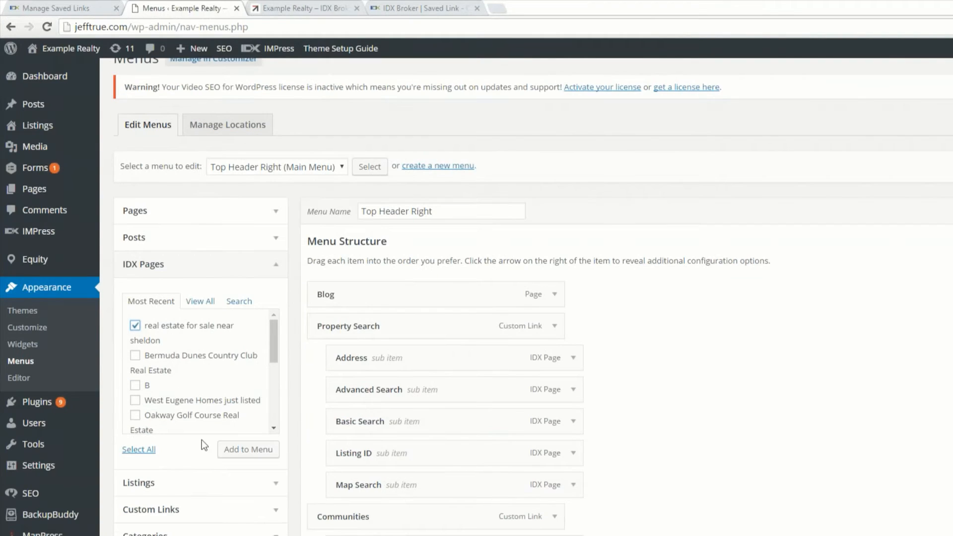
{"action": "left_click", "coordinate": [246, 450]}
{"action": "scroll", "coordinate": [864, 389], "scroll_direction": "down", "scroll_amount": 9}
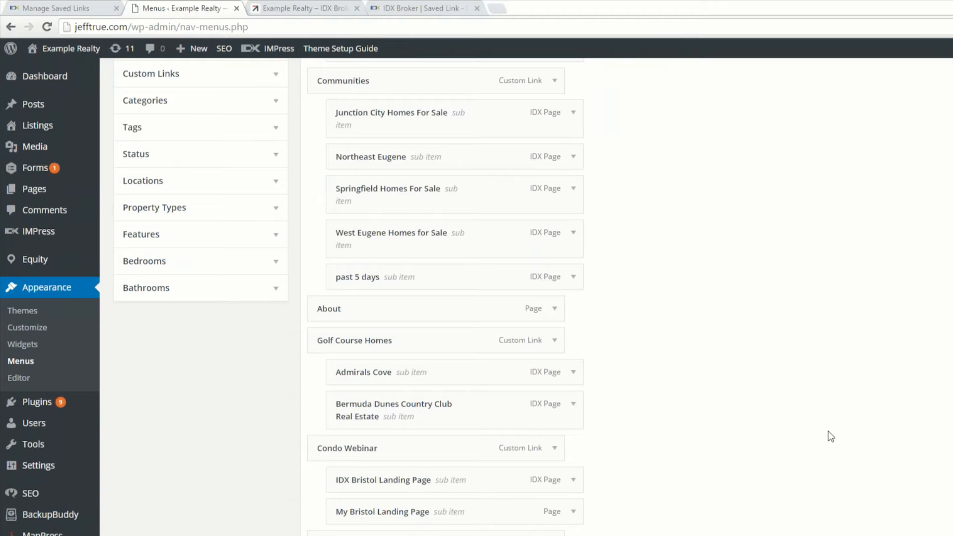
Step: Switch to the Example Realty site, reload it and check where the new Sheldon item sits in the navigation bar
{"action": "left_click", "coordinate": [290, 8]}
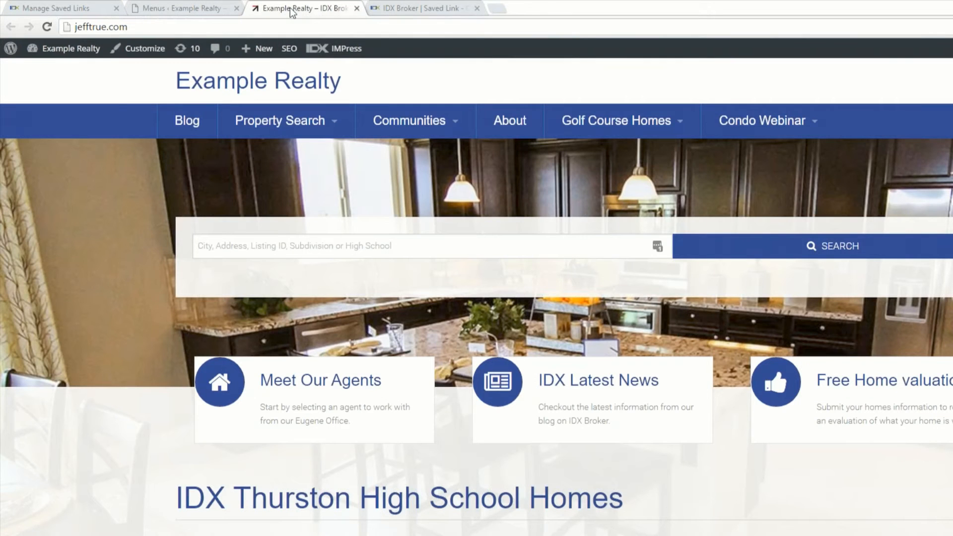
{"action": "key", "text": "F5"}
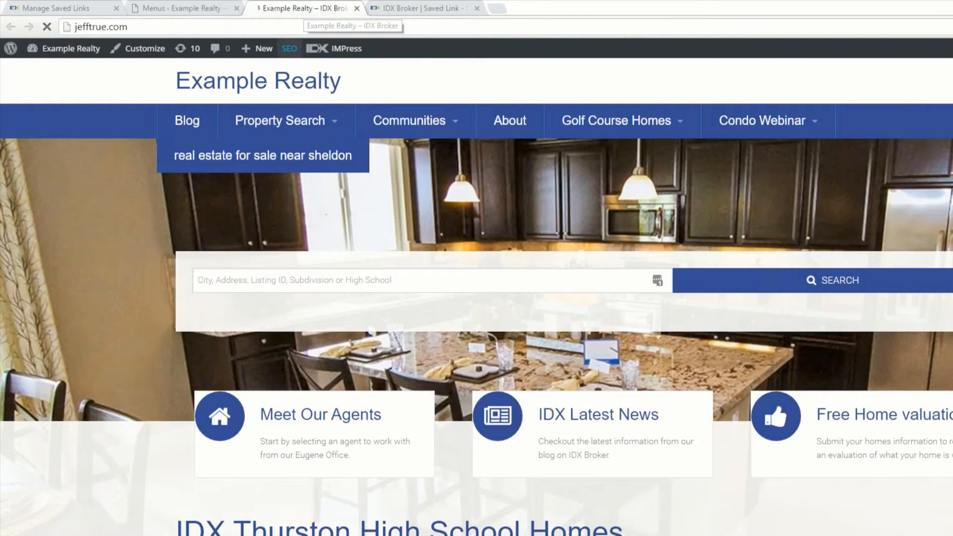
{"action": "mouse_move", "coordinate": [262, 160]}
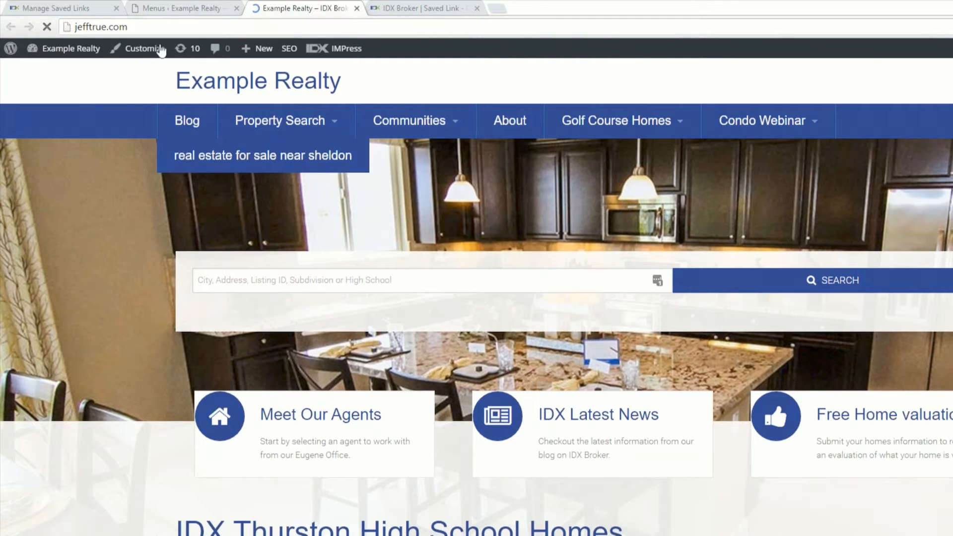
Step: Return to the WordPress menu editor and remove the About page from the menu structure
{"action": "left_click", "coordinate": [179, 8]}
{"action": "scroll", "coordinate": [357, 430], "scroll_direction": "down", "scroll_amount": 4}
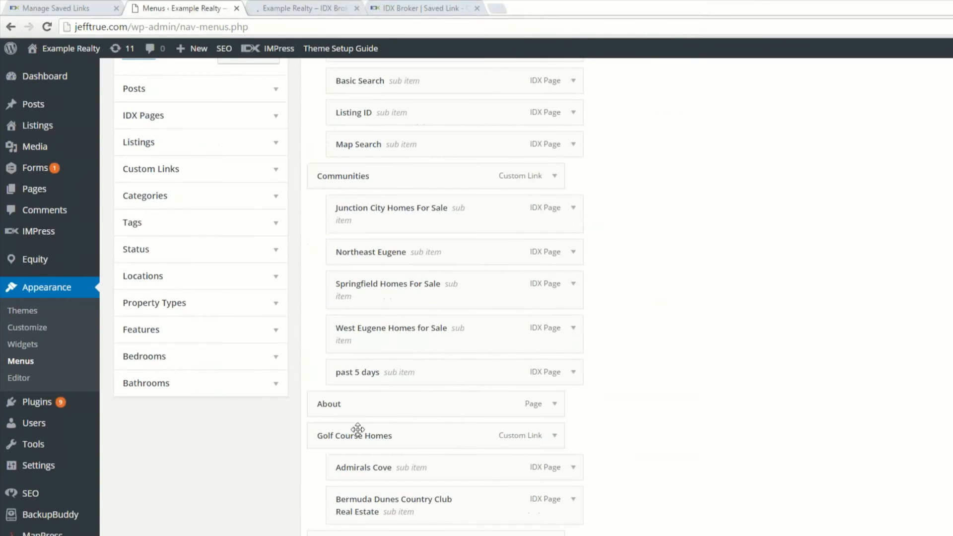
{"action": "left_click", "coordinate": [555, 404]}
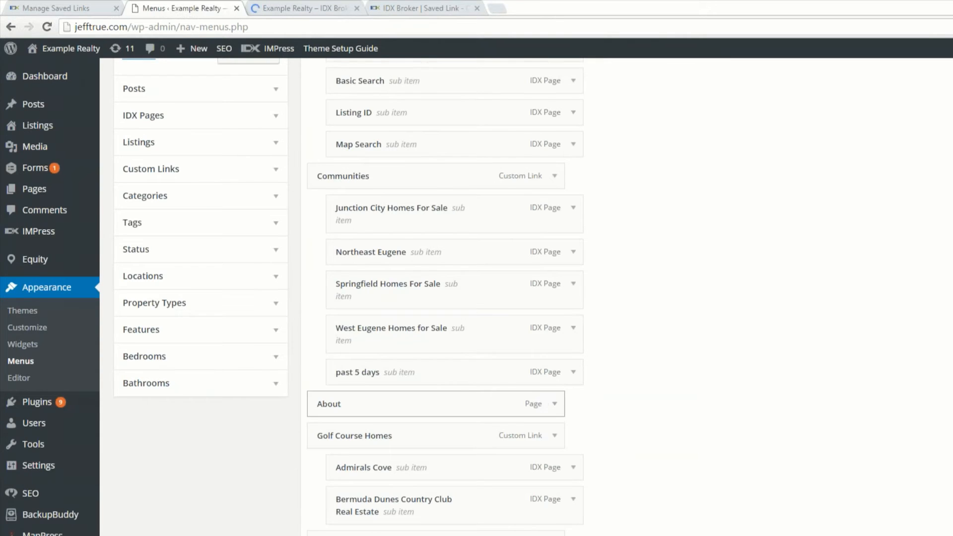
{"action": "scroll", "coordinate": [330, 447], "scroll_direction": "down", "scroll_amount": 4}
{"action": "left_click", "coordinate": [329, 481]}
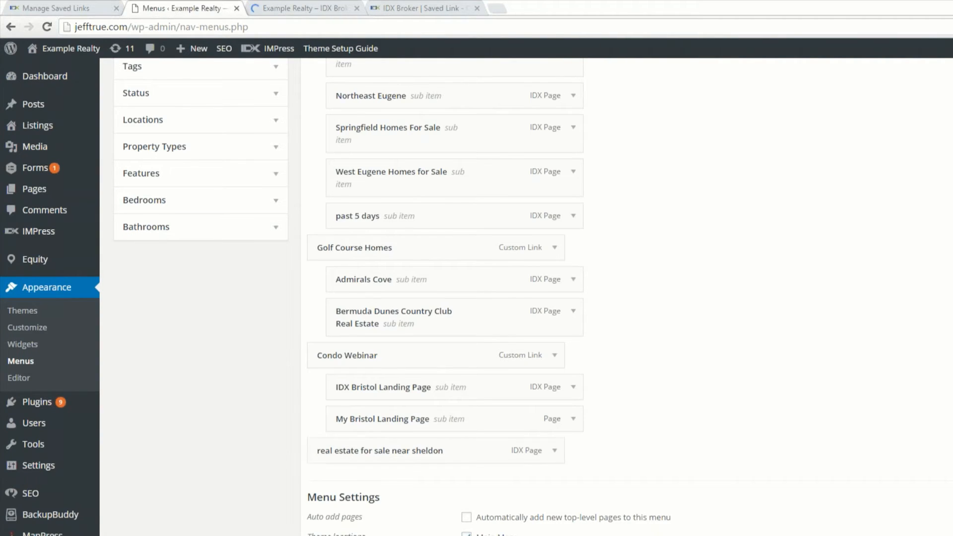
{"action": "scroll", "coordinate": [287, 304], "scroll_direction": "up", "scroll_amount": 3}
{"action": "scroll", "coordinate": [291, 303], "scroll_direction": "up", "scroll_amount": 1}
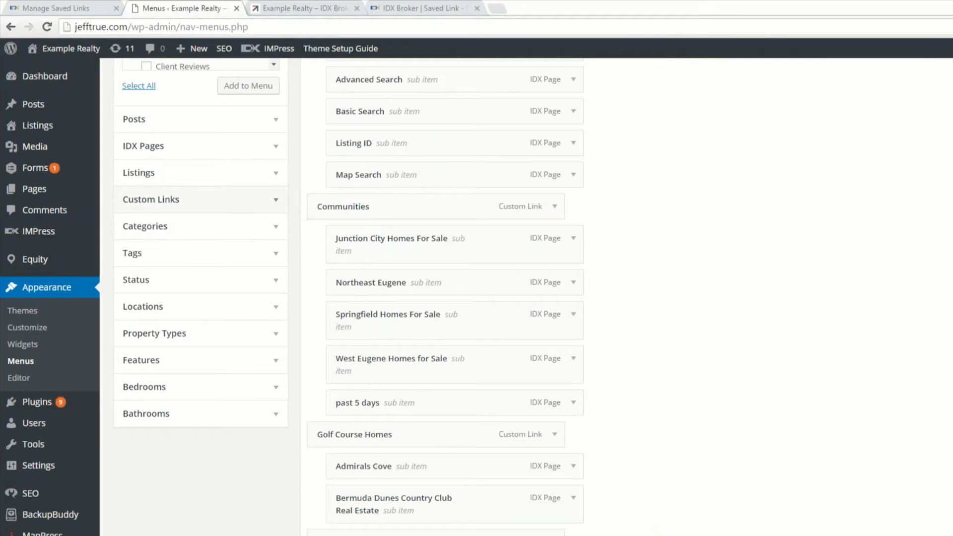
{"action": "left_click", "coordinate": [276, 200]}
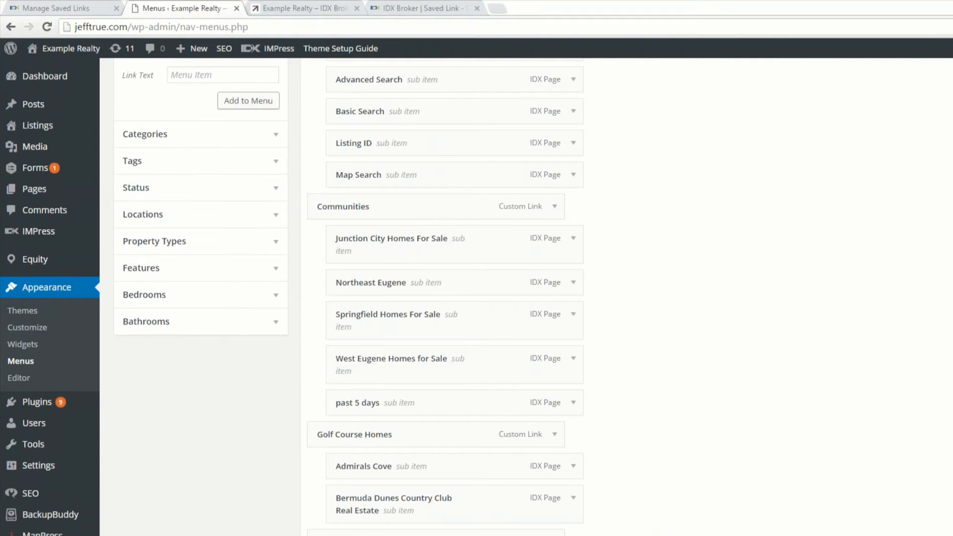
{"action": "scroll", "coordinate": [199, 149], "scroll_direction": "up", "scroll_amount": 3}
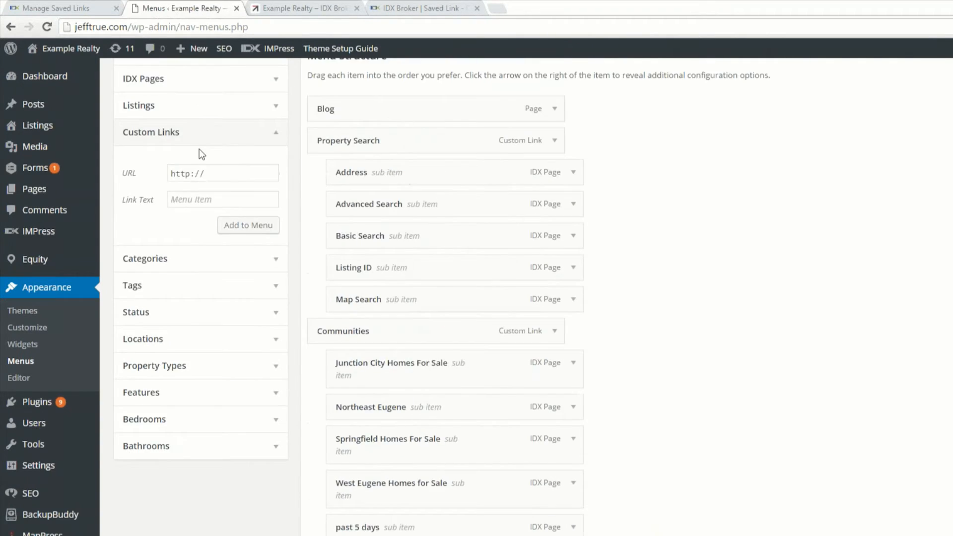
{"action": "left_click", "coordinate": [223, 173]}
{"action": "type", "text": "jefftrue.com/#"}
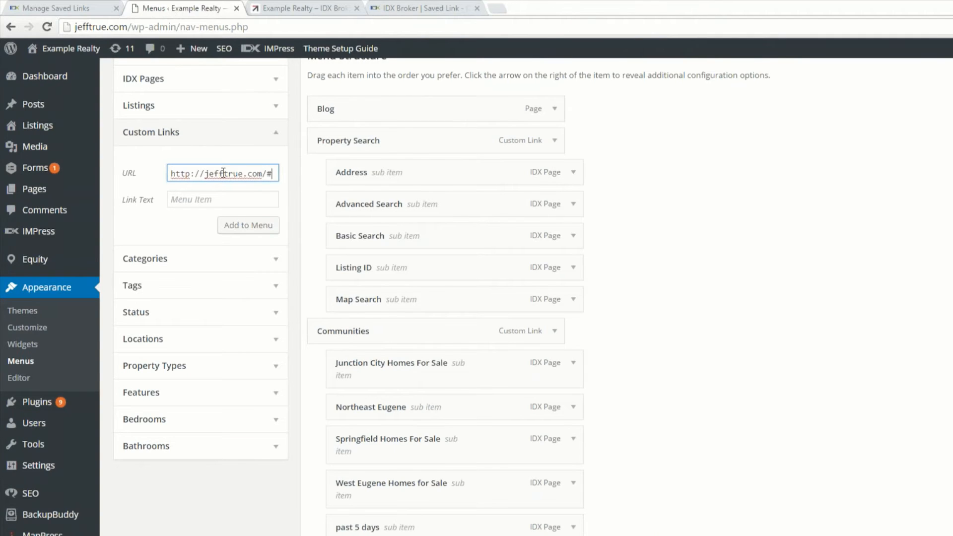
{"action": "key", "text": "Tab"}
{"action": "type", "text": "Schools"}
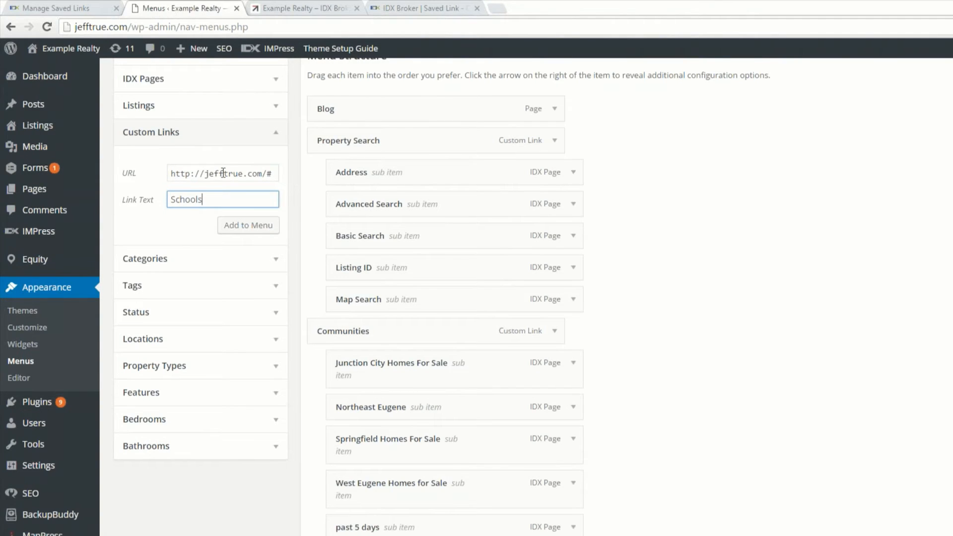
{"action": "left_click", "coordinate": [247, 223]}
Step: Move the Schools item up the menu structure, between the Property Search group and Communities
{"action": "scroll", "coordinate": [682, 347], "scroll_direction": "down", "scroll_amount": 7}
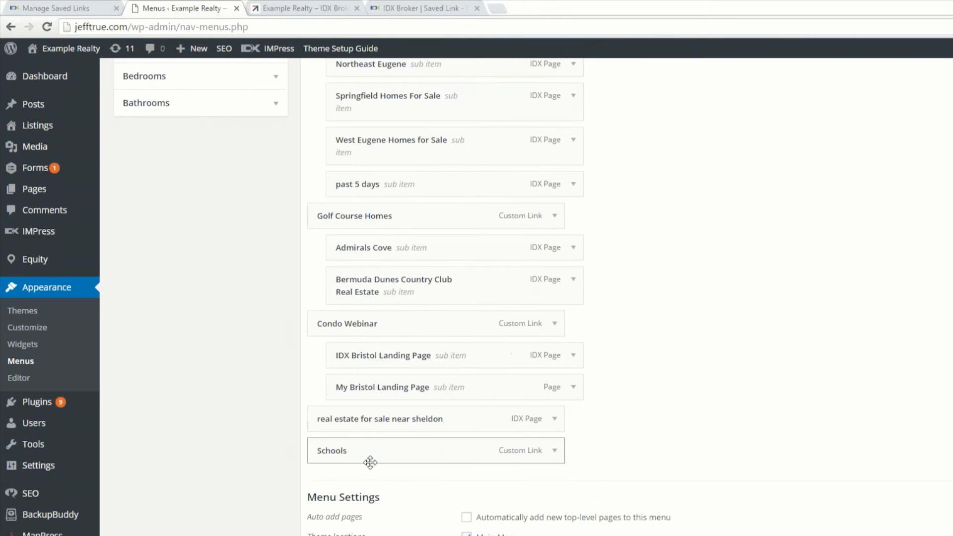
{"action": "left_click_drag", "start_coordinate": [362, 457], "coordinate": [350, 215]}
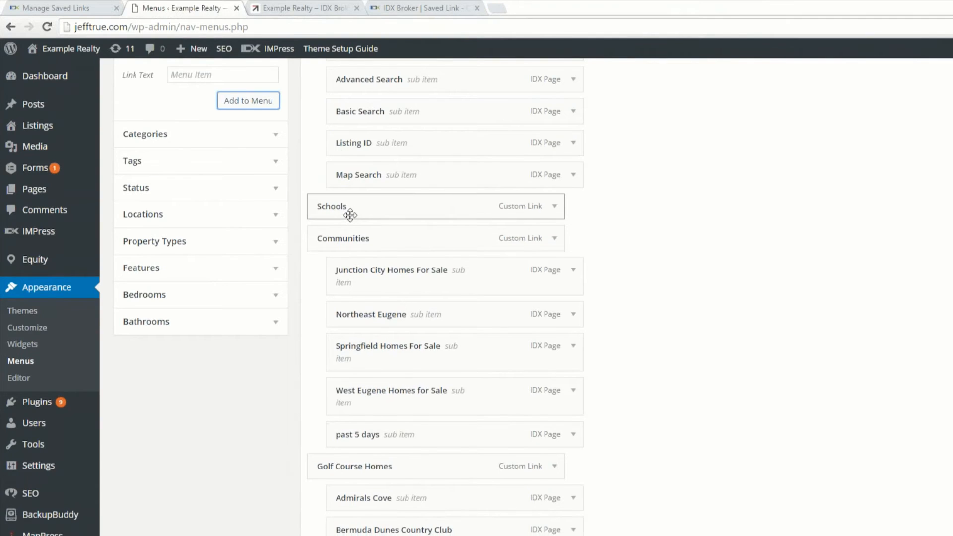
{"action": "scroll", "coordinate": [698, 221], "scroll_direction": "up", "scroll_amount": 2}
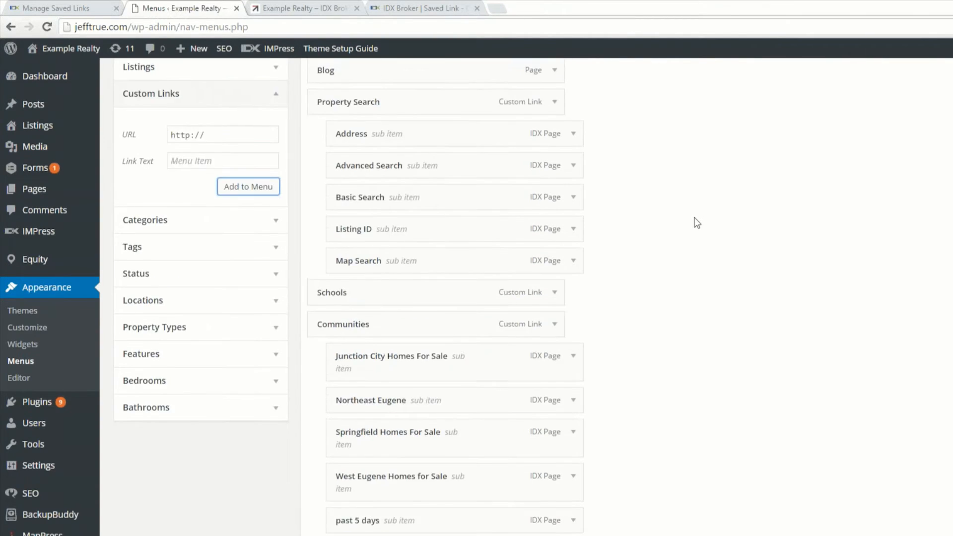
Step: Move "real estate for sale near sheldon" directly below Schools and indent it as a sub item of Schools
{"action": "scroll", "coordinate": [698, 223], "scroll_direction": "down", "scroll_amount": 1}
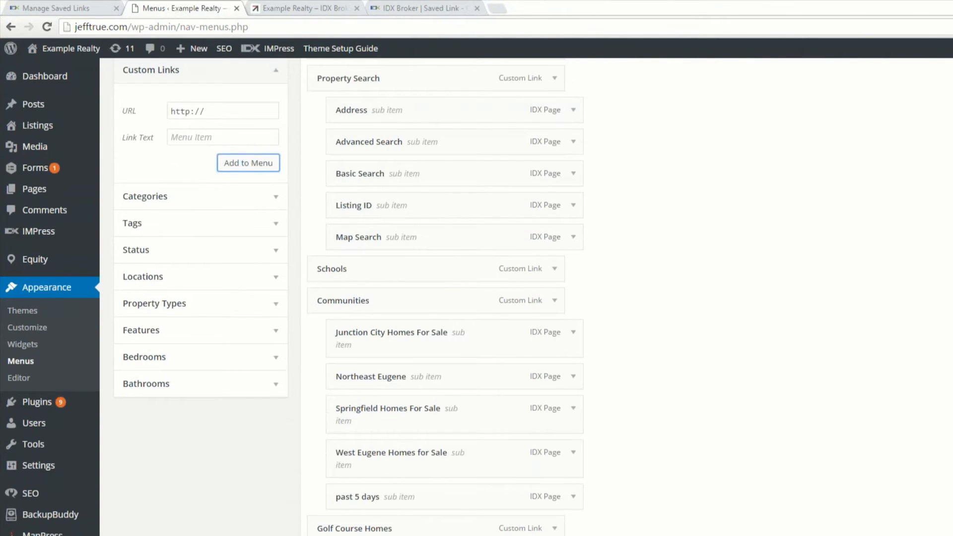
{"action": "scroll", "coordinate": [763, 315], "scroll_direction": "down", "scroll_amount": 5}
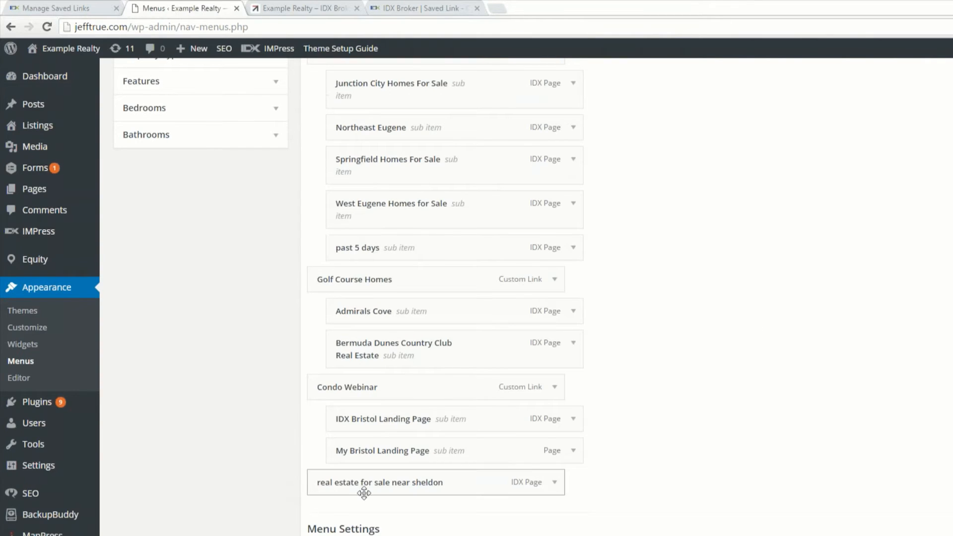
{"action": "left_click_drag", "start_coordinate": [364, 489], "coordinate": [349, 205]}
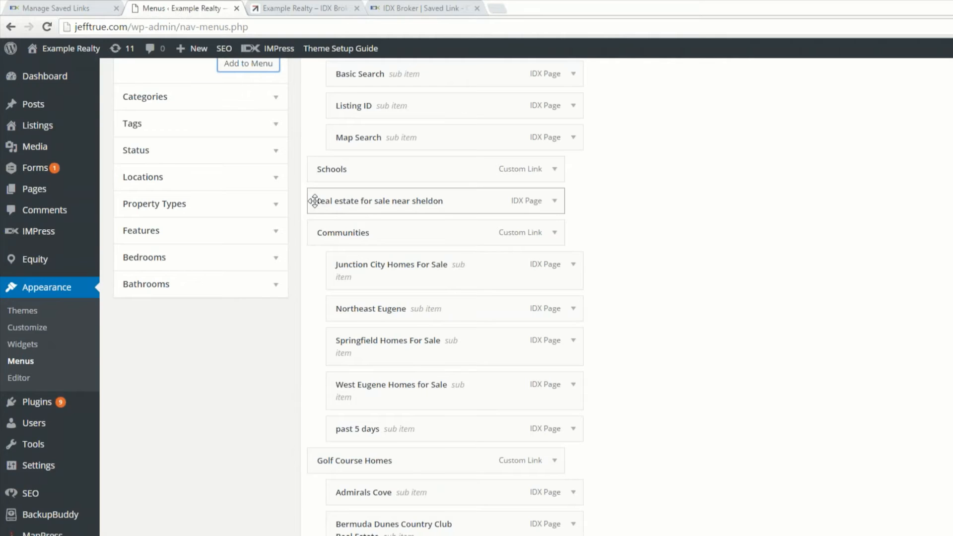
{"action": "left_click_drag", "start_coordinate": [359, 200], "coordinate": [383, 203]}
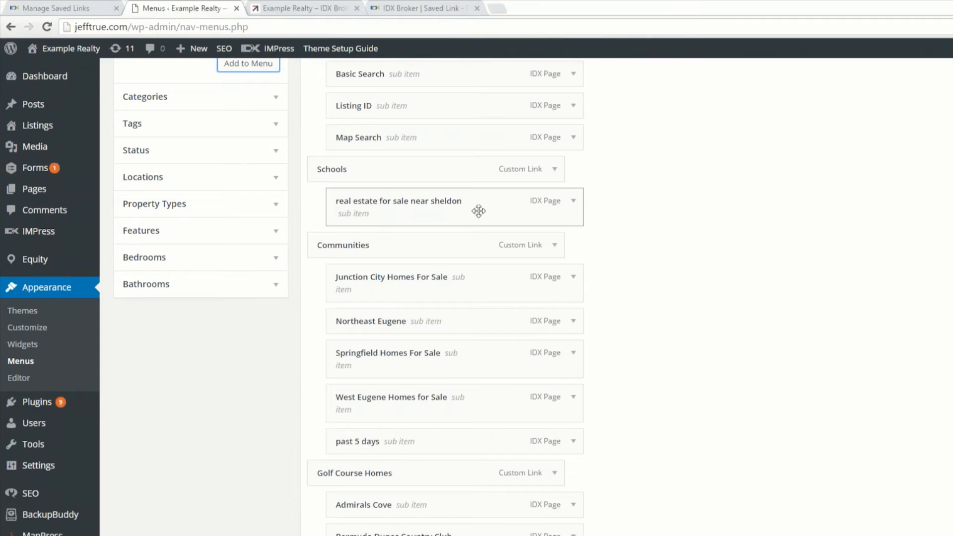
Step: Change the Sheldon sub item's navigation label to "Real Estate - Sheldon area" and save the menu
{"action": "left_click", "coordinate": [573, 201]}
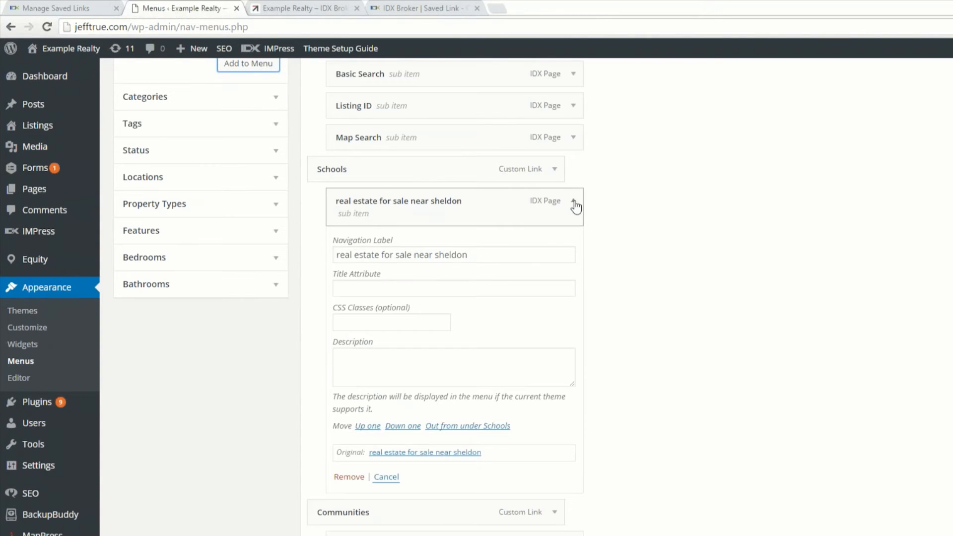
{"action": "key", "text": "BackSpace"}
{"action": "type", "text": "R"}
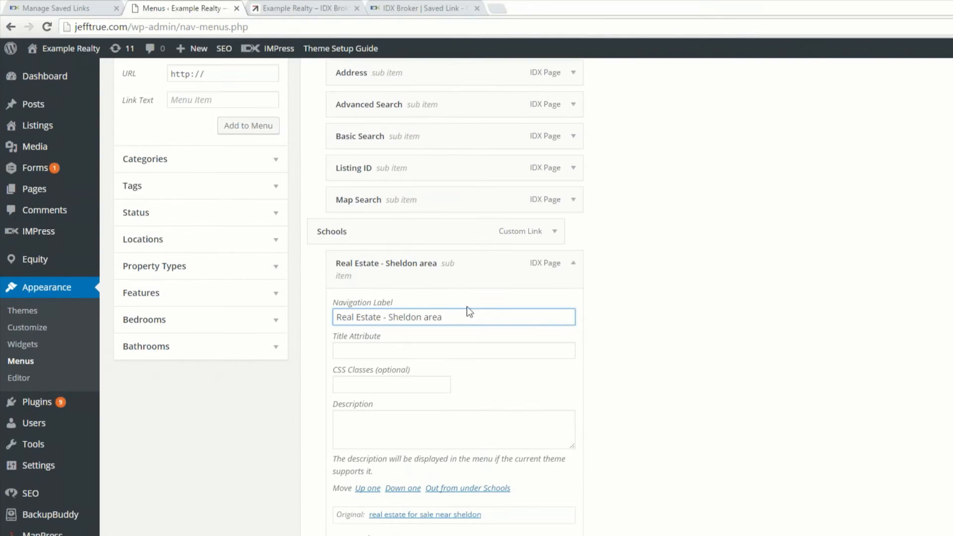
{"action": "scroll", "coordinate": [709, 359], "scroll_direction": "down", "scroll_amount": 10}
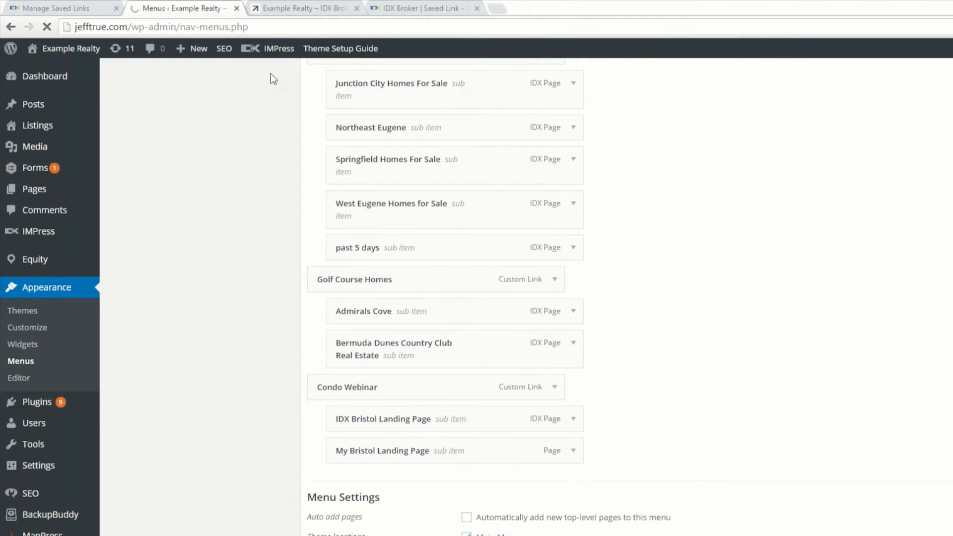
Step: Switch to the Example Realty site, reload it and examine the Communities and Schools submenus
{"action": "left_click", "coordinate": [303, 10]}
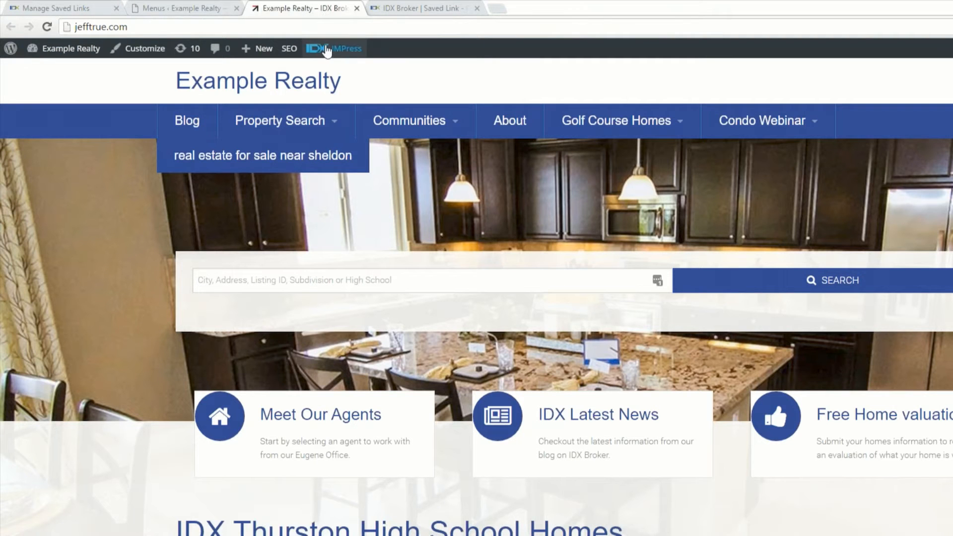
{"action": "mouse_move", "coordinate": [326, 48]}
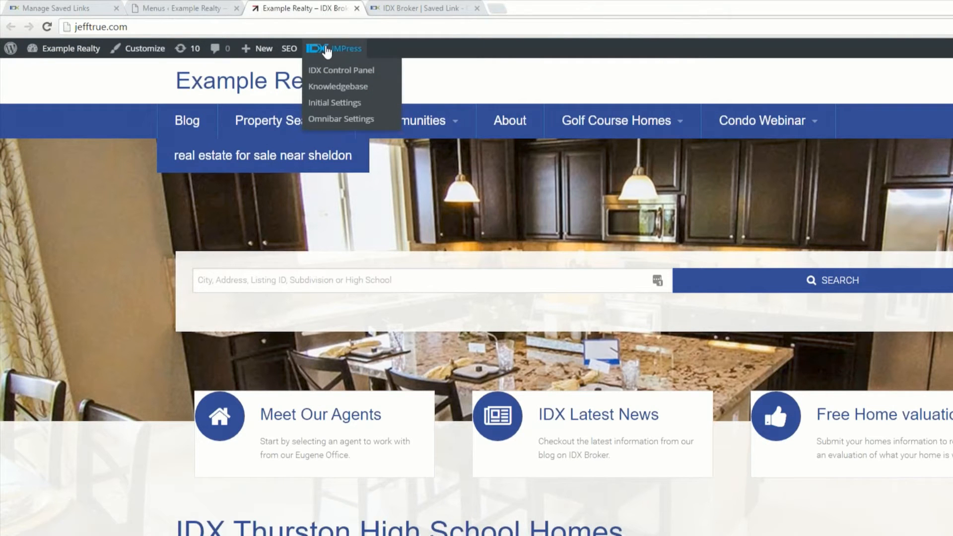
{"action": "key", "text": "F5"}
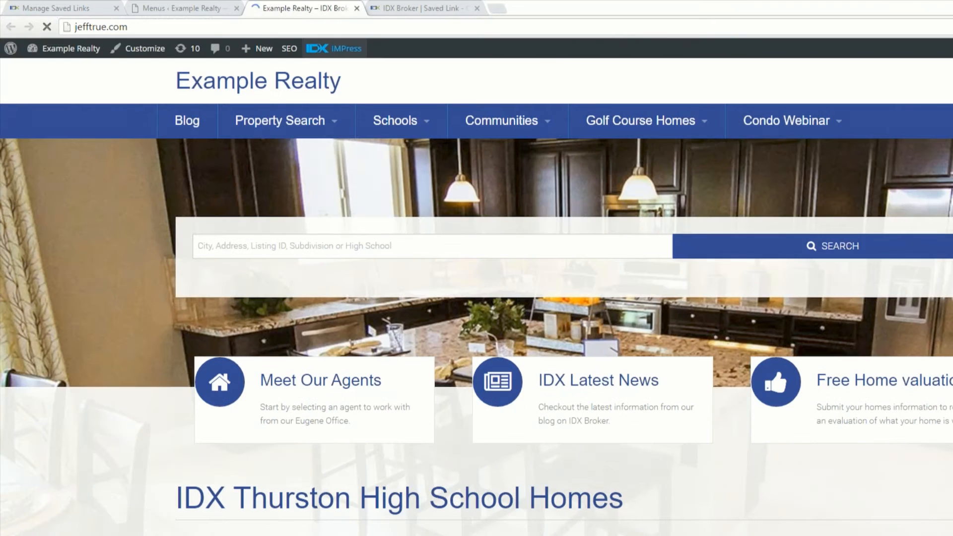
{"action": "mouse_move", "coordinate": [548, 133]}
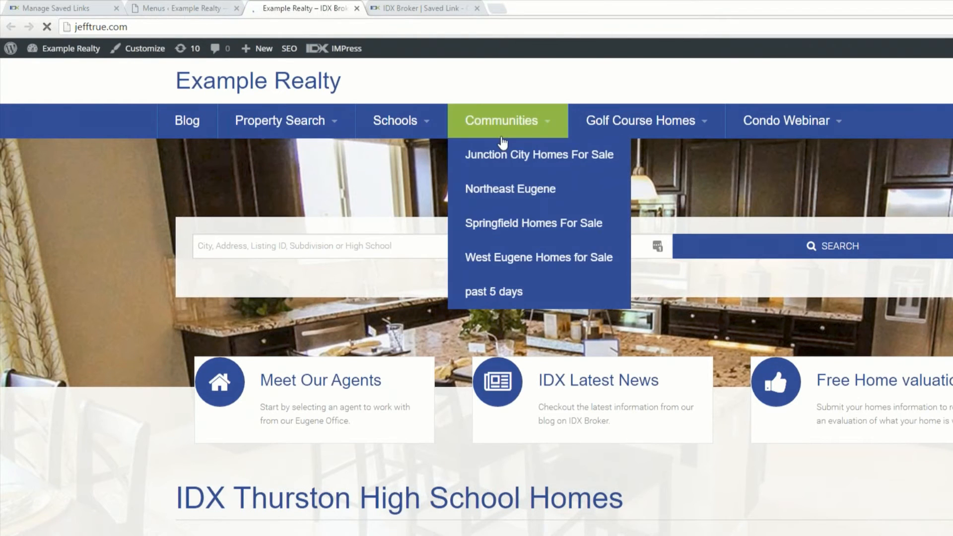
{"action": "mouse_move", "coordinate": [398, 130]}
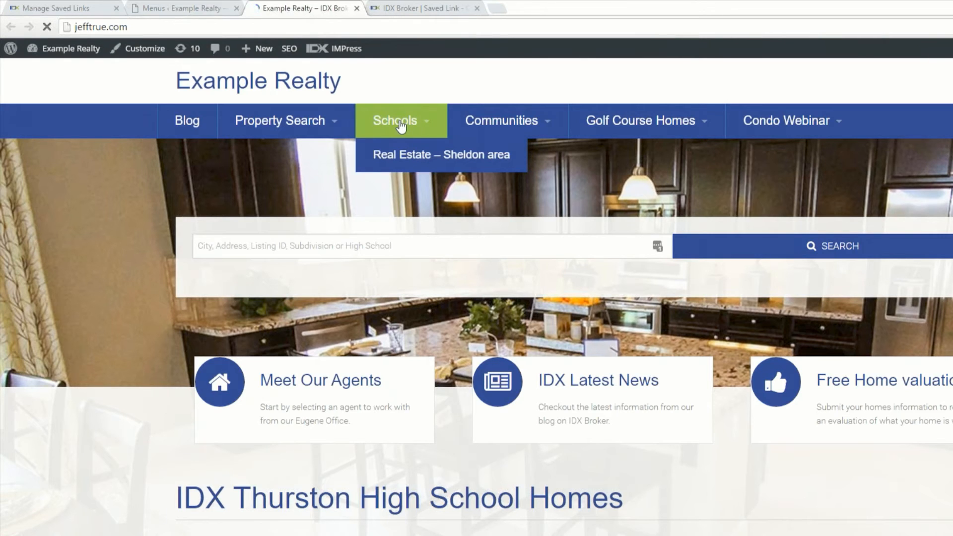
Step: Open the Sheldon area page from the Schools submenu, dismiss the sign-up form, and review the page heading and search results
{"action": "left_click", "coordinate": [401, 127]}
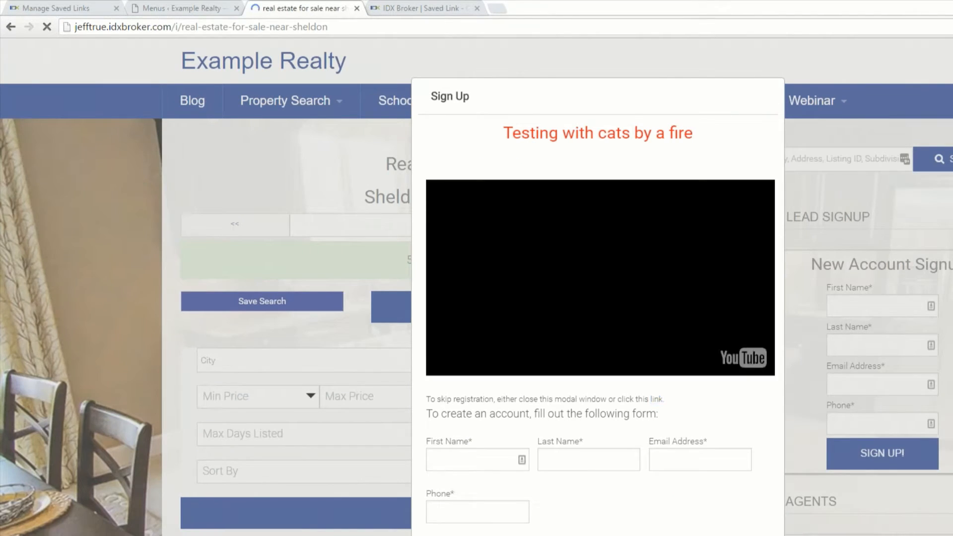
{"action": "left_click", "coordinate": [768, 97]}
{"action": "scroll", "coordinate": [122, 261], "scroll_direction": "down", "scroll_amount": 3}
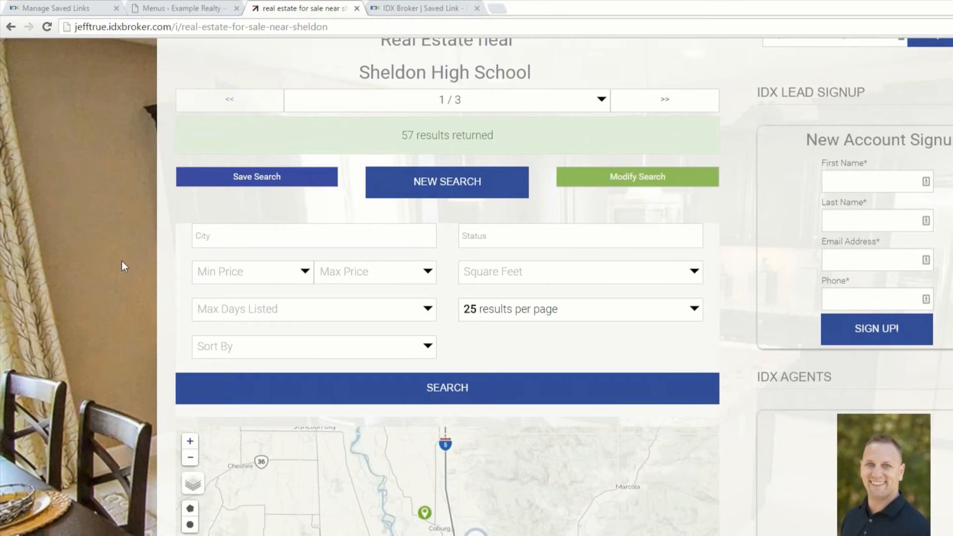
{"action": "scroll", "coordinate": [121, 260], "scroll_direction": "up", "scroll_amount": 3}
{"action": "left_click_drag", "start_coordinate": [392, 164], "coordinate": [509, 186]}
{"action": "left_click", "coordinate": [408, 171]}
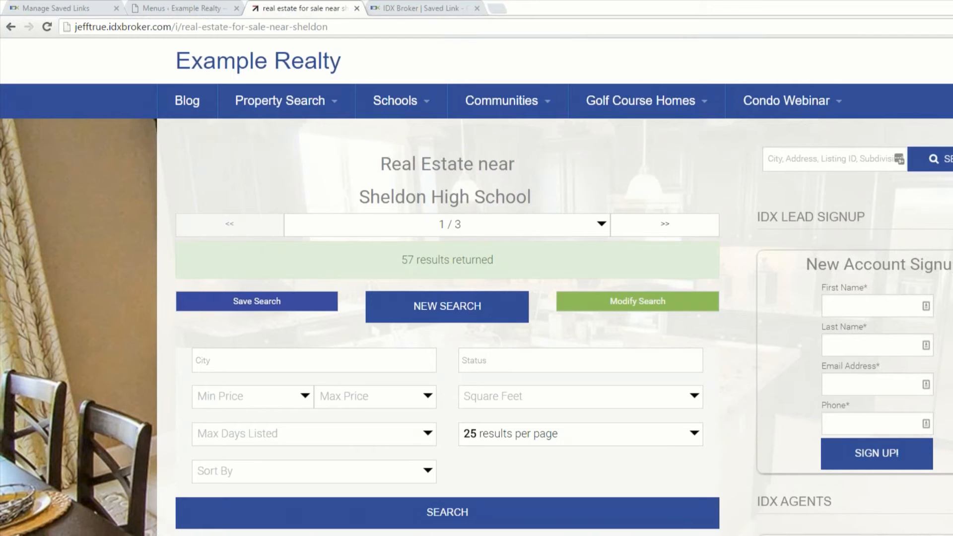
Step: Return to the Example Realty homepage, then switch to the IDX Broker dashboard and start creating a new widget
{"action": "left_click", "coordinate": [226, 74]}
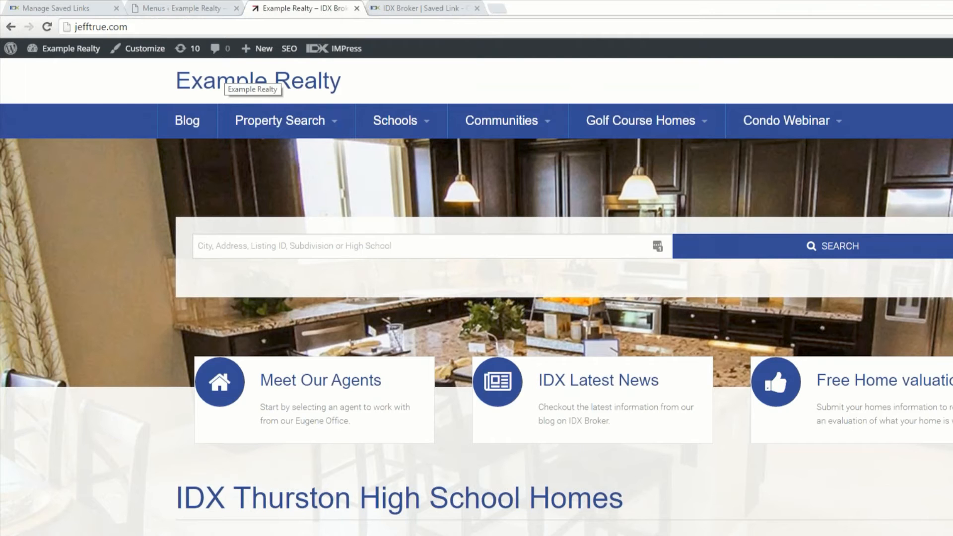
{"action": "left_click", "coordinate": [70, 7]}
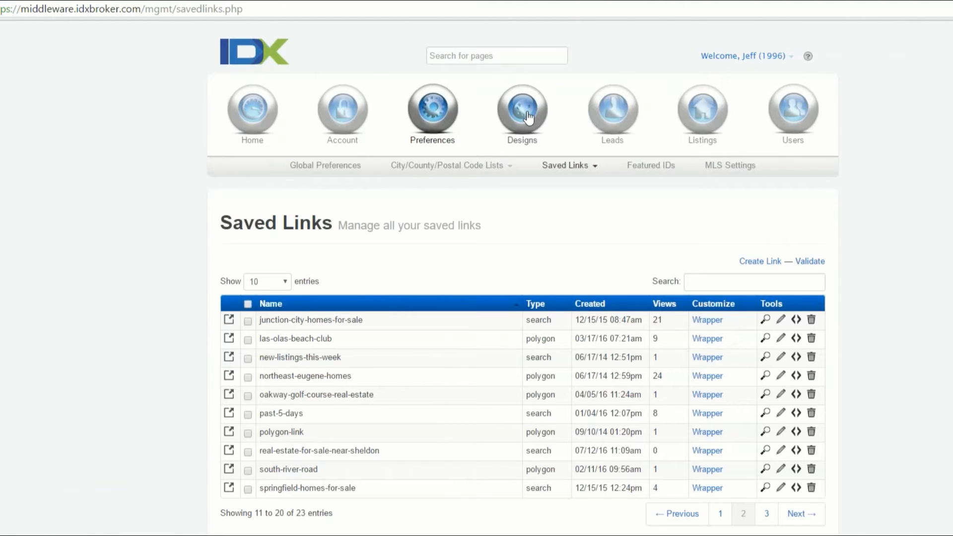
{"action": "mouse_move", "coordinate": [529, 117]}
{"action": "left_click", "coordinate": [454, 170]}
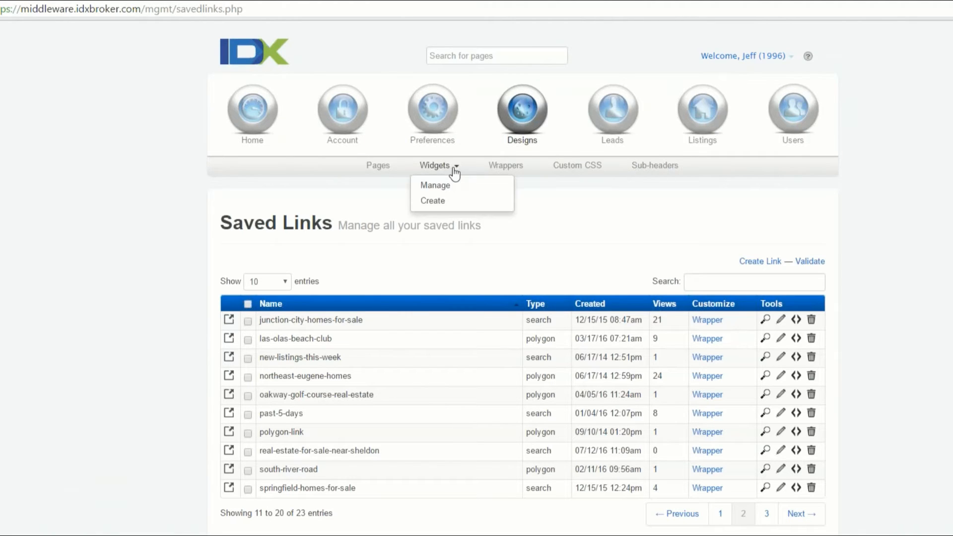
{"action": "left_click", "coordinate": [433, 200]}
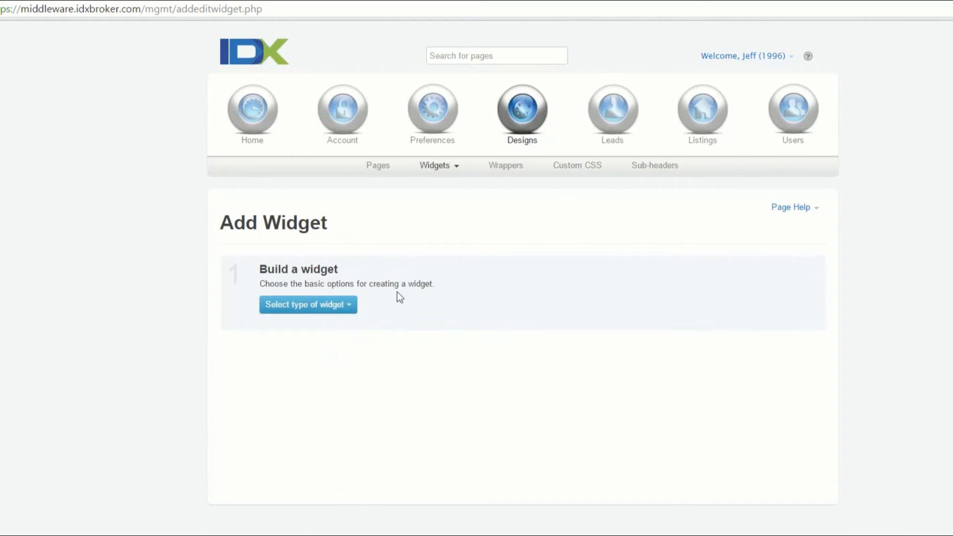
Step: Make the widget a Showcase that features properties from a Polygon Search
{"action": "left_click", "coordinate": [350, 311]}
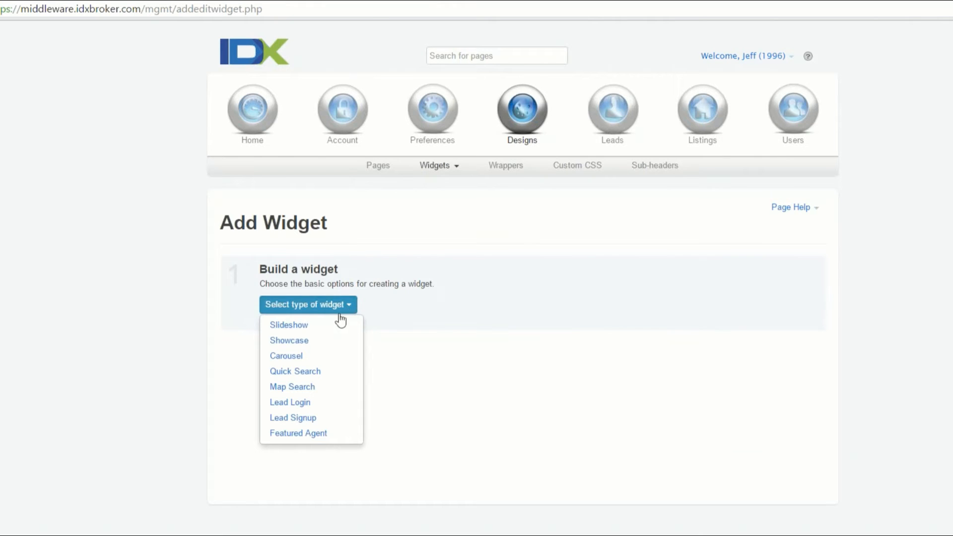
{"action": "left_click", "coordinate": [310, 343]}
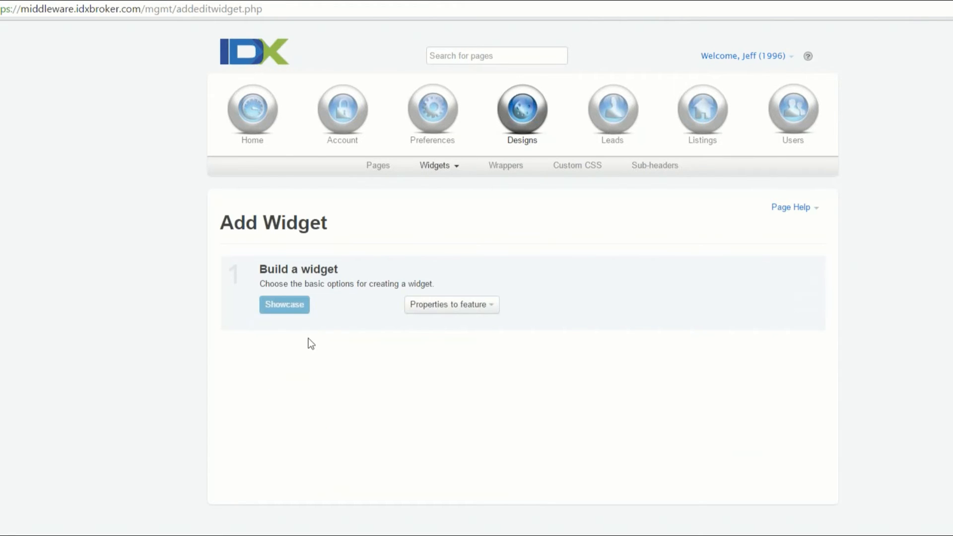
{"action": "left_click", "coordinate": [490, 304]}
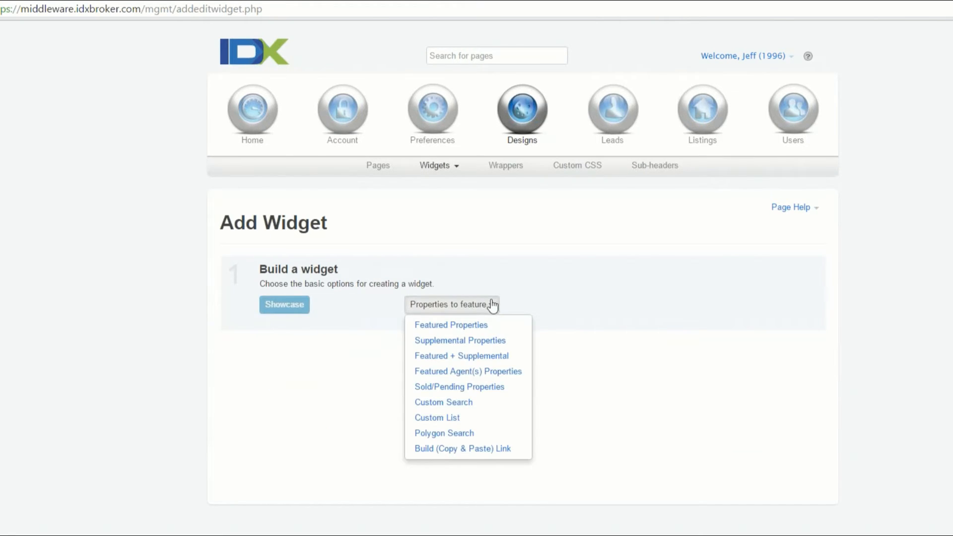
{"action": "left_click", "coordinate": [469, 433]}
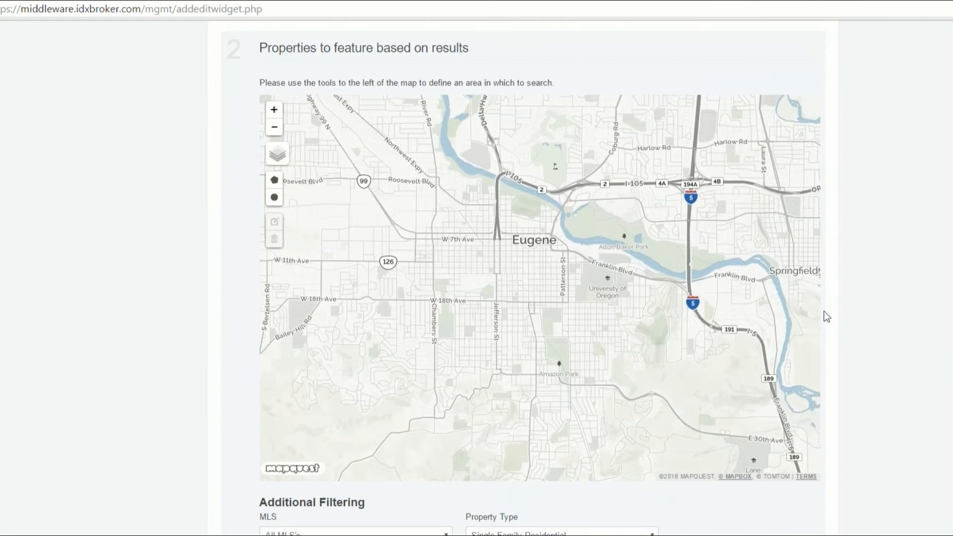
Step: Change the search map to Satellite and locate the school campus near W 18th Ave and Bailey Hill Rd
{"action": "left_click_drag", "start_coordinate": [429, 326], "coordinate": [645, 308]}
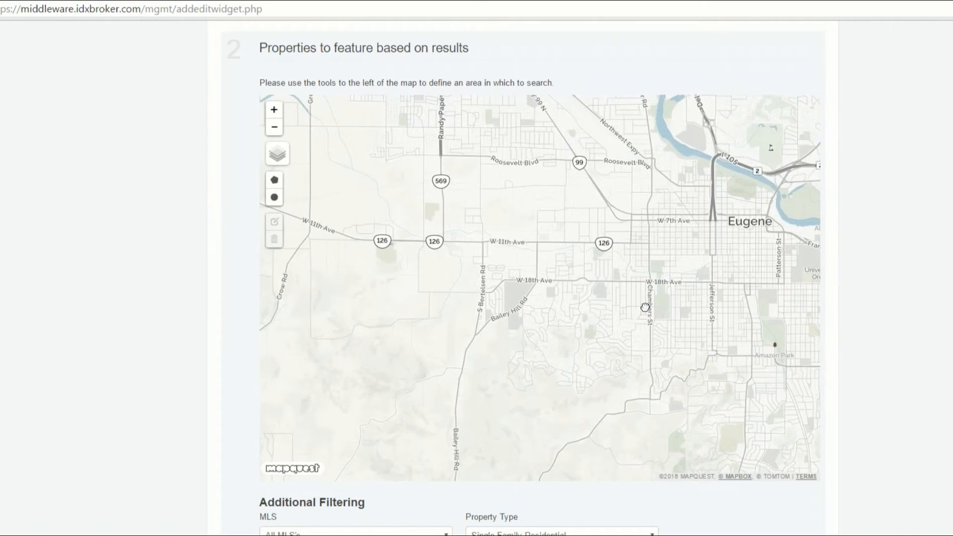
{"action": "scroll", "coordinate": [519, 277], "scroll_direction": "up", "scroll_amount": 1}
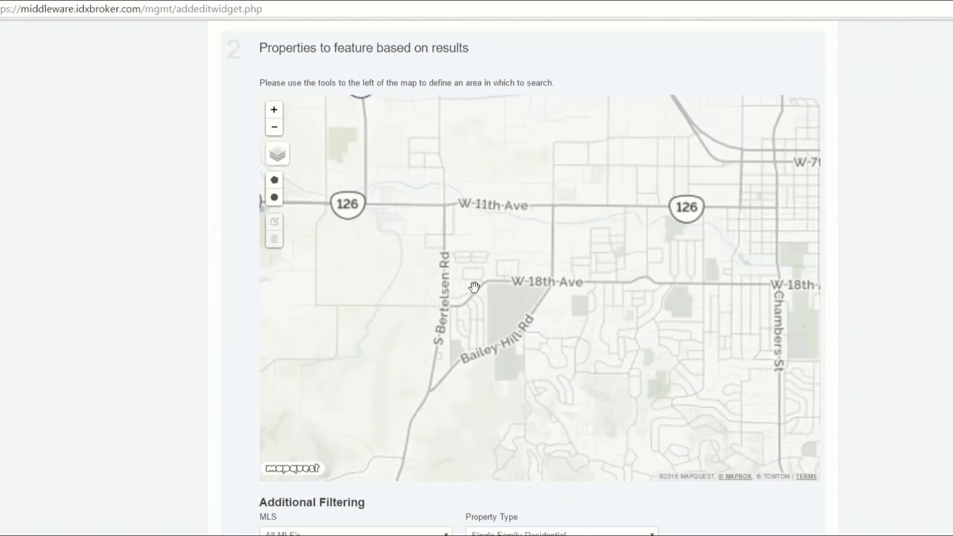
{"action": "left_click_drag", "start_coordinate": [436, 268], "coordinate": [418, 245]}
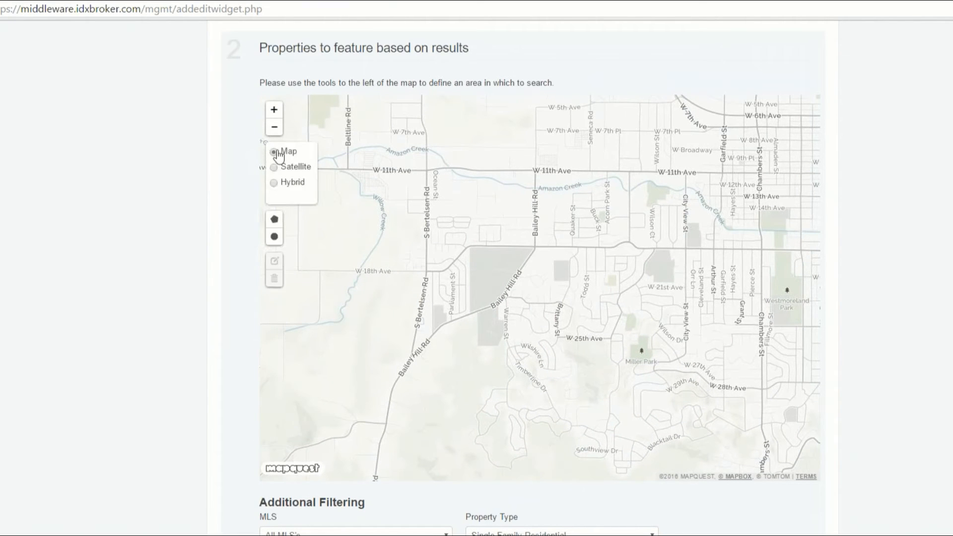
{"action": "left_click", "coordinate": [272, 168]}
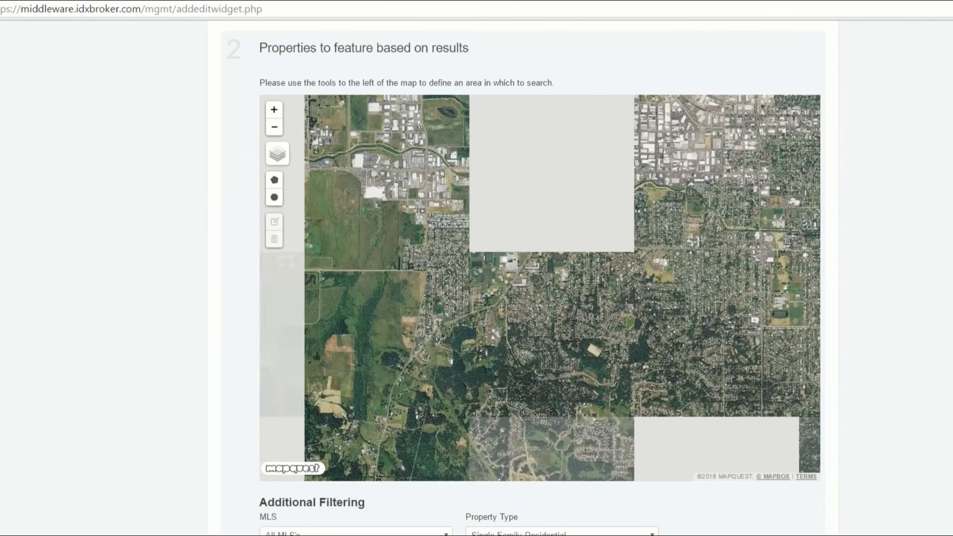
{"action": "scroll", "coordinate": [515, 298], "scroll_direction": "up", "scroll_amount": 1}
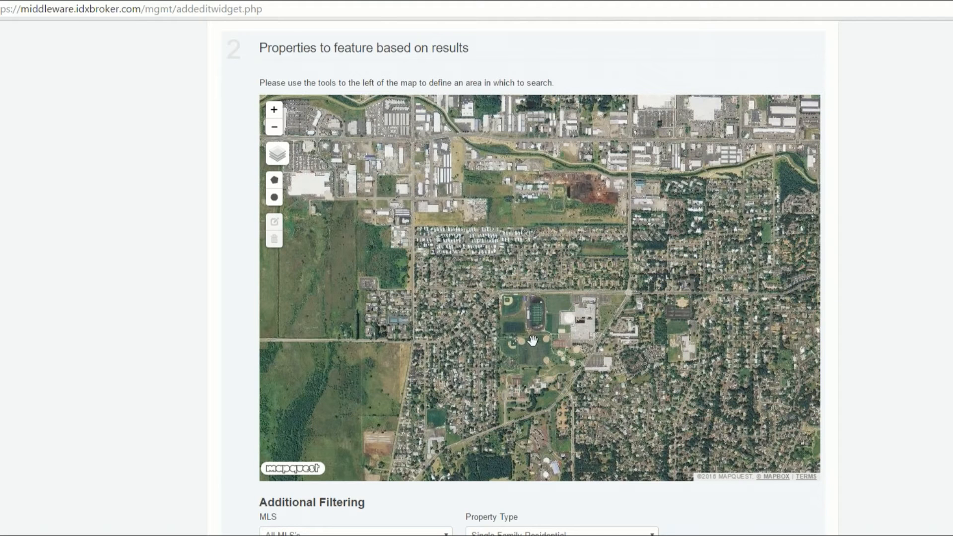
{"action": "left_click_drag", "start_coordinate": [572, 332], "coordinate": [556, 271]}
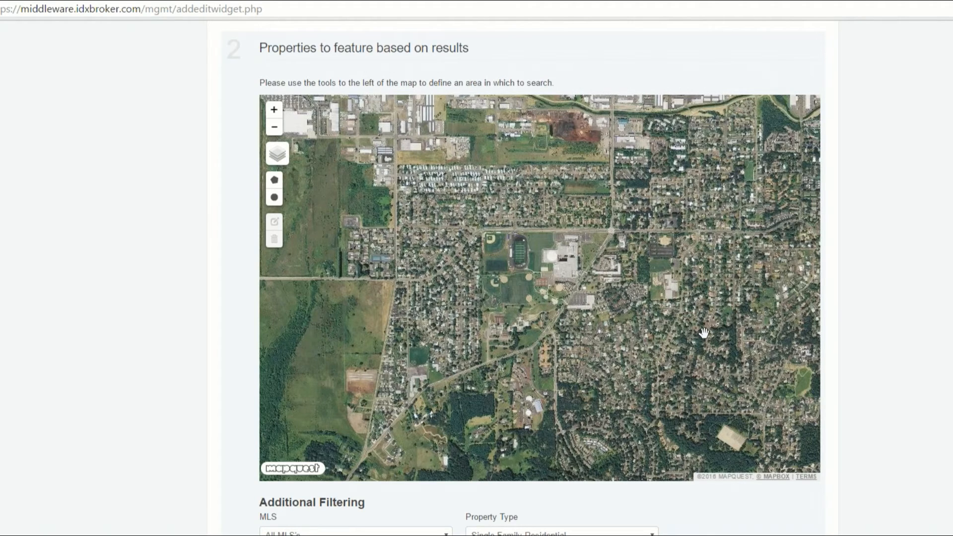
{"action": "scroll", "coordinate": [703, 333], "scroll_direction": "down", "scroll_amount": 1}
{"action": "left_click_drag", "start_coordinate": [704, 333], "coordinate": [595, 293]}
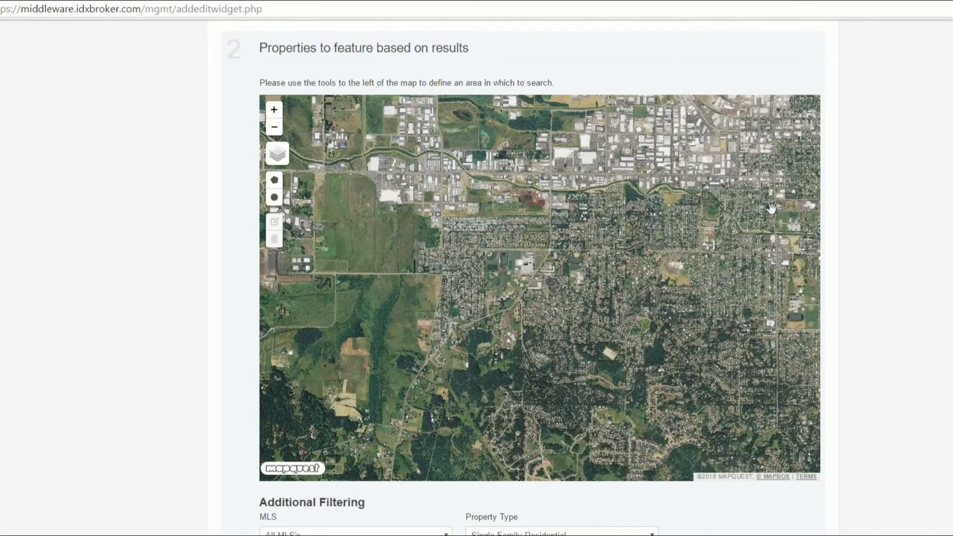
{"action": "left_click_drag", "start_coordinate": [474, 281], "coordinate": [452, 286]}
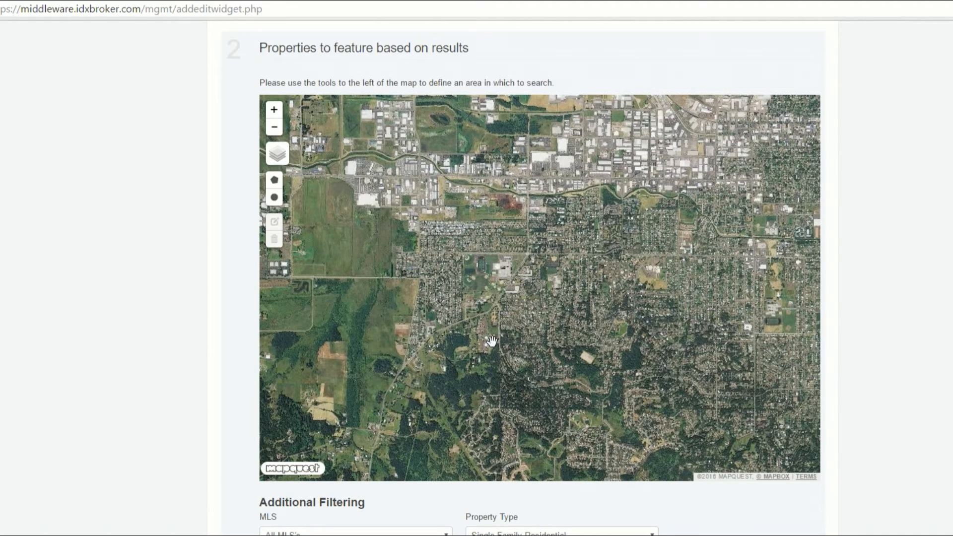
Step: Draw a circular search area centred on the school campus, reaching east almost to Chambers St
{"action": "left_click", "coordinate": [274, 197]}
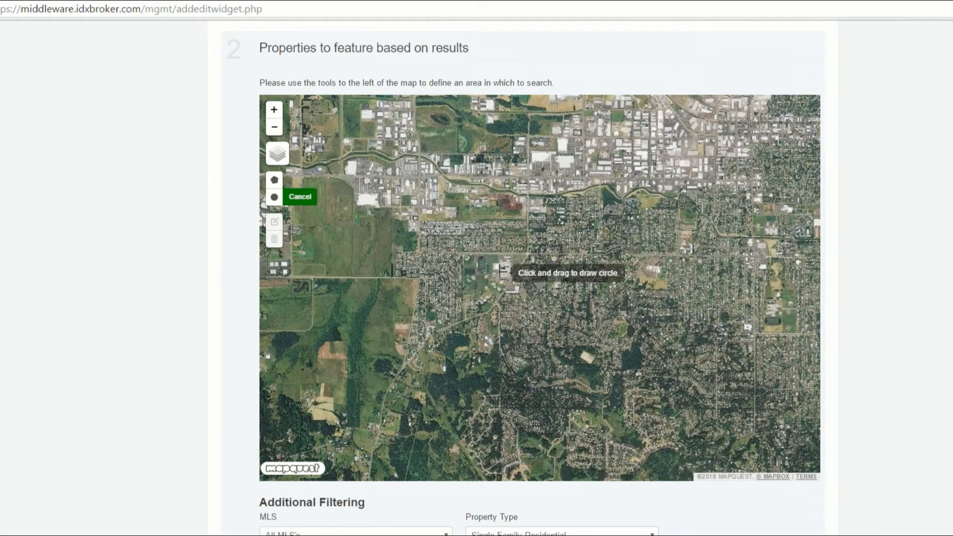
{"action": "mouse_move", "coordinate": [503, 274]}
{"action": "left_mouse_down"}
{"action": "mouse_move", "coordinate": [545, 297]}
{"action": "mouse_move", "coordinate": [716, 342]}
{"action": "left_mouse_up"}
{"action": "scroll", "coordinate": [789, 304], "scroll_direction": "down", "scroll_amount": 1}
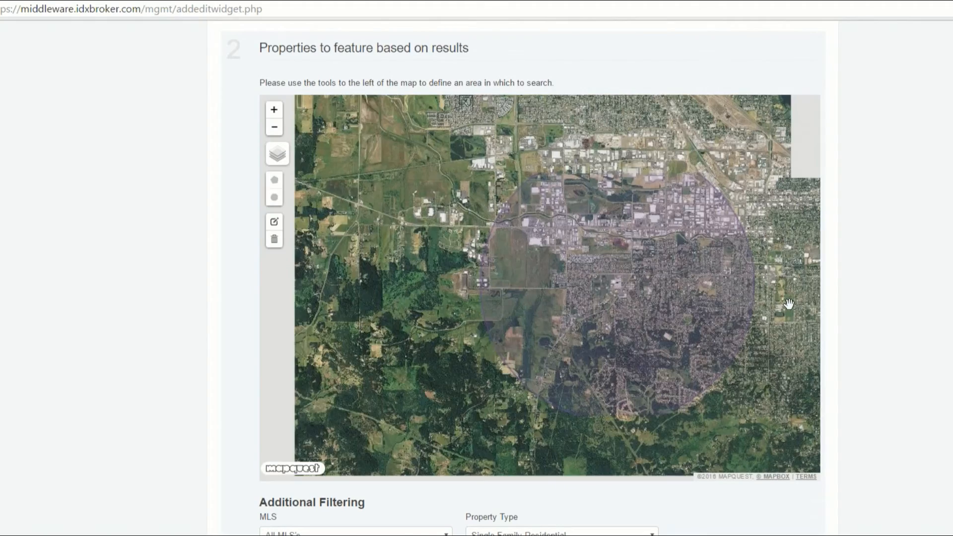
{"action": "left_click_drag", "start_coordinate": [789, 304], "coordinate": [665, 302]}
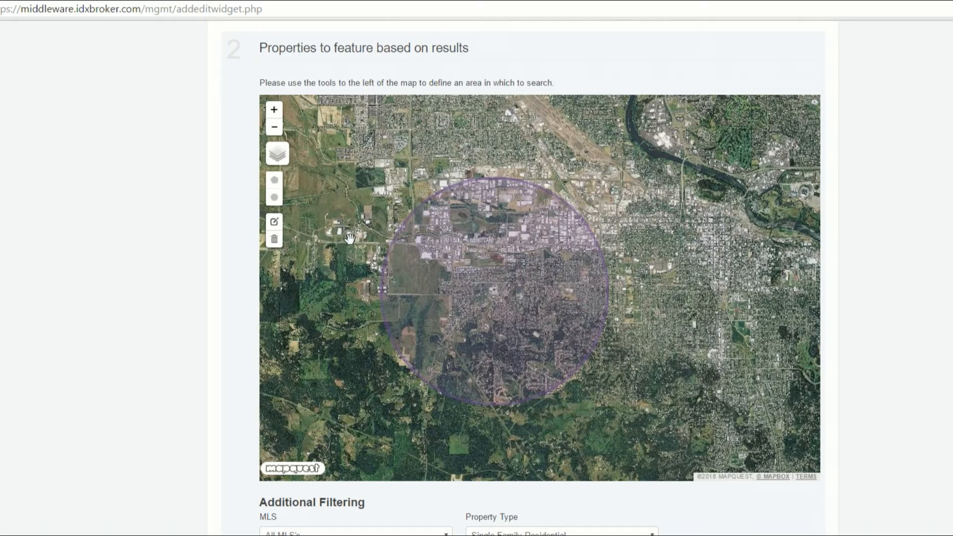
Step: Set the map back to the street layer and examine which roads and neighbourhoods the circle covers
{"action": "left_click", "coordinate": [274, 151]}
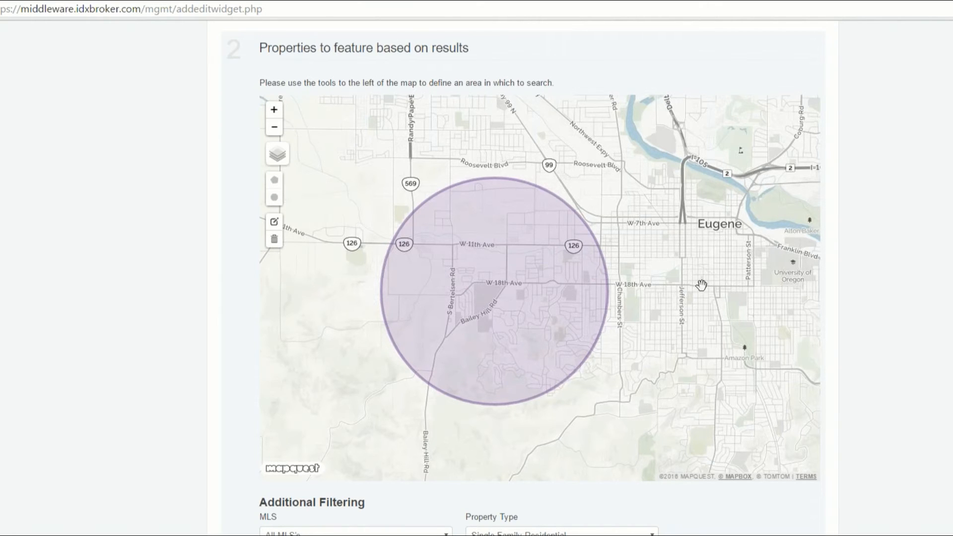
{"action": "scroll", "coordinate": [702, 283], "scroll_direction": "down", "scroll_amount": 1}
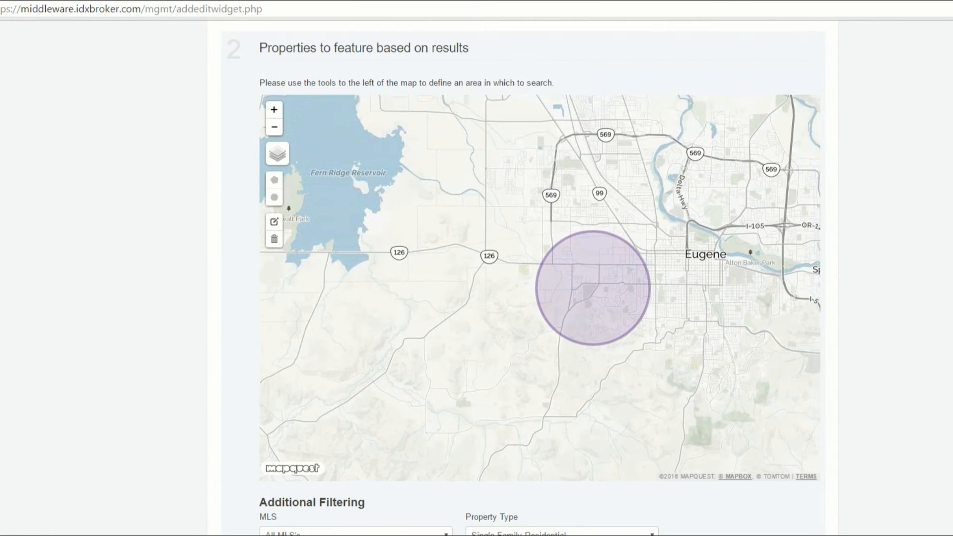
{"action": "scroll", "coordinate": [731, 286], "scroll_direction": "up", "scroll_amount": 1}
{"action": "left_click_drag", "start_coordinate": [651, 289], "coordinate": [728, 290]}
{"action": "scroll", "coordinate": [729, 289], "scroll_direction": "up", "scroll_amount": 1}
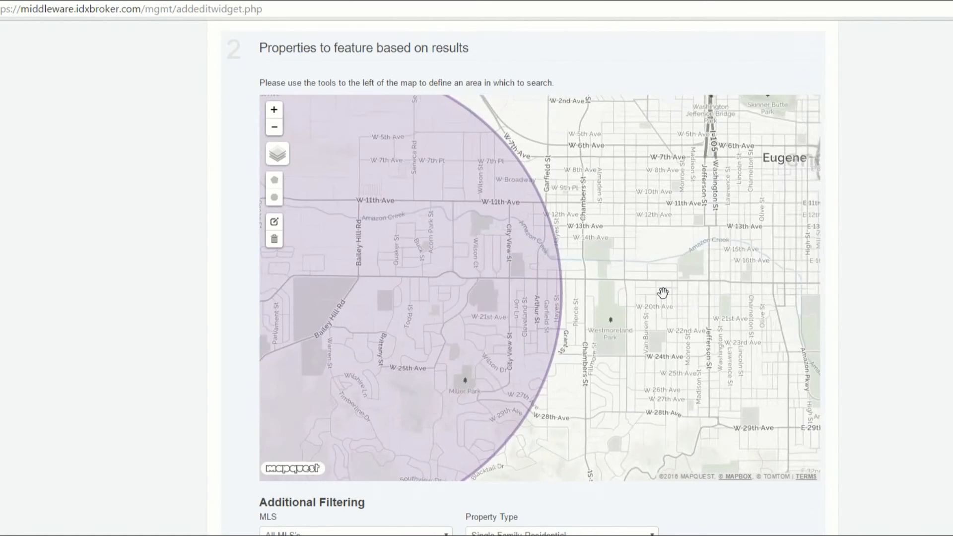
{"action": "left_click_drag", "start_coordinate": [605, 292], "coordinate": [747, 290]}
{"action": "scroll", "coordinate": [746, 291], "scroll_direction": "down", "scroll_amount": 1}
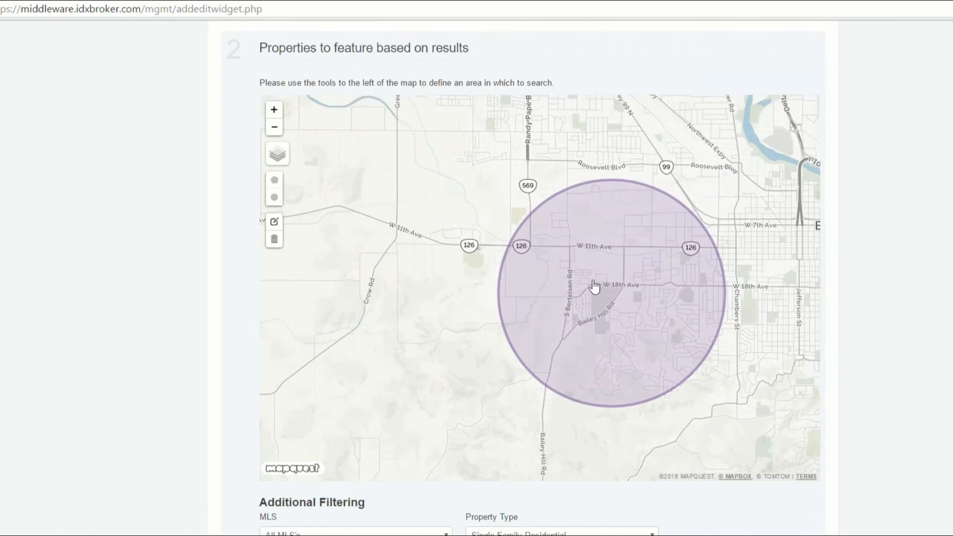
{"action": "left_click", "coordinate": [273, 110]}
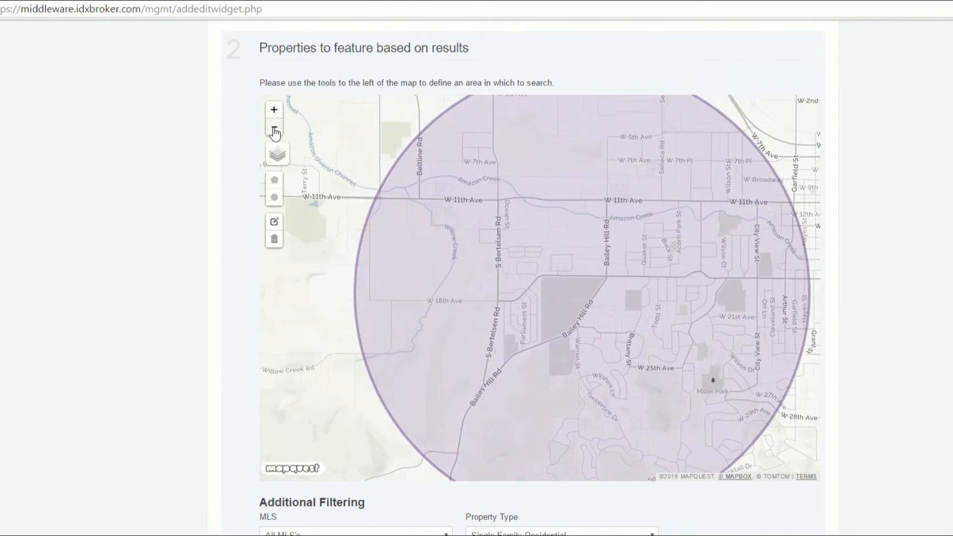
{"action": "left_click", "coordinate": [274, 130]}
{"action": "left_click_drag", "start_coordinate": [560, 292], "coordinate": [545, 285]}
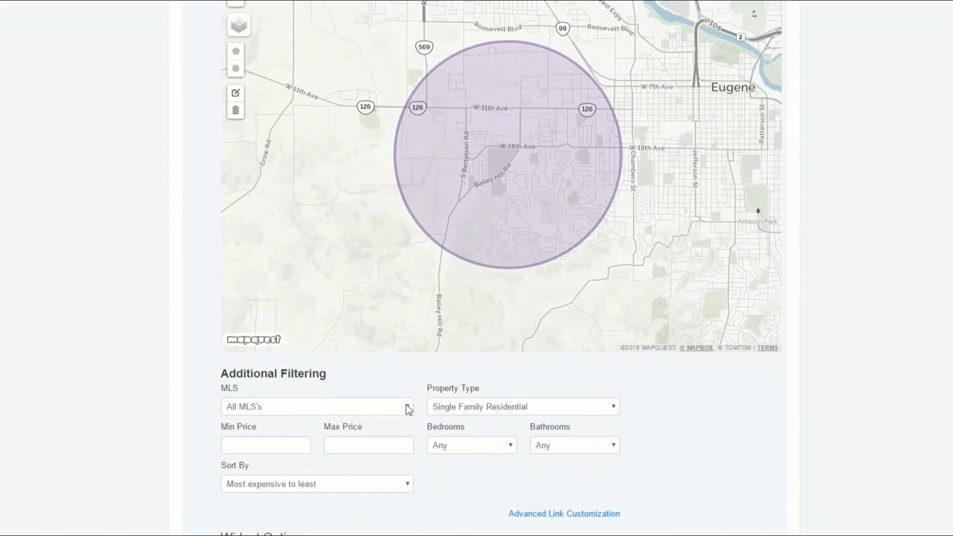
Step: Restrict the widget's properties to the RMLS MLS and sort them by Newest Listings
{"action": "left_click", "coordinate": [406, 405]}
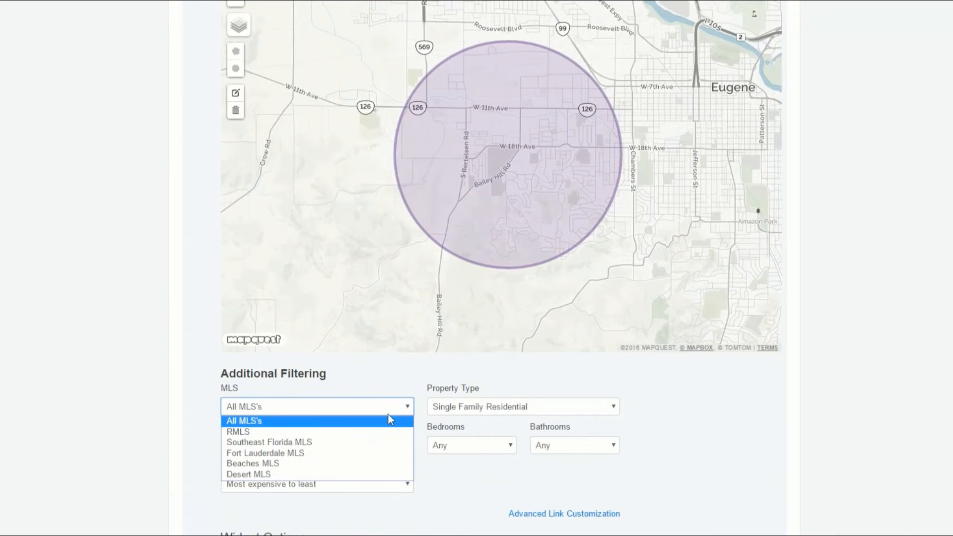
{"action": "left_click", "coordinate": [382, 435]}
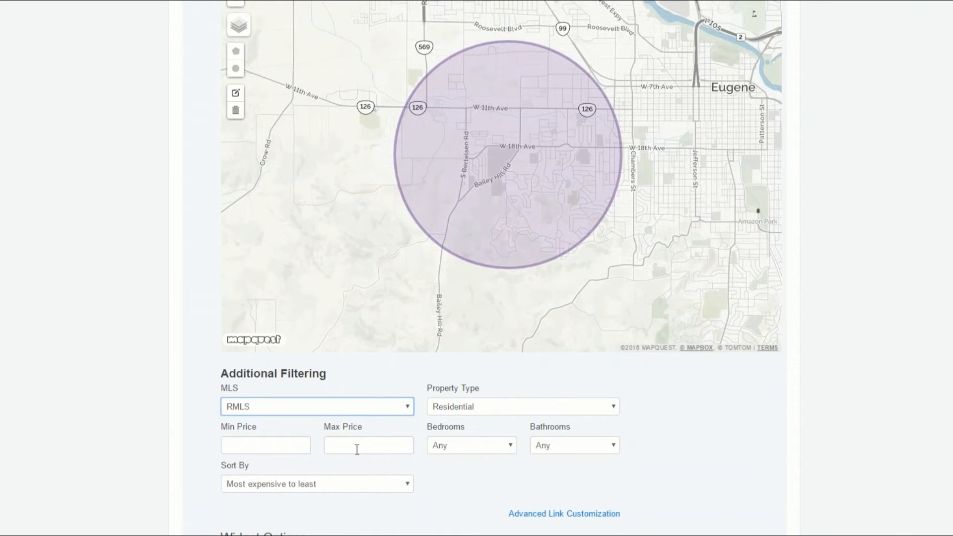
{"action": "left_click", "coordinate": [770, 439]}
{"action": "scroll", "coordinate": [770, 439], "scroll_direction": "down", "scroll_amount": 3}
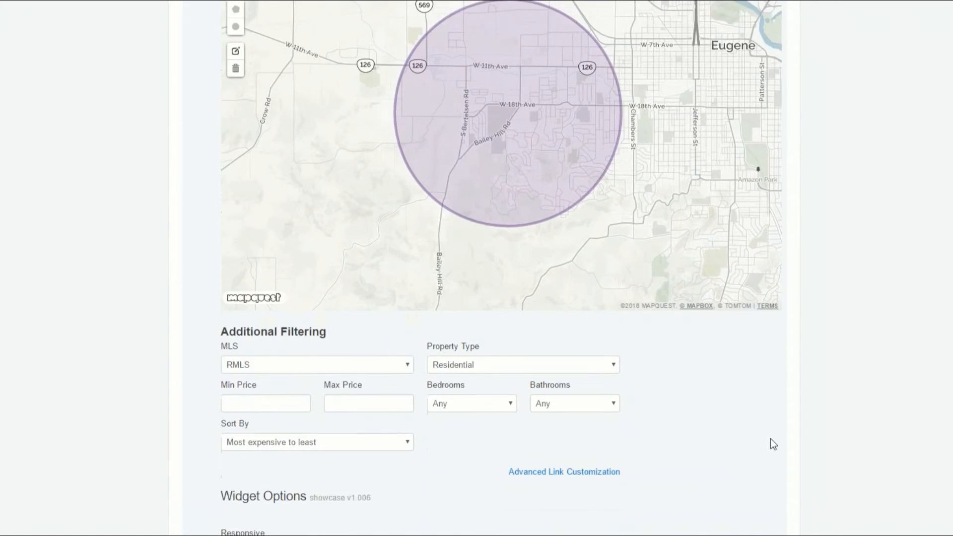
{"action": "left_click", "coordinate": [409, 356]}
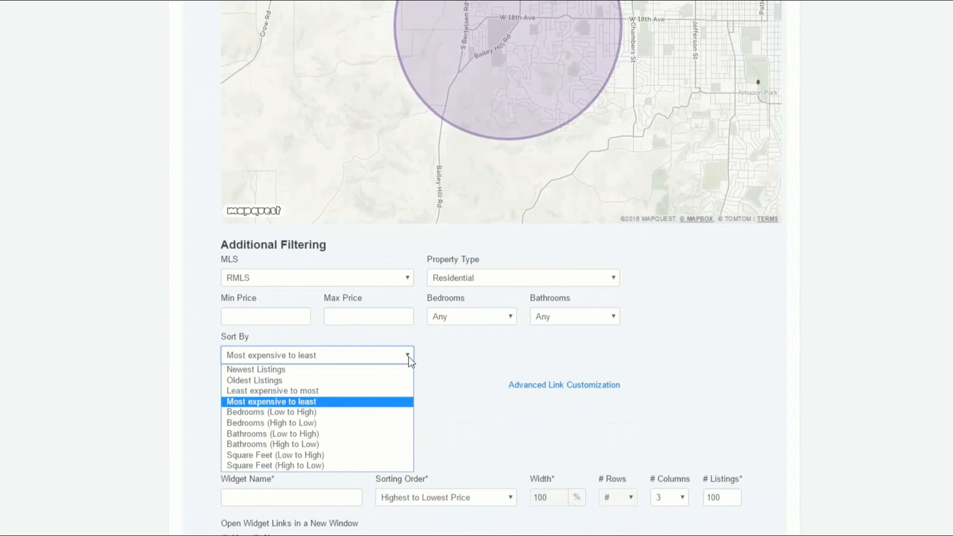
{"action": "left_click", "coordinate": [268, 370]}
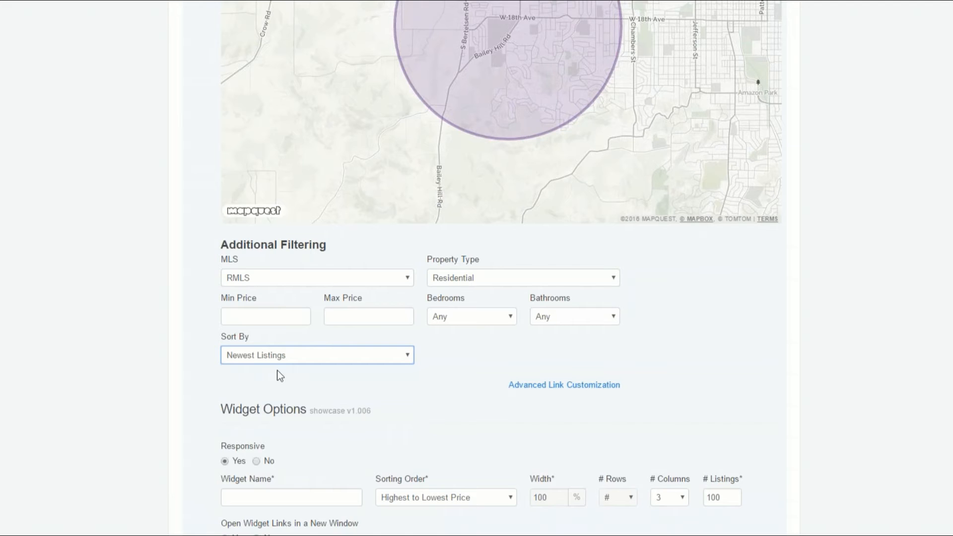
{"action": "left_click", "coordinate": [175, 374]}
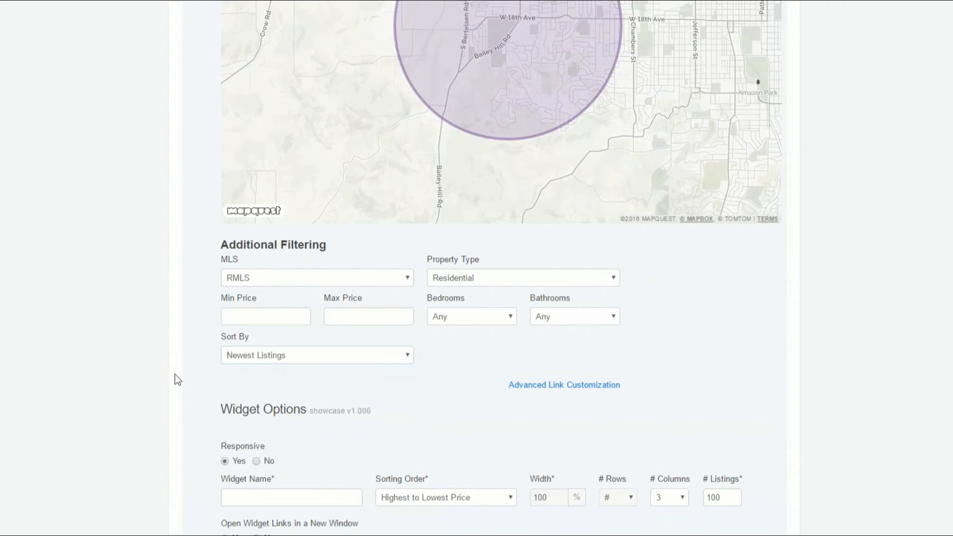
Step: Name the widget "Churchill High 2-miles" and check its sorting order options, keeping Highest to Lowest Price
{"action": "scroll", "coordinate": [174, 374], "scroll_direction": "down", "scroll_amount": 2}
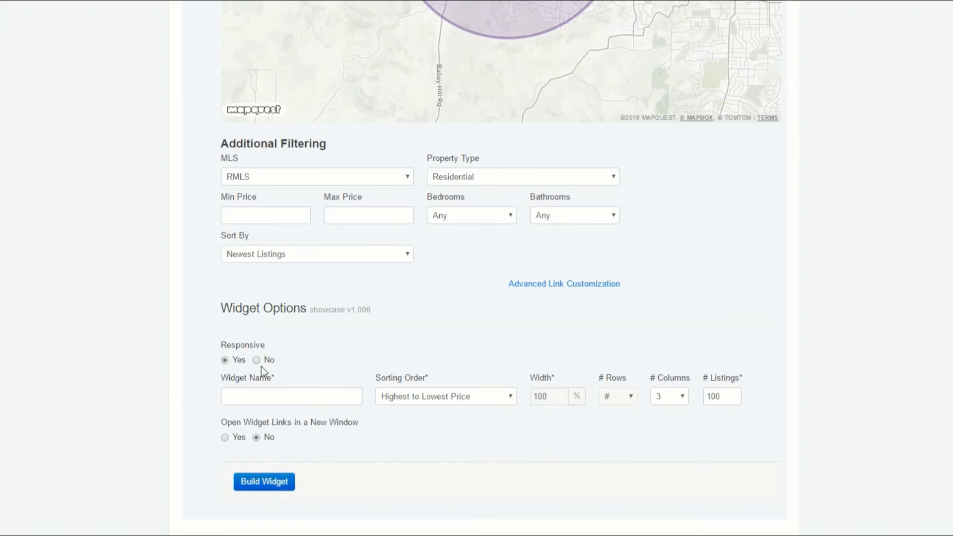
{"action": "left_click", "coordinate": [262, 397]}
{"action": "type", "text": "C"}
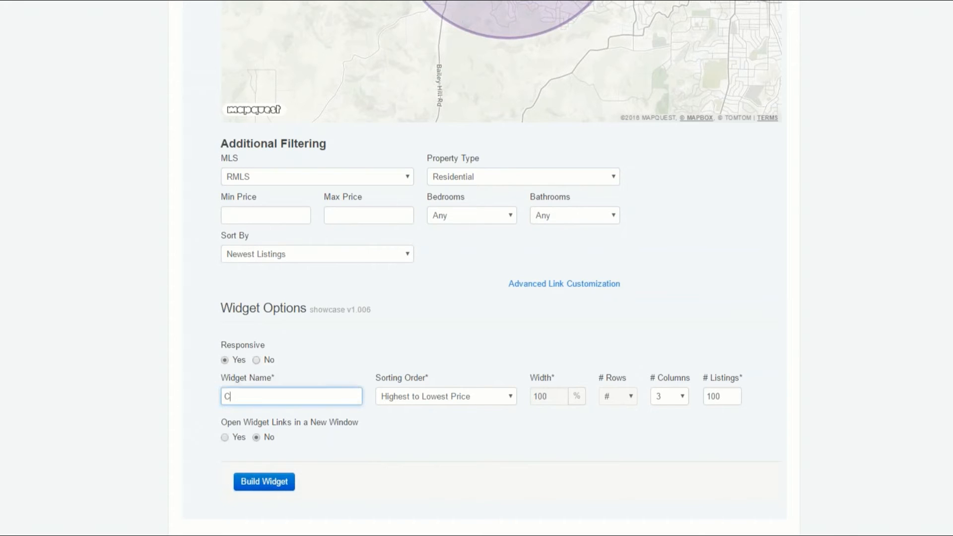
{"action": "type", "text": "hurchill High 2-miles"}
{"action": "left_click", "coordinate": [481, 403]}
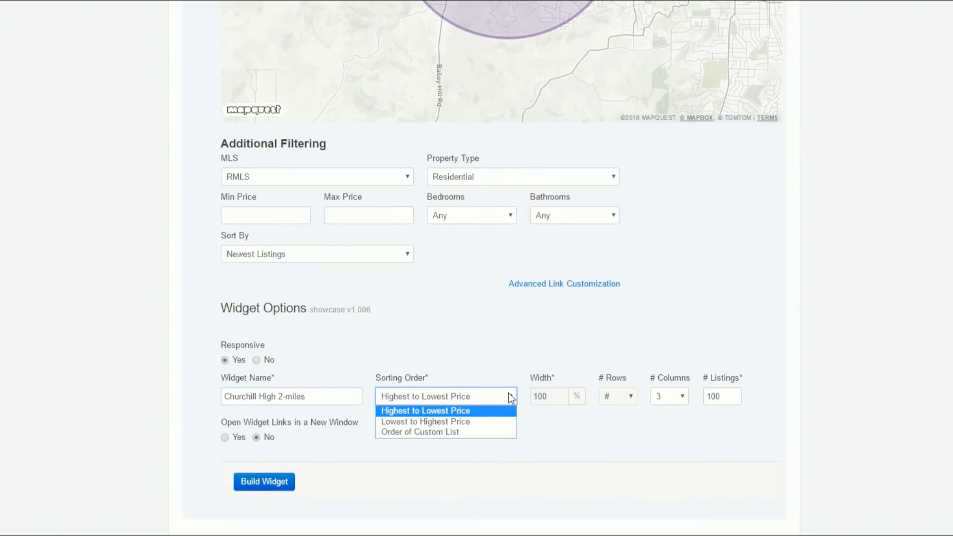
{"action": "left_click", "coordinate": [449, 337]}
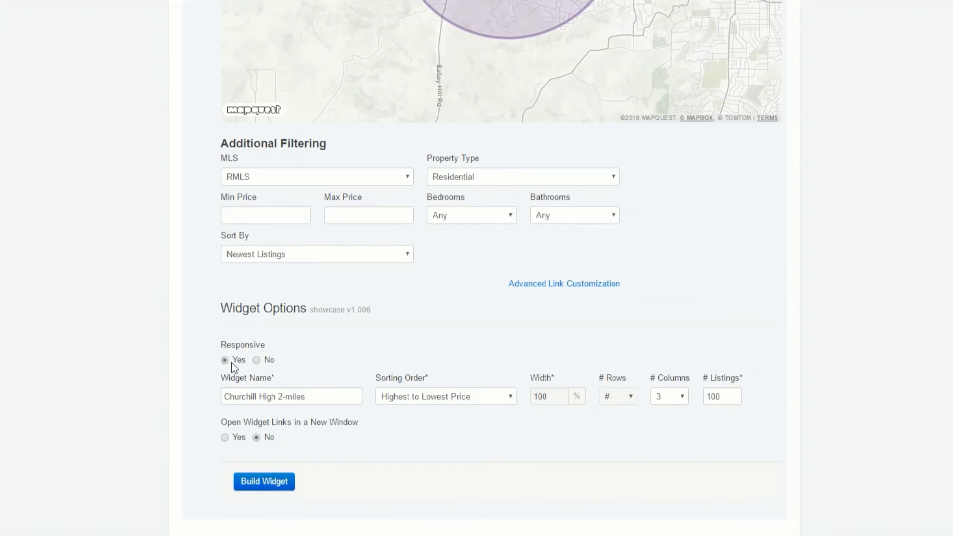
Step: Give the widget 4 columns, make its links open in a new window, and build it
{"action": "left_click", "coordinate": [682, 396]}
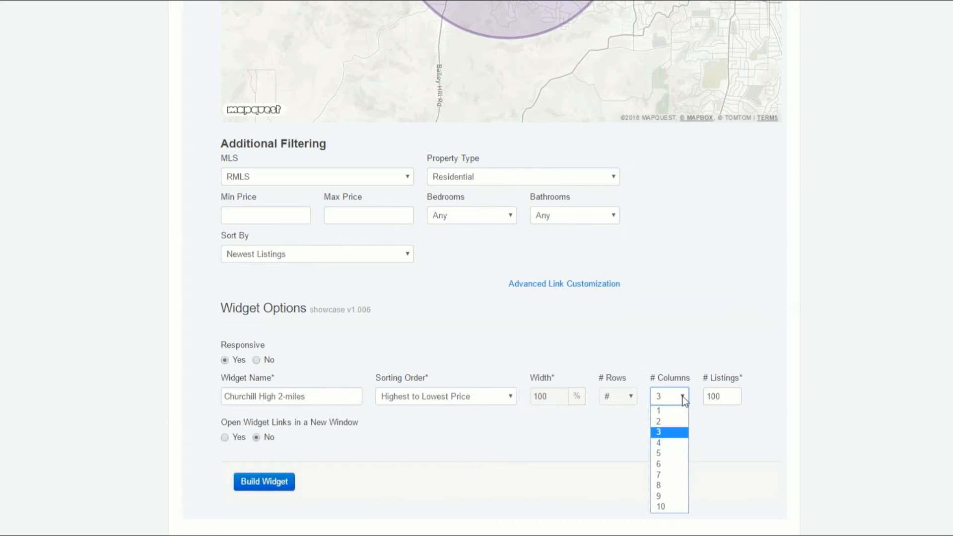
{"action": "left_click", "coordinate": [673, 443]}
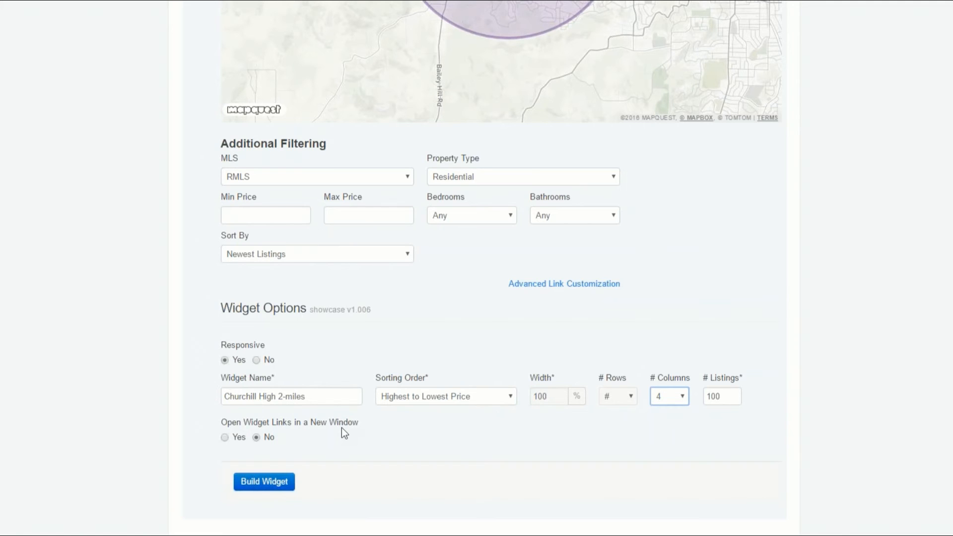
{"action": "left_click", "coordinate": [225, 437]}
{"action": "left_click", "coordinate": [259, 481]}
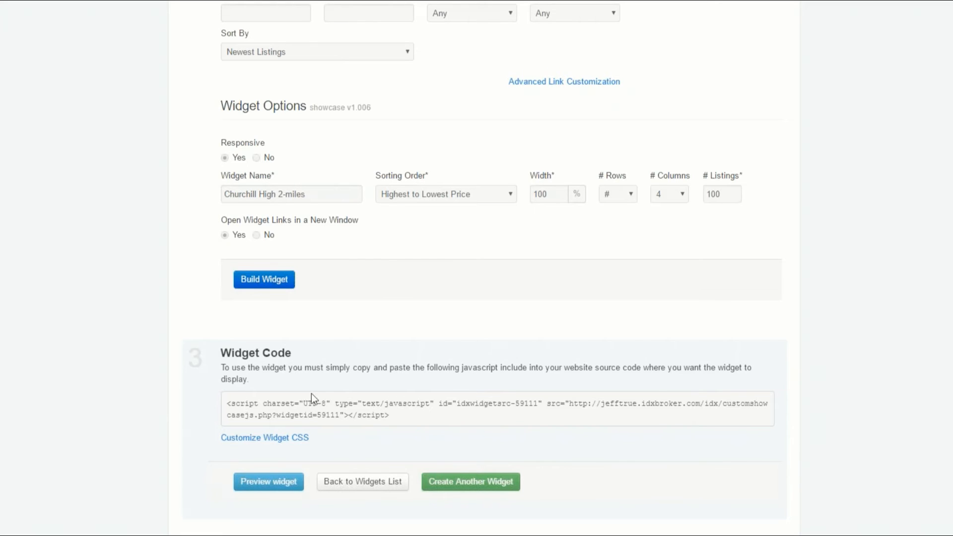
Step: Select the generated widget code, preview the widget's listings, and look back over its filter and widget options
{"action": "left_click_drag", "start_coordinate": [390, 415], "coordinate": [262, 415]}
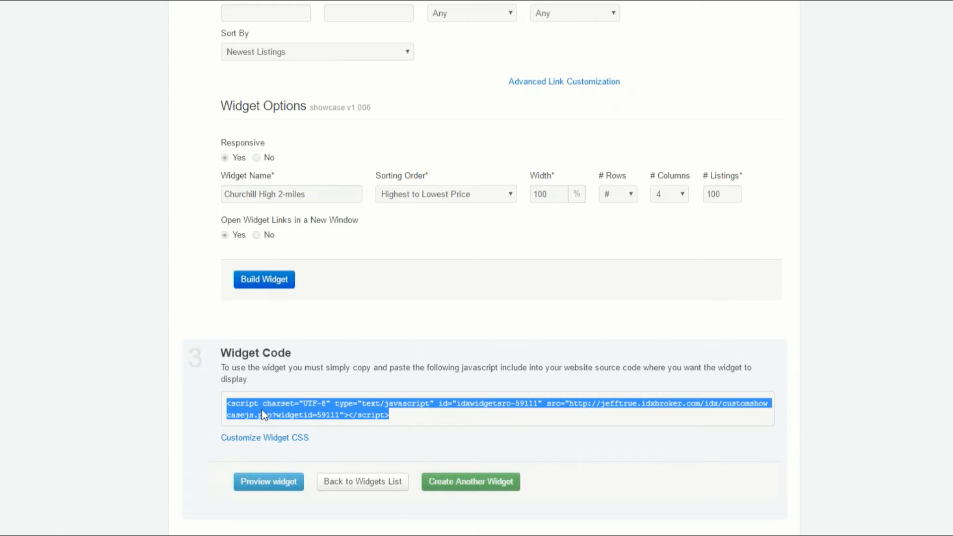
{"action": "left_click", "coordinate": [280, 489]}
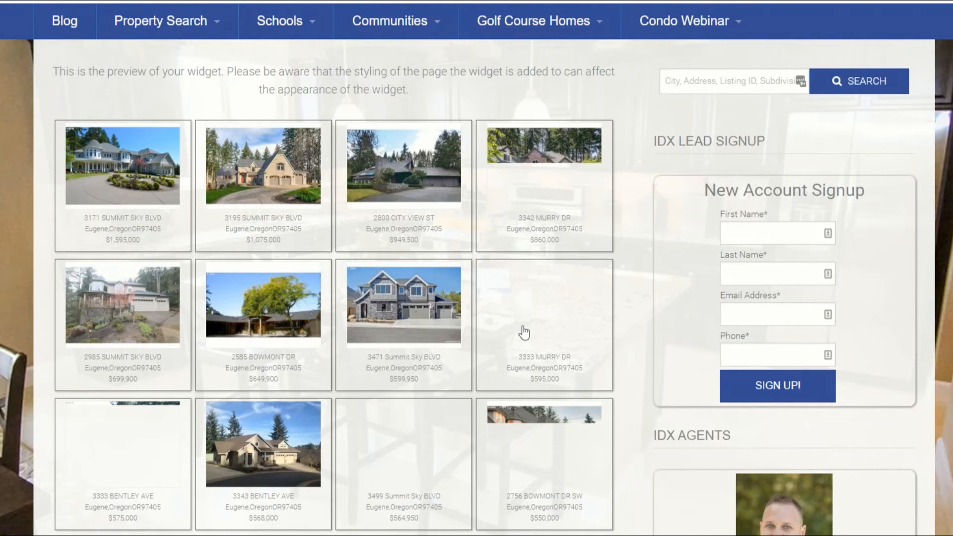
{"action": "scroll", "coordinate": [23, 439], "scroll_direction": "down", "scroll_amount": 4}
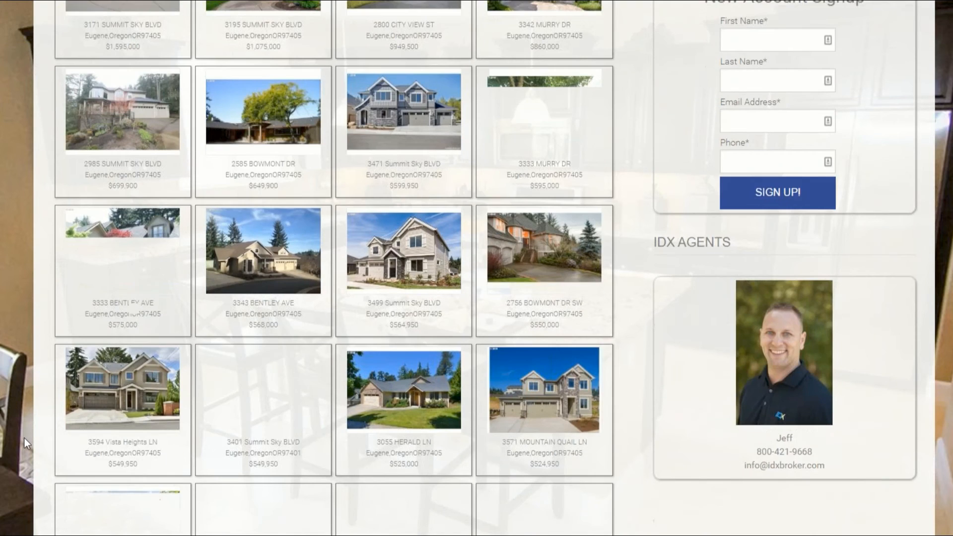
{"action": "scroll", "coordinate": [24, 437], "scroll_direction": "down", "scroll_amount": 3}
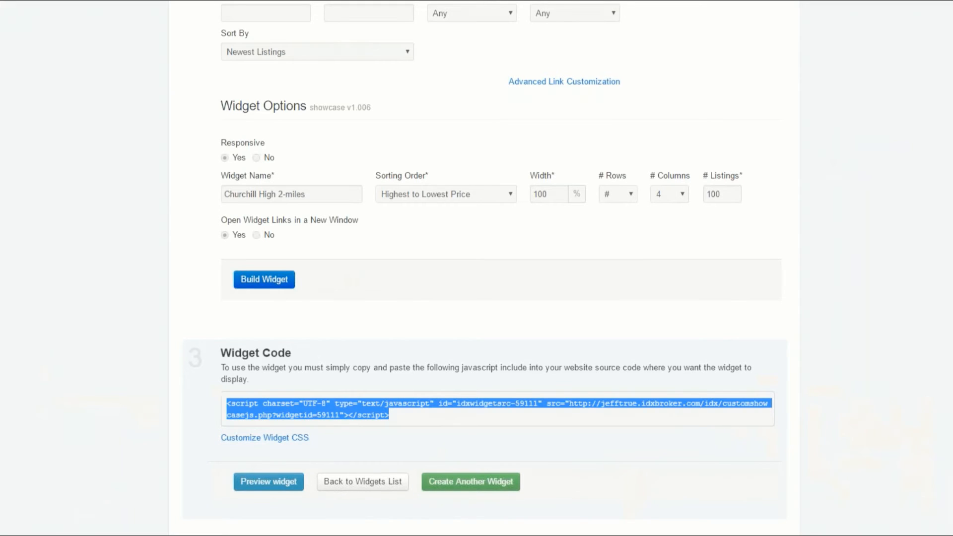
{"action": "left_click", "coordinate": [367, 448]}
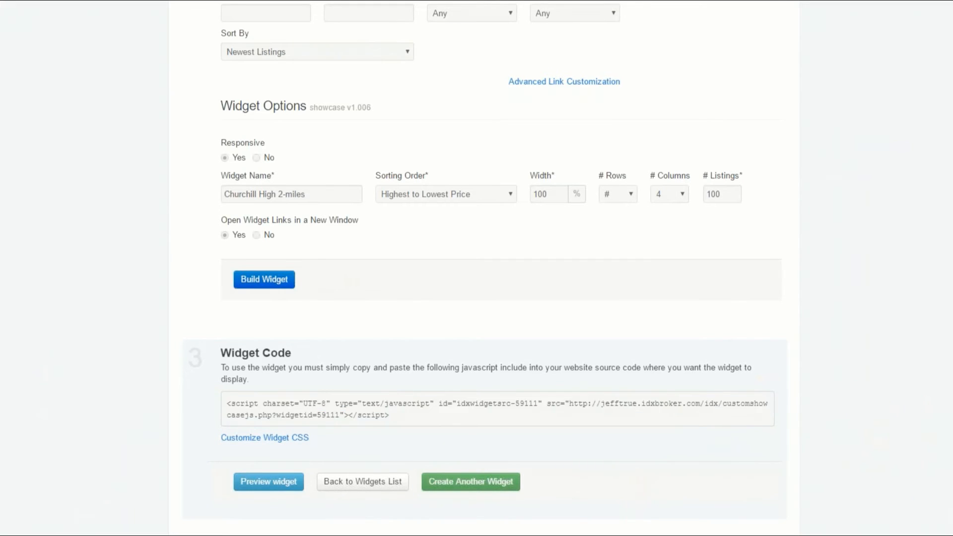
{"action": "scroll", "coordinate": [367, 448], "scroll_direction": "up", "scroll_amount": 4}
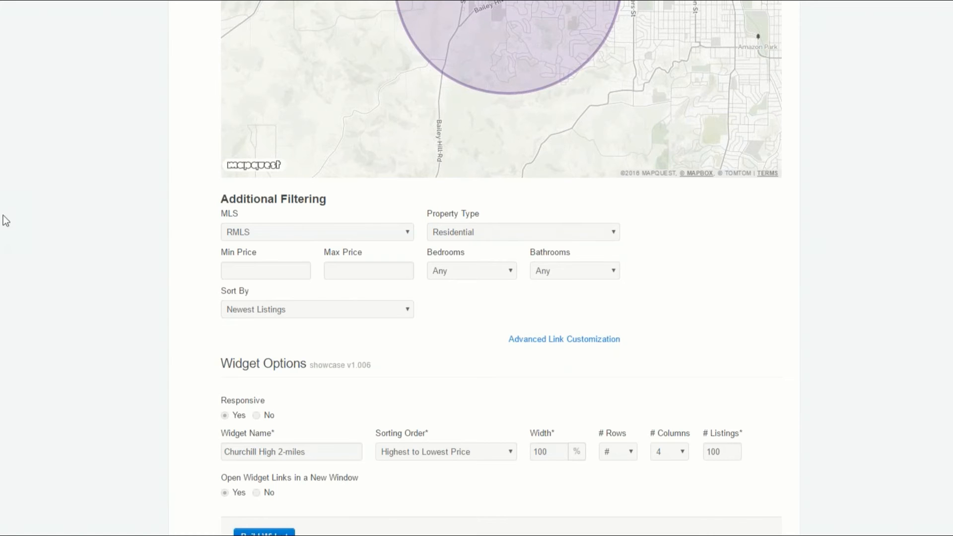
{"action": "scroll", "coordinate": [15, 211], "scroll_direction": "up", "scroll_amount": 6}
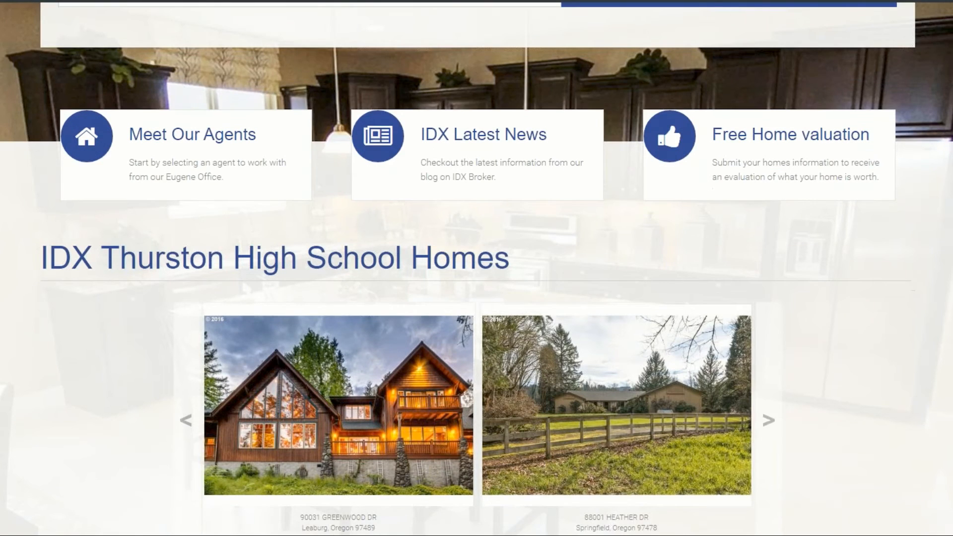
Step: Examine the Thurston High School Homes and Properties sections on the site's home page
{"action": "scroll", "coordinate": [70, 164], "scroll_direction": "down", "scroll_amount": 2}
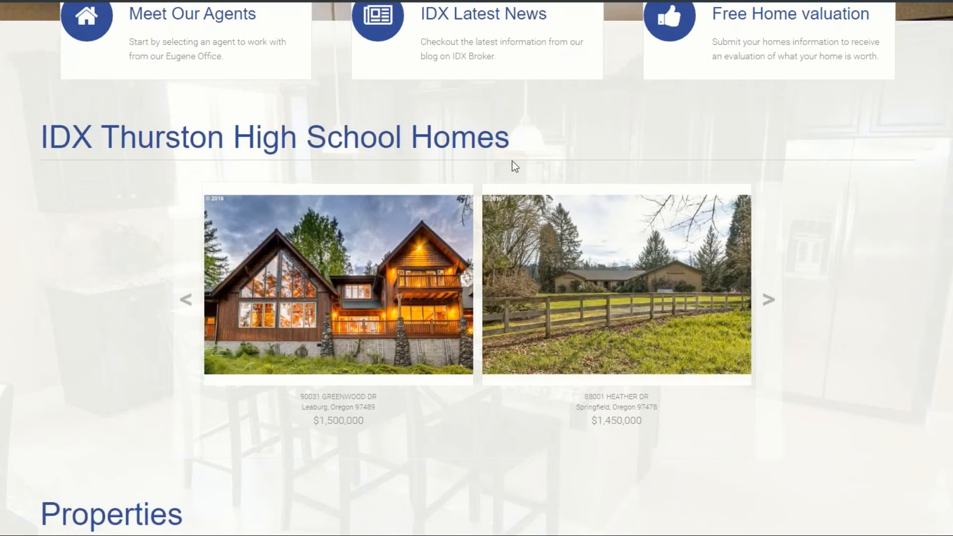
{"action": "scroll", "coordinate": [475, 461], "scroll_direction": "down", "scroll_amount": 3}
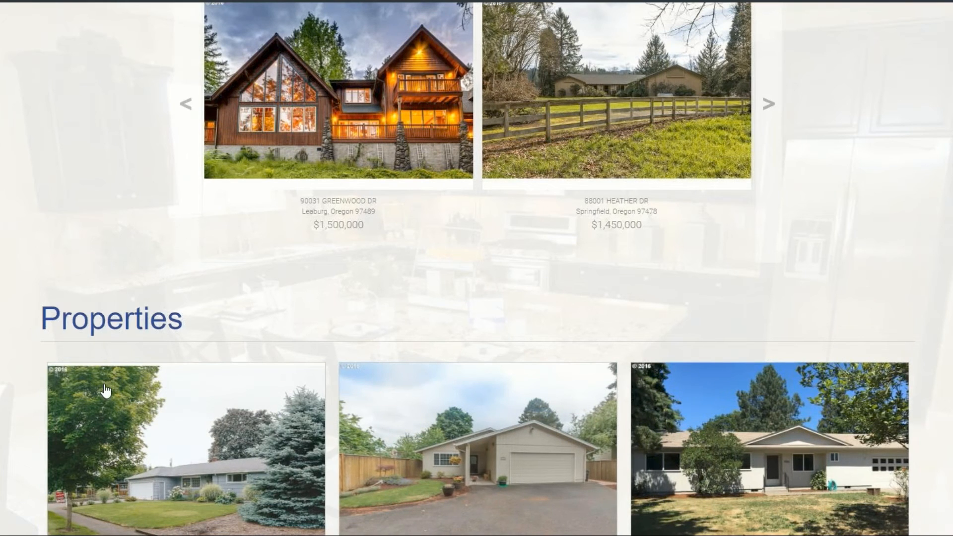
{"action": "scroll", "coordinate": [226, 137], "scroll_direction": "up", "scroll_amount": 1}
{"action": "scroll", "coordinate": [477, 268], "scroll_direction": "up", "scroll_amount": 3}
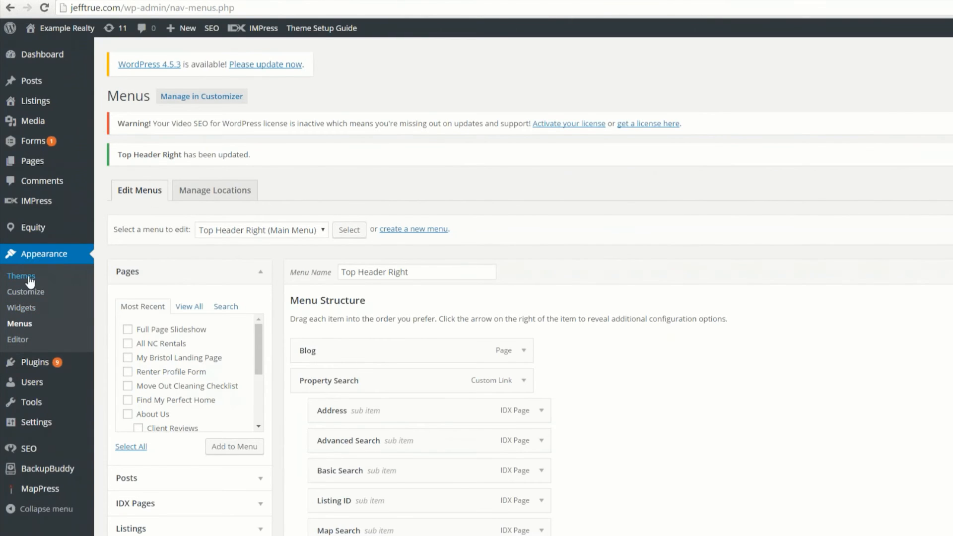
Step: Look through the available widgets in the WordPress admin for the new Churchill High widget
{"action": "left_click", "coordinate": [21, 310]}
{"action": "scroll", "coordinate": [498, 329], "scroll_direction": "down", "scroll_amount": 6}
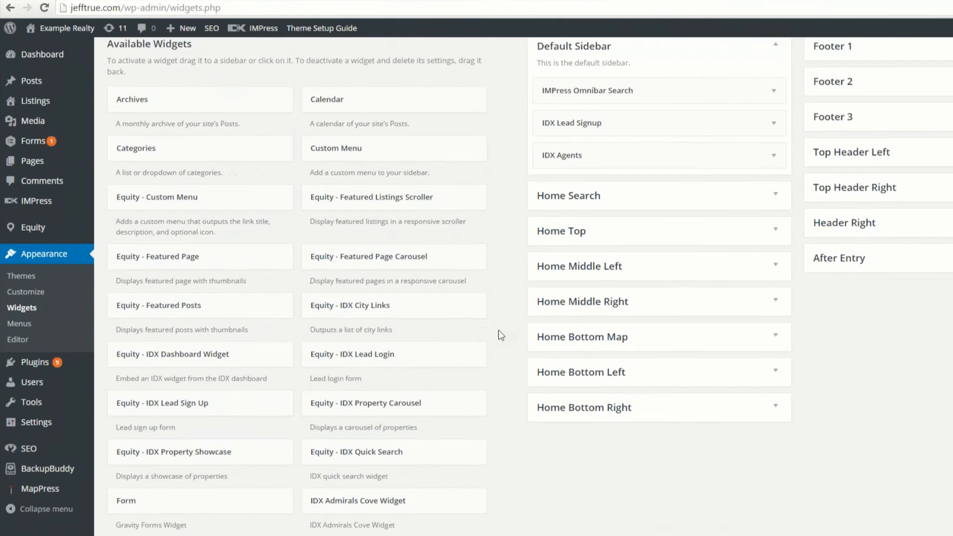
{"action": "scroll", "coordinate": [498, 329], "scroll_direction": "down", "scroll_amount": 4}
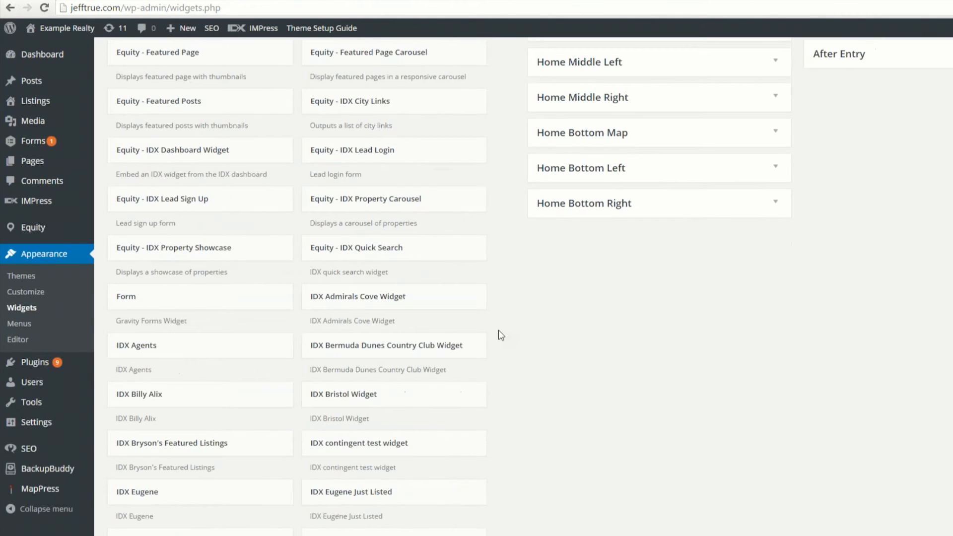
{"action": "scroll", "coordinate": [498, 329], "scroll_direction": "down", "scroll_amount": 6}
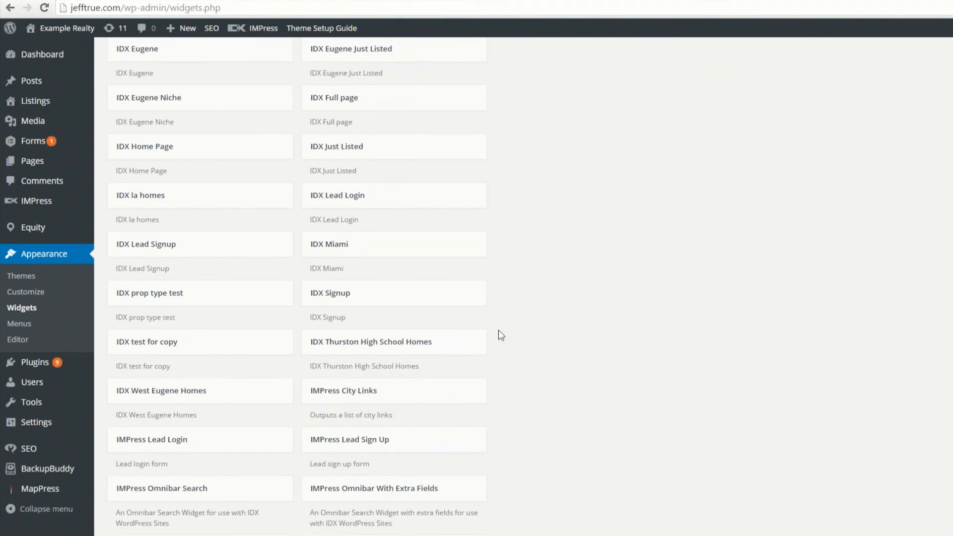
{"action": "scroll", "coordinate": [498, 330], "scroll_direction": "down", "scroll_amount": 5}
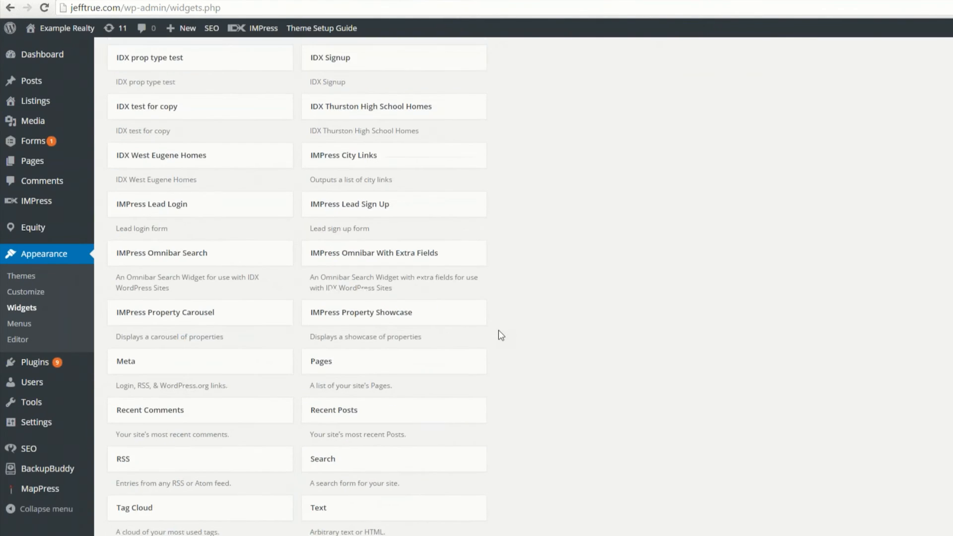
{"action": "scroll", "coordinate": [499, 330], "scroll_direction": "down", "scroll_amount": 2}
{"action": "scroll", "coordinate": [498, 330], "scroll_direction": "up", "scroll_amount": 3}
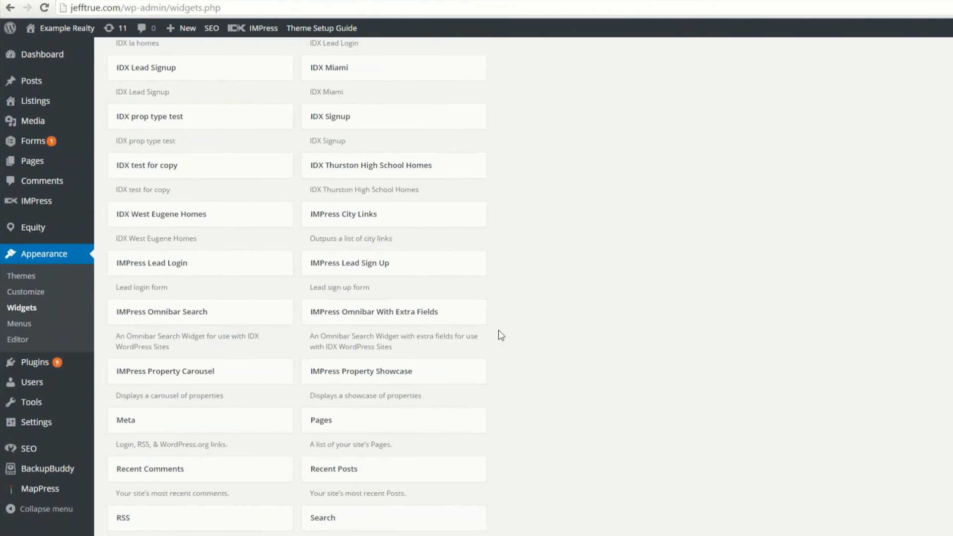
{"action": "scroll", "coordinate": [499, 328], "scroll_direction": "up", "scroll_amount": 5}
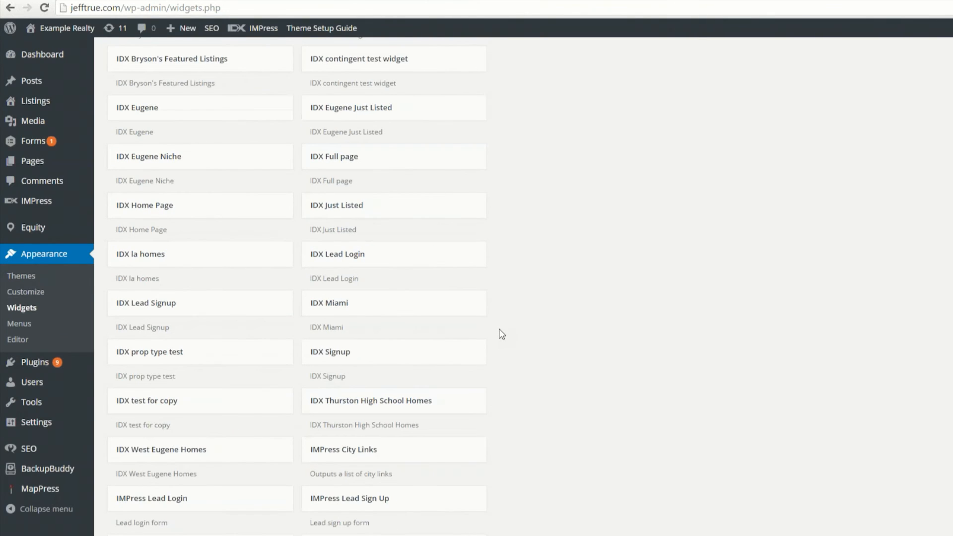
{"action": "scroll", "coordinate": [498, 328], "scroll_direction": "up", "scroll_amount": 3}
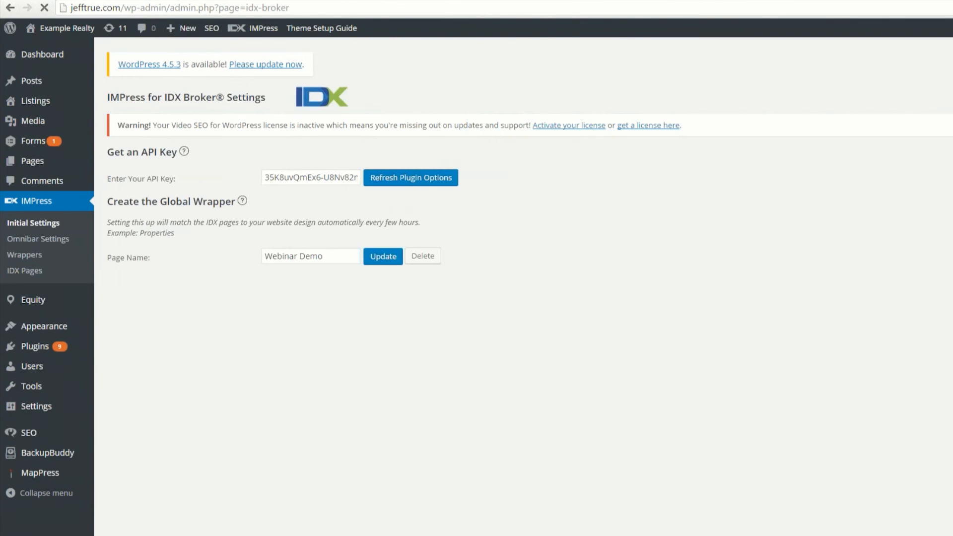
Step: Refresh the IMPress plugin options and return to the widgets page to find IDX Churchill High 2-miles
{"action": "left_click", "coordinate": [402, 183]}
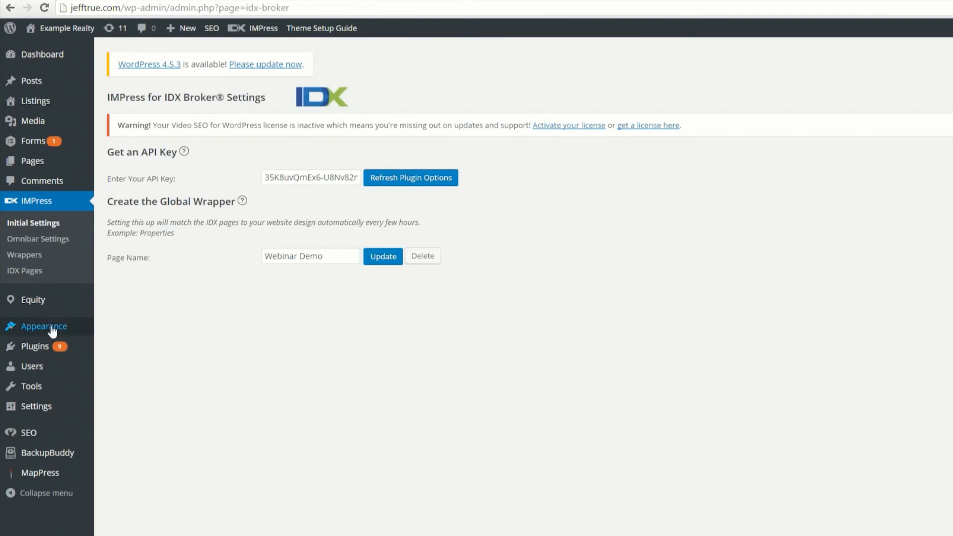
{"action": "mouse_move", "coordinate": [53, 332]}
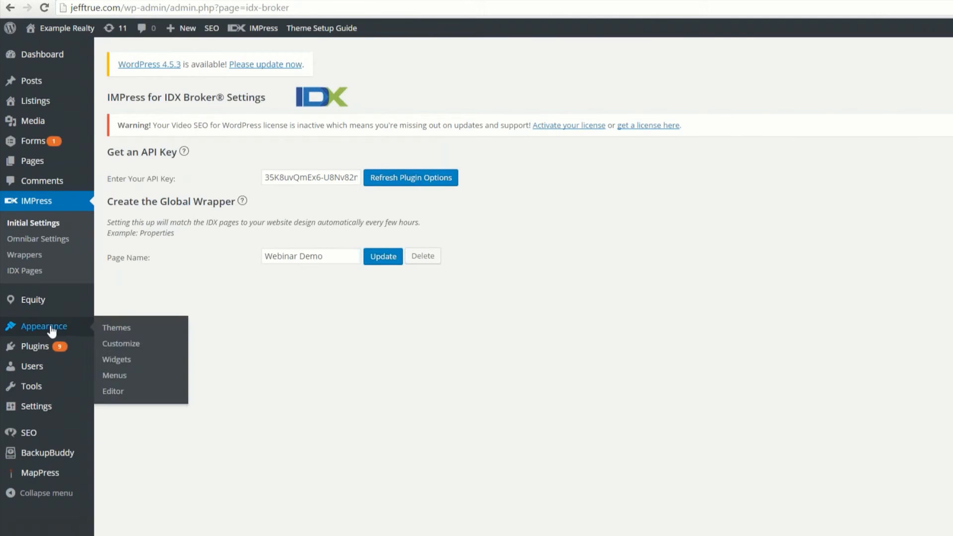
{"action": "left_click", "coordinate": [116, 360]}
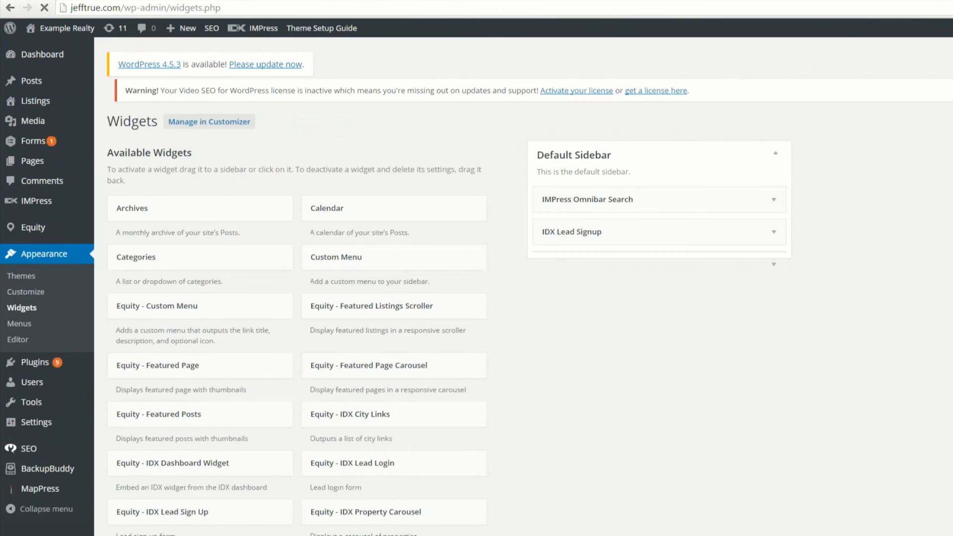
{"action": "scroll", "coordinate": [349, 483], "scroll_direction": "down", "scroll_amount": 5}
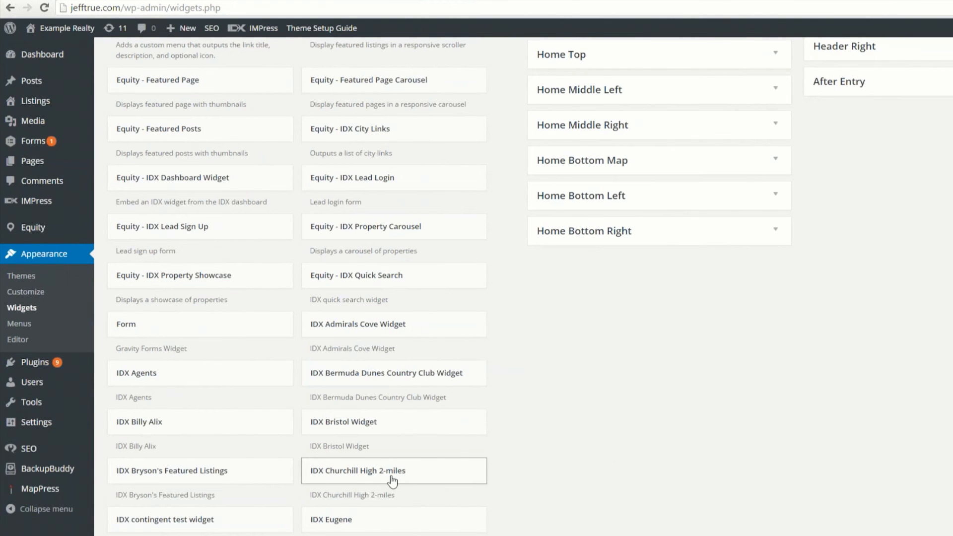
{"action": "scroll", "coordinate": [599, 449], "scroll_direction": "up", "scroll_amount": 4}
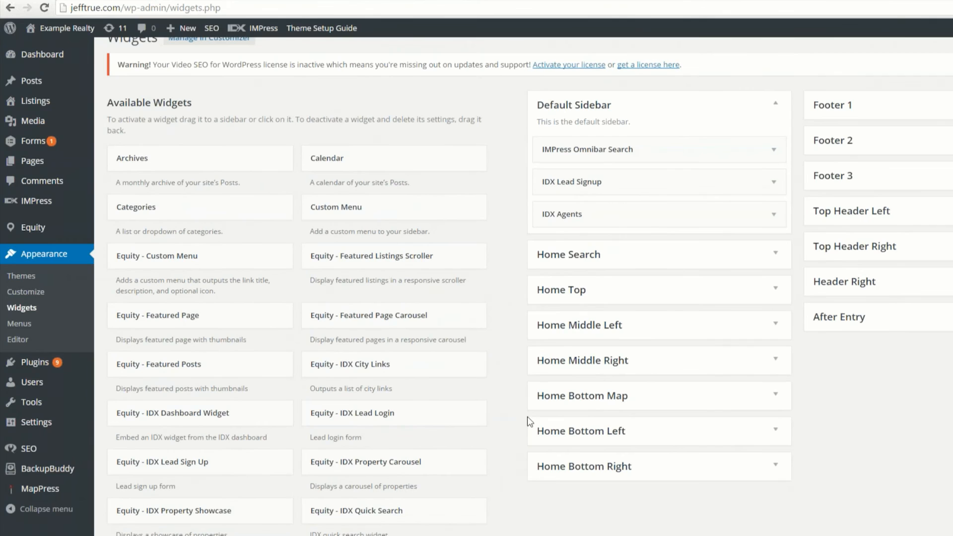
Step: Delete the IDX Thurston High School Homes widget from the Home Top widget area
{"action": "left_click", "coordinate": [775, 293]}
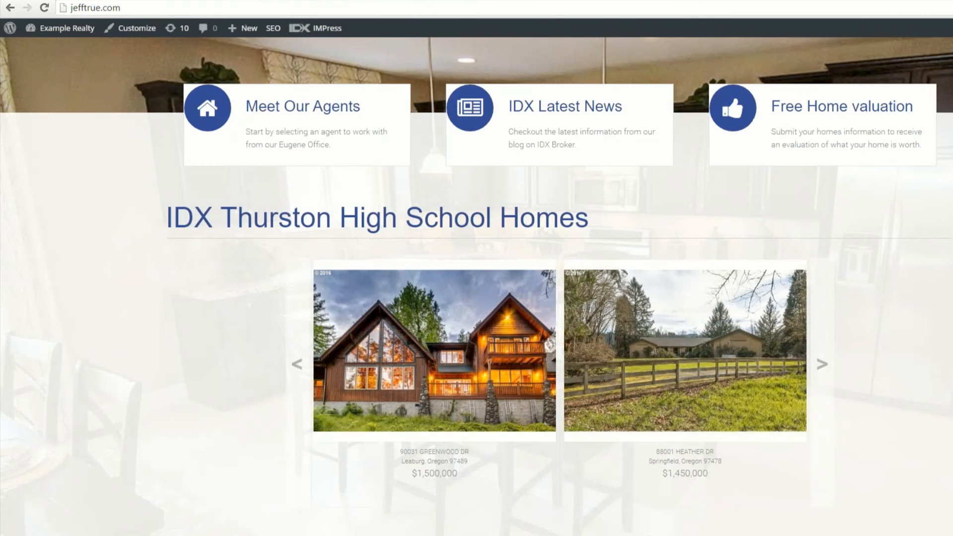
{"action": "scroll", "coordinate": [209, 278], "scroll_direction": "up", "scroll_amount": 1}
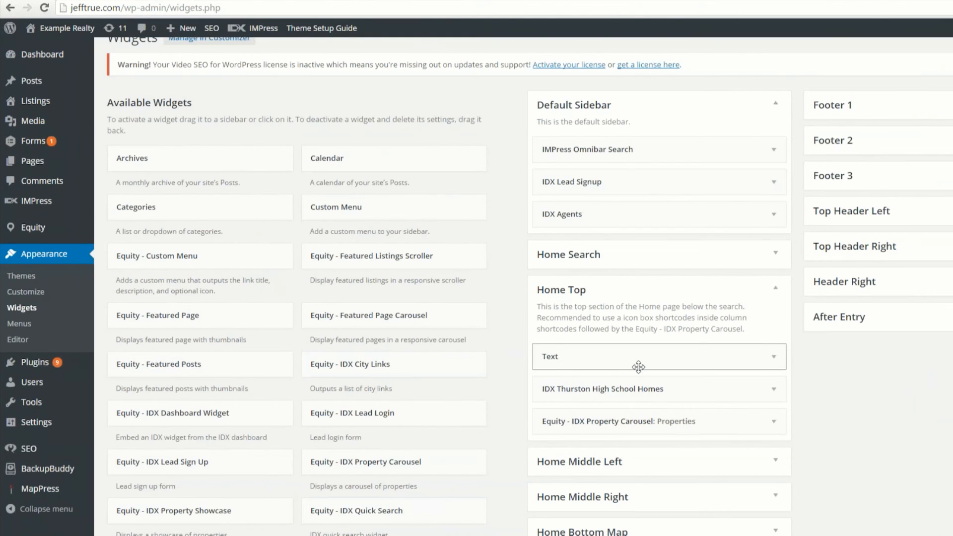
{"action": "left_click", "coordinate": [770, 390]}
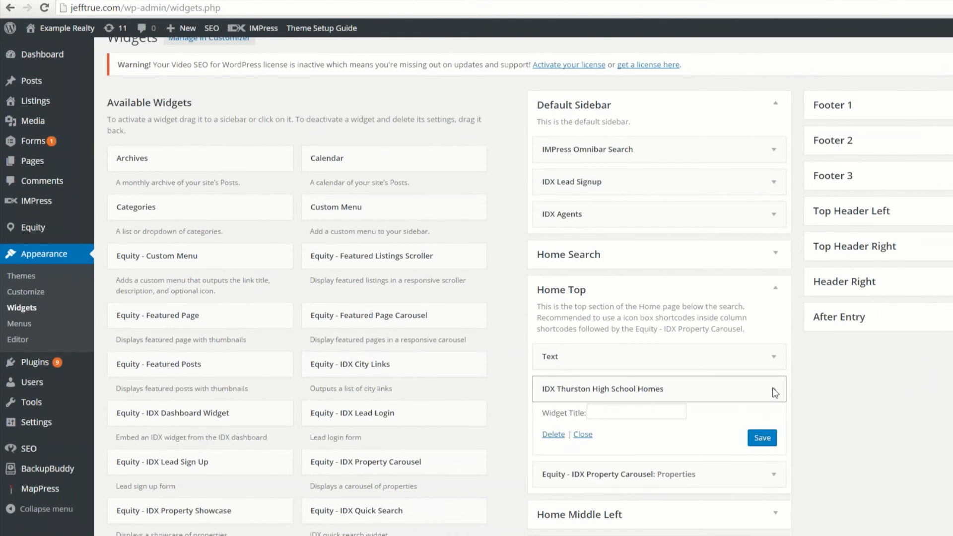
{"action": "left_click", "coordinate": [552, 434]}
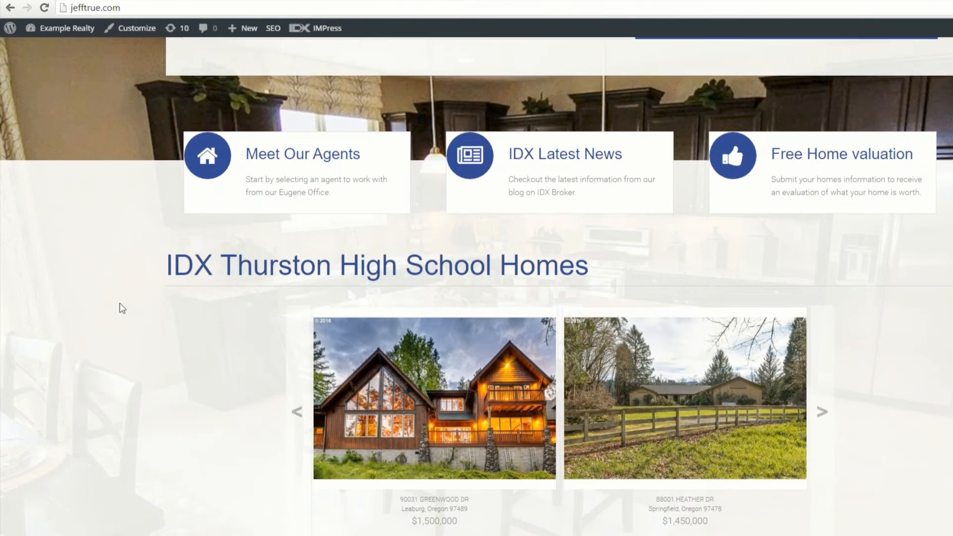
Step: Review the home page's listing sections and reload it to check the area above Properties
{"action": "scroll", "coordinate": [120, 304], "scroll_direction": "down", "scroll_amount": 8}
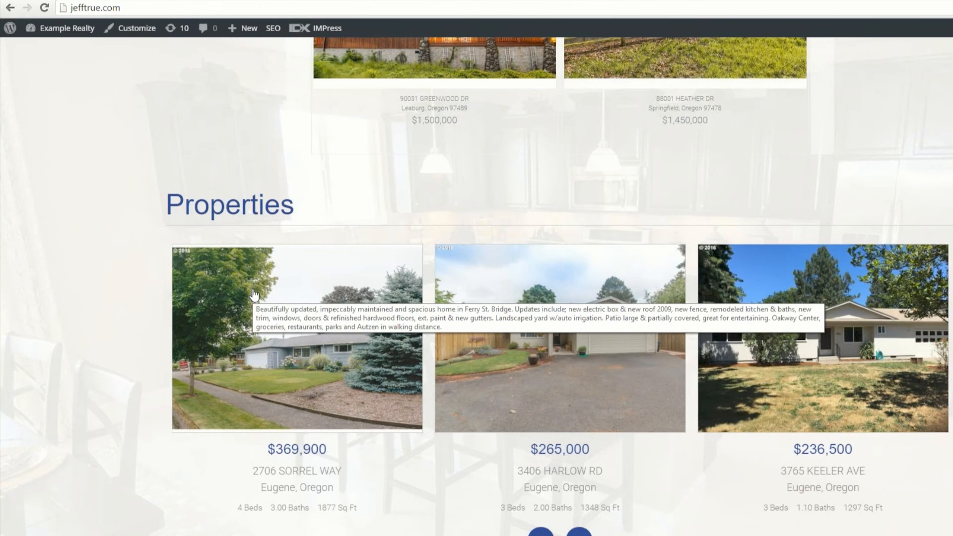
{"action": "scroll", "coordinate": [273, 310], "scroll_direction": "up", "scroll_amount": 3}
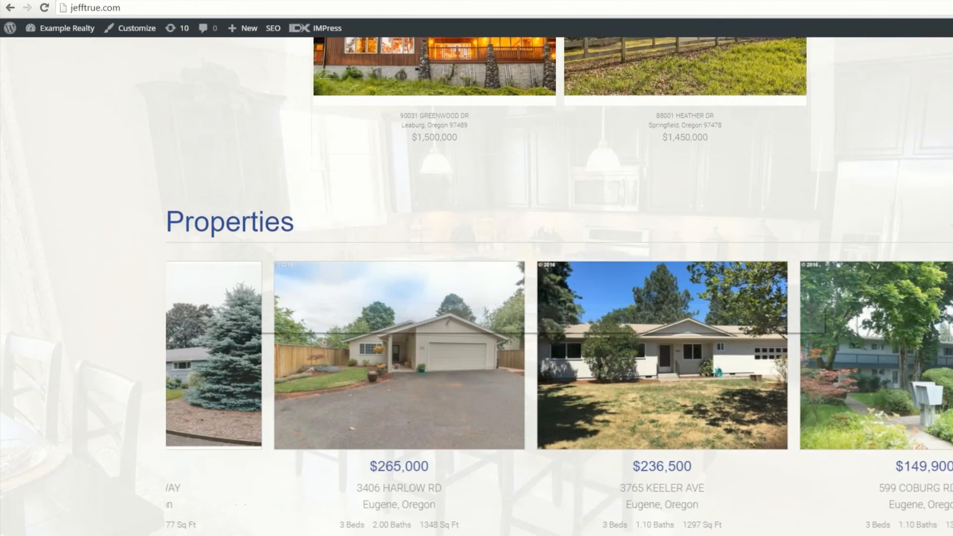
{"action": "scroll", "coordinate": [273, 310], "scroll_direction": "up", "scroll_amount": 3}
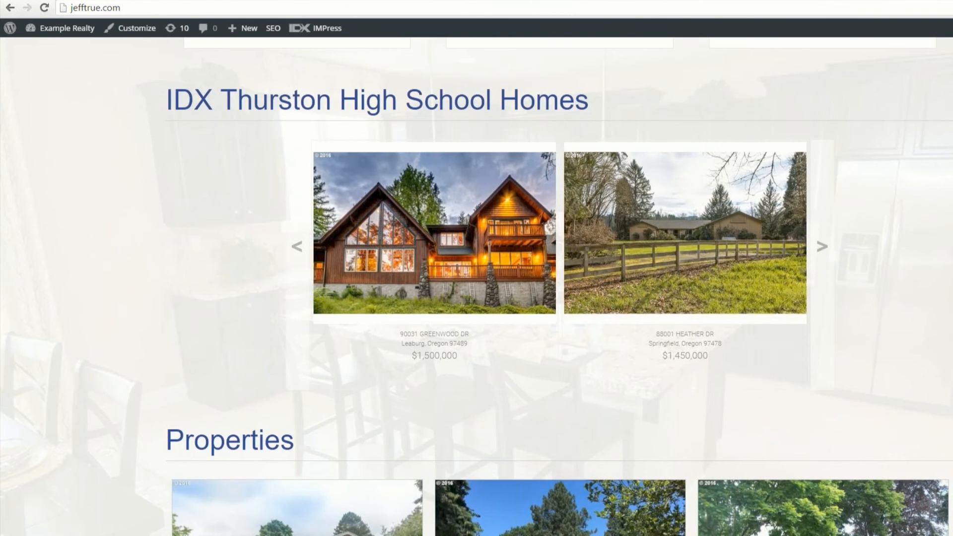
{"action": "key", "text": "F5"}
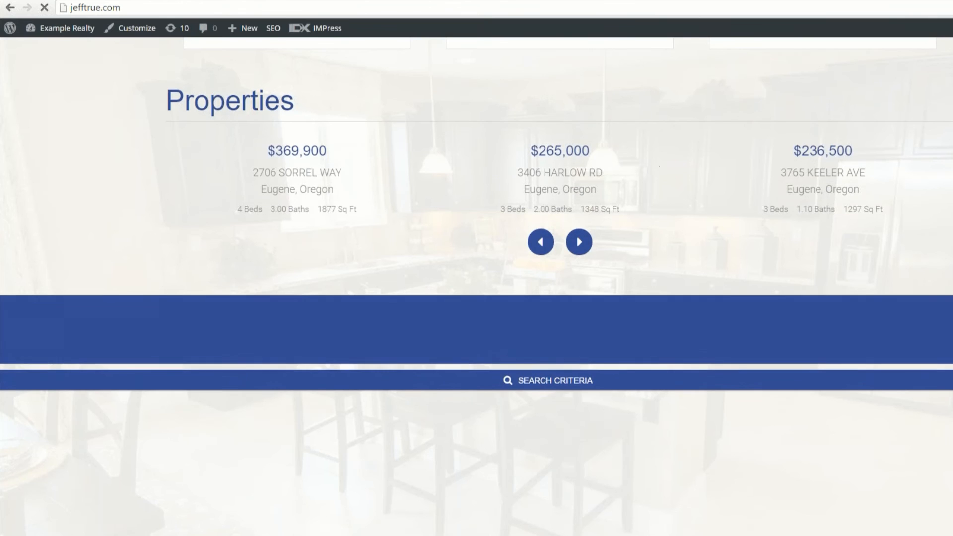
{"action": "scroll", "coordinate": [485, 382], "scroll_direction": "up", "scroll_amount": 3}
{"action": "mouse_move", "coordinate": [486, 328]}
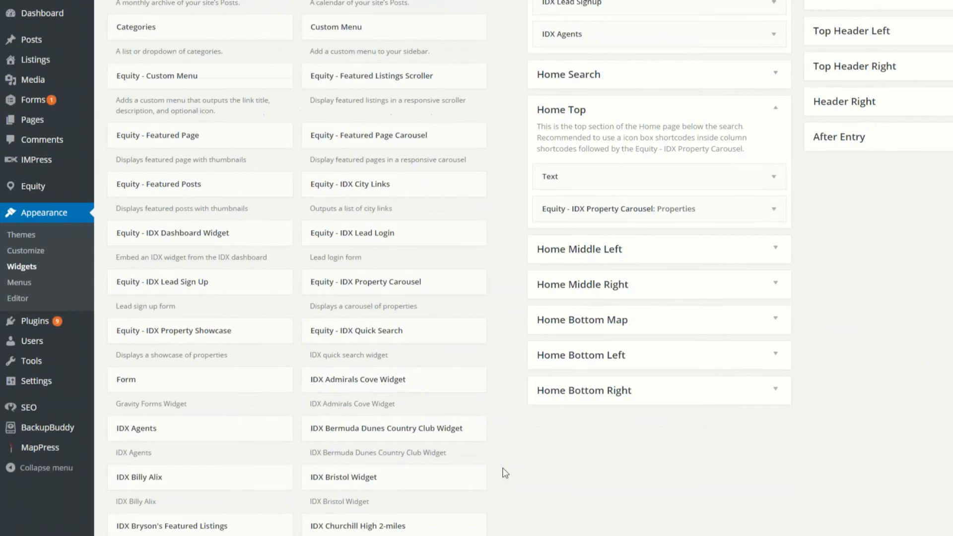
Step: Add the IDX Churchill High 2-miles widget to the Home Top area, between the Text and IDX Property Carousel widgets
{"action": "scroll", "coordinate": [489, 521], "scroll_direction": "down", "scroll_amount": 1}
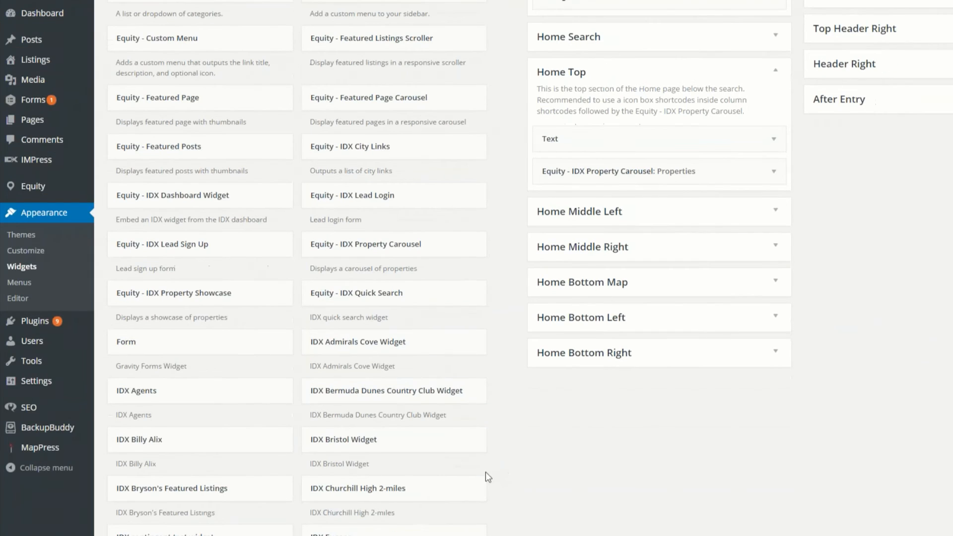
{"action": "left_click", "coordinate": [386, 496]}
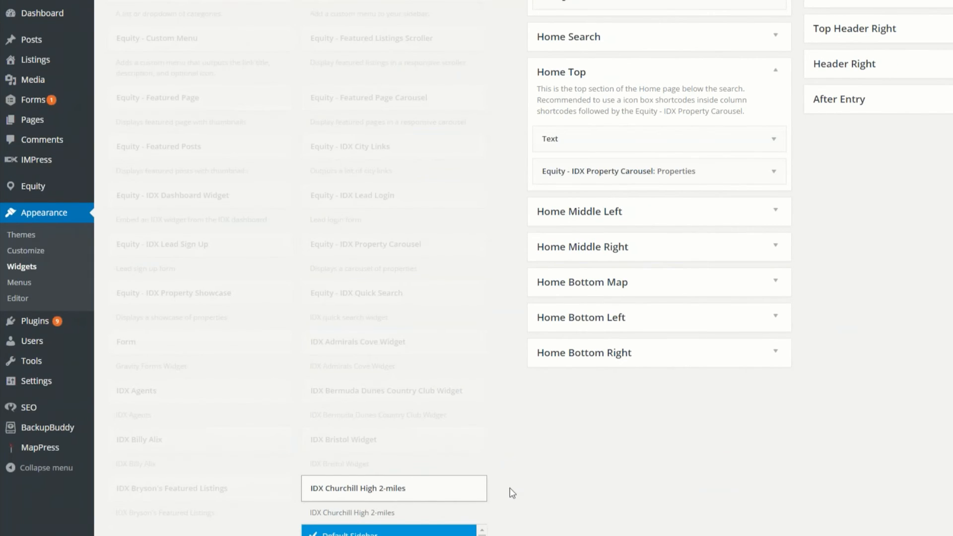
{"action": "scroll", "coordinate": [511, 487], "scroll_direction": "down", "scroll_amount": 2}
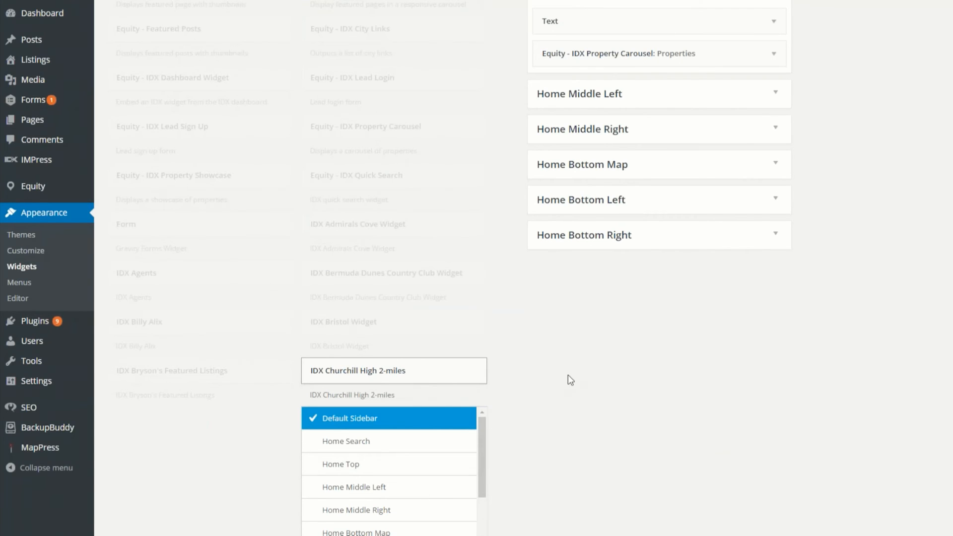
{"action": "left_click_drag", "start_coordinate": [394, 367], "coordinate": [508, 105]}
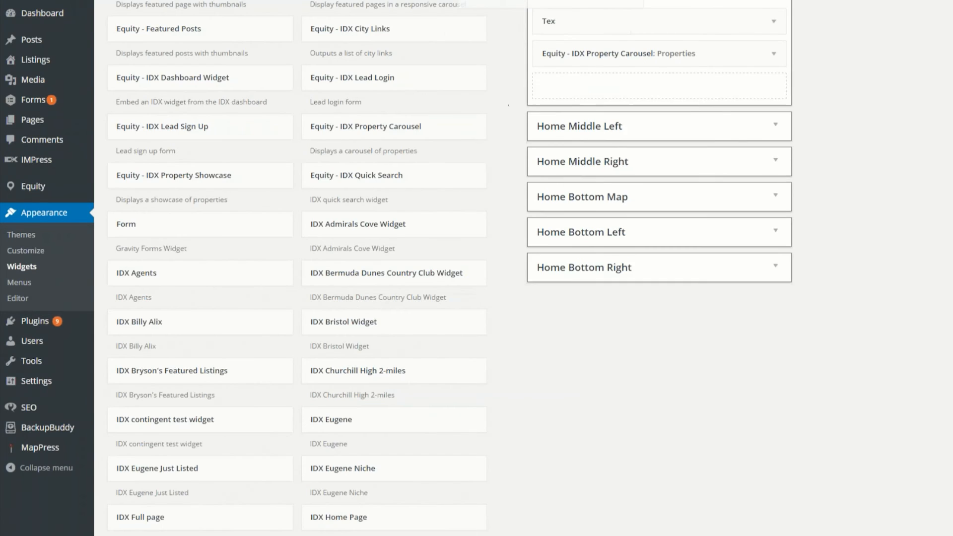
{"action": "left_click_drag", "start_coordinate": [541, 17], "coordinate": [631, 119]}
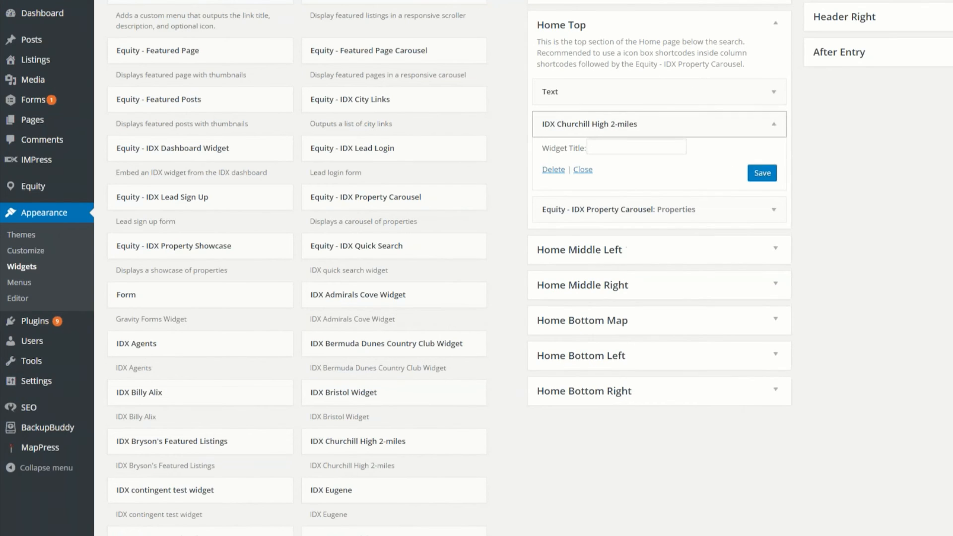
Step: Title the IDX Churchill High 2-miles widget "Churchill Homes" and save it
{"action": "left_click", "coordinate": [601, 149]}
{"action": "type", "text": "Churchill Homes"}
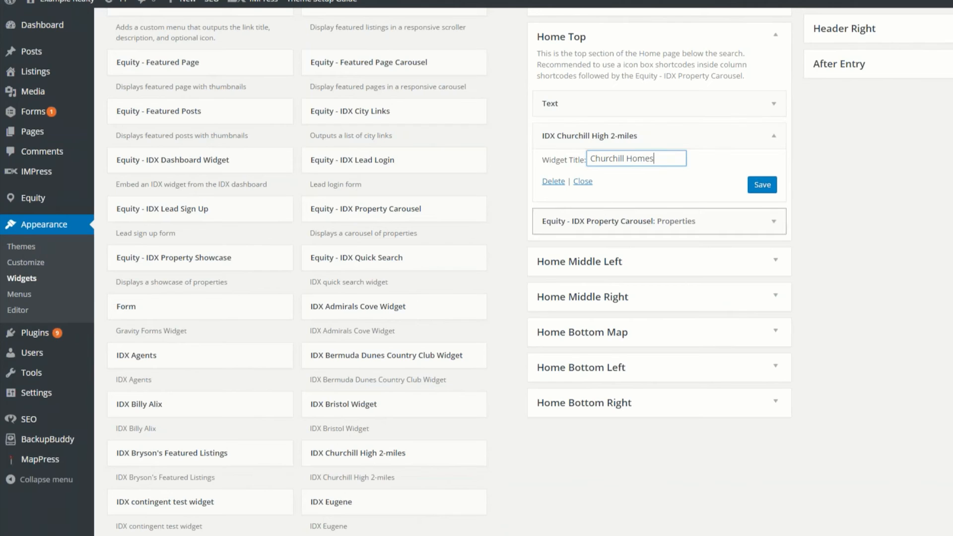
{"action": "left_click", "coordinate": [762, 185]}
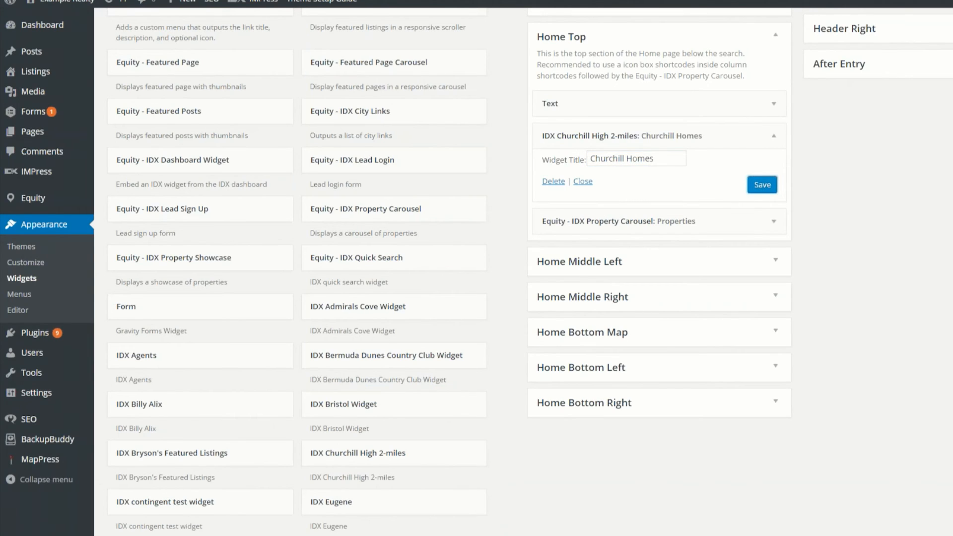
Step: Reload the site's home page and examine the listings shown in the Churchill Homes section
{"action": "left_click", "coordinate": [249, 1]}
{"action": "key", "text": "F5"}
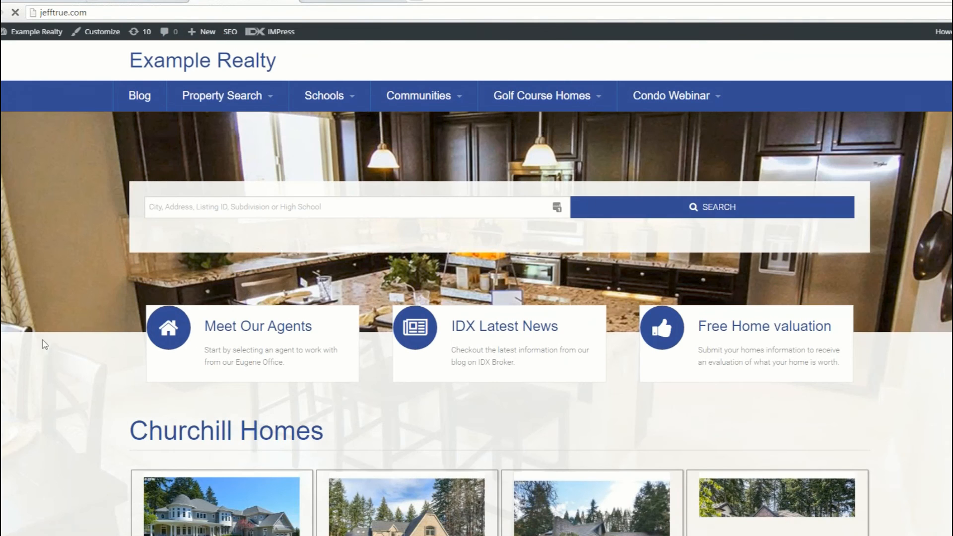
{"action": "scroll", "coordinate": [43, 344], "scroll_direction": "down", "scroll_amount": 8}
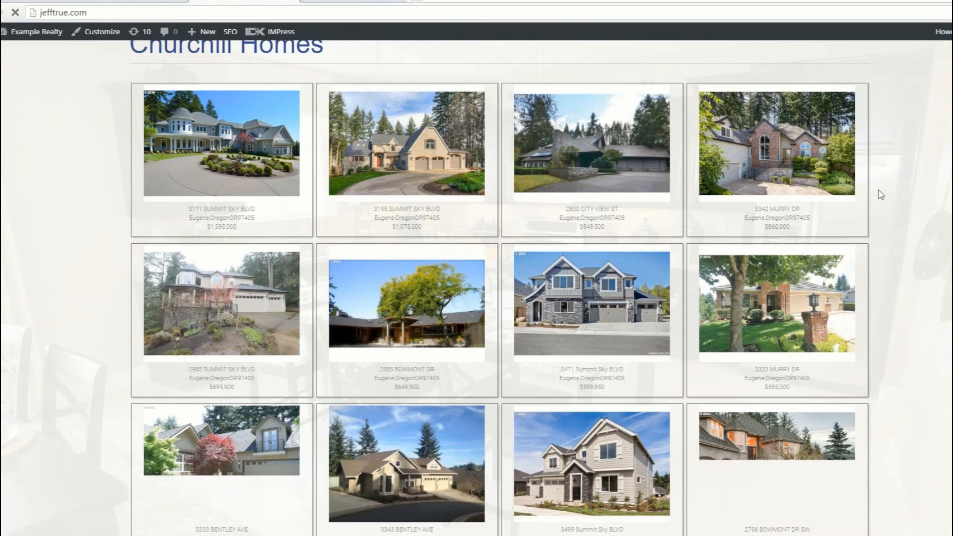
{"action": "scroll", "coordinate": [881, 194], "scroll_direction": "down", "scroll_amount": 3}
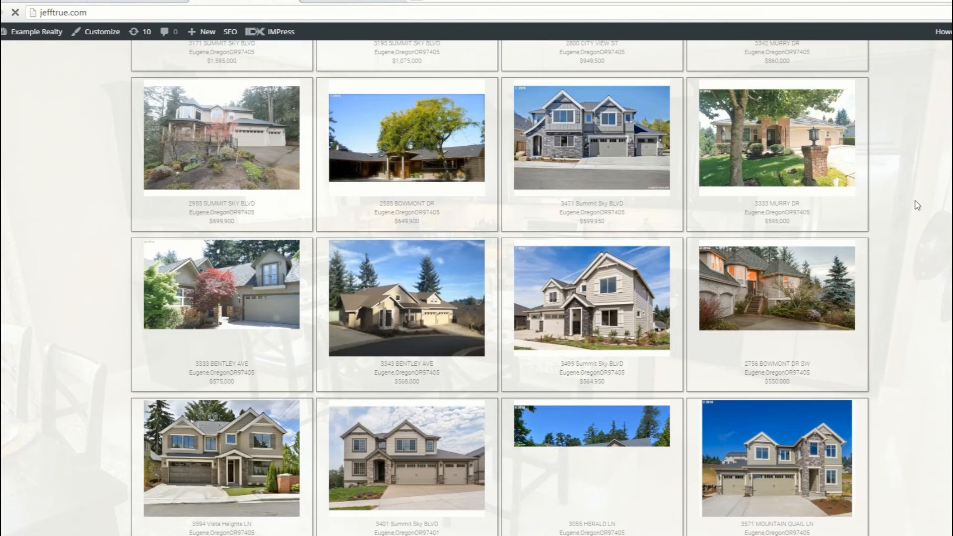
{"action": "scroll", "coordinate": [916, 206], "scroll_direction": "down", "scroll_amount": 3}
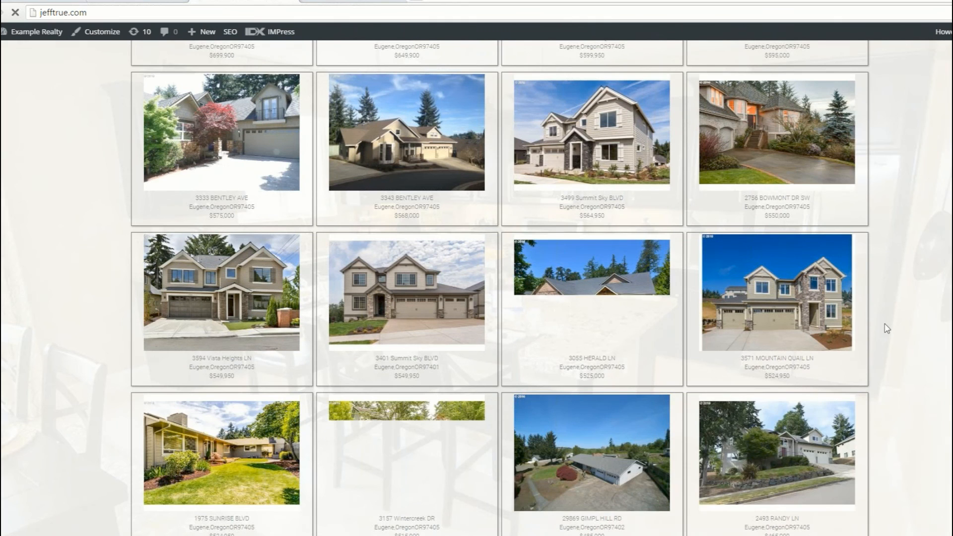
{"action": "scroll", "coordinate": [887, 328], "scroll_direction": "down", "scroll_amount": 6}
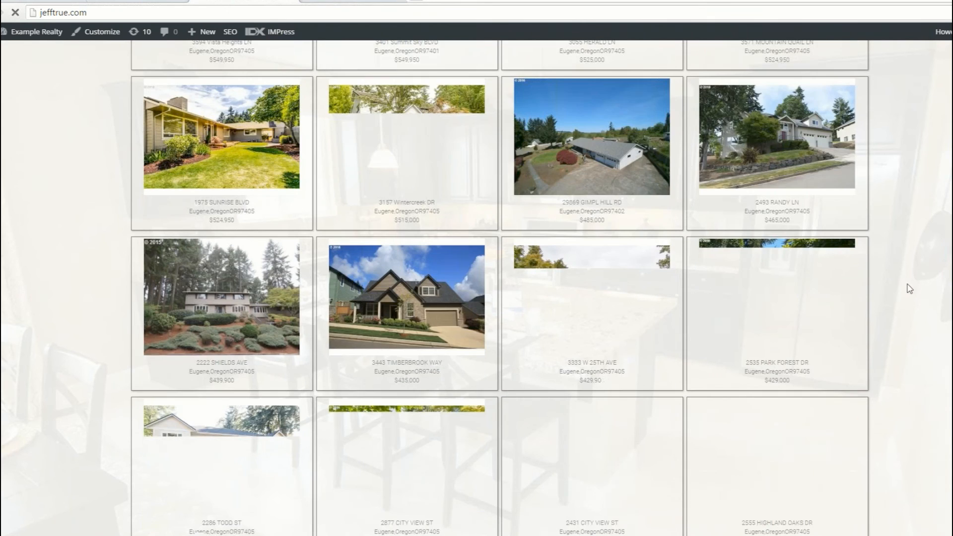
{"action": "scroll", "coordinate": [909, 289], "scroll_direction": "down", "scroll_amount": 7}
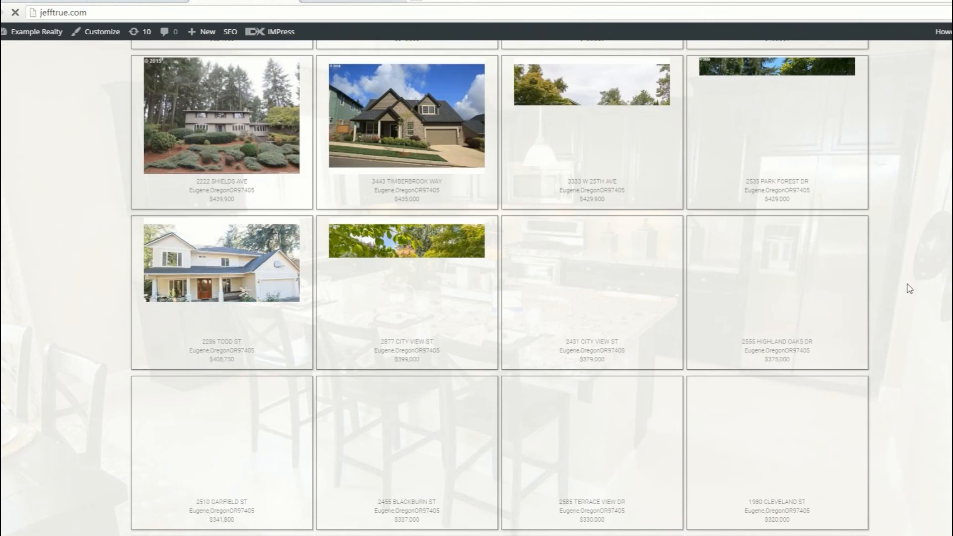
{"action": "scroll", "coordinate": [908, 290], "scroll_direction": "down", "scroll_amount": 7}
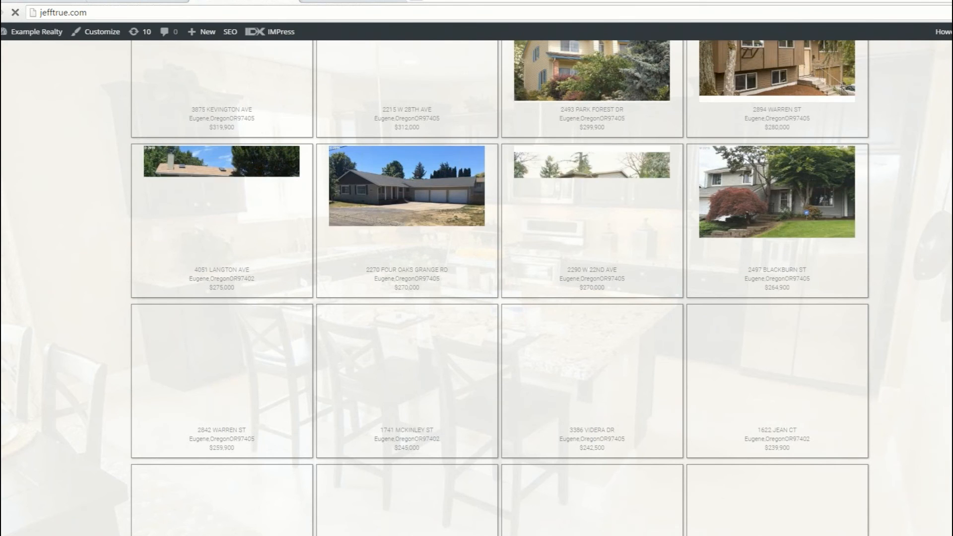
{"action": "scroll", "coordinate": [476, 268], "scroll_direction": "down", "scroll_amount": 10}
{"action": "scroll", "coordinate": [477, 268], "scroll_direction": "down", "scroll_amount": 1}
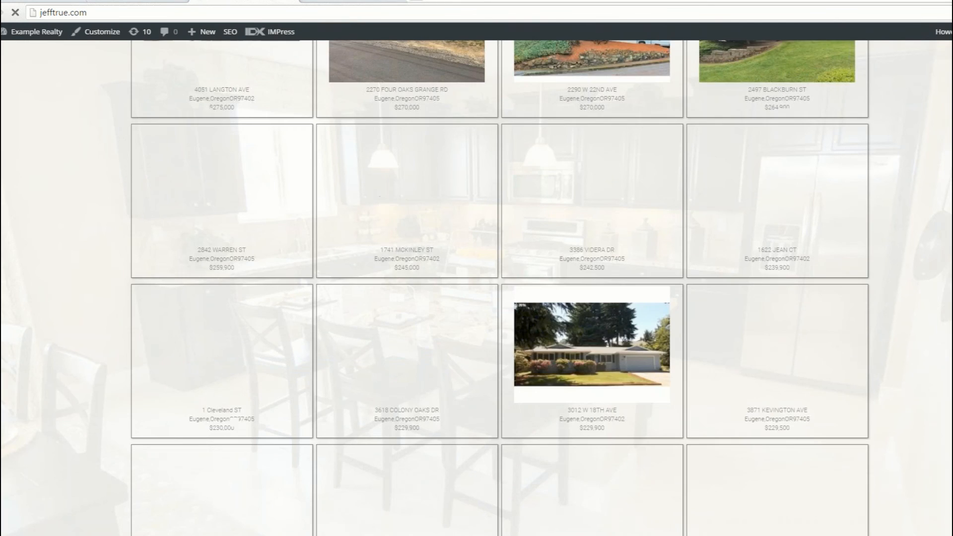
{"action": "scroll", "coordinate": [476, 268], "scroll_direction": "up", "scroll_amount": 20}
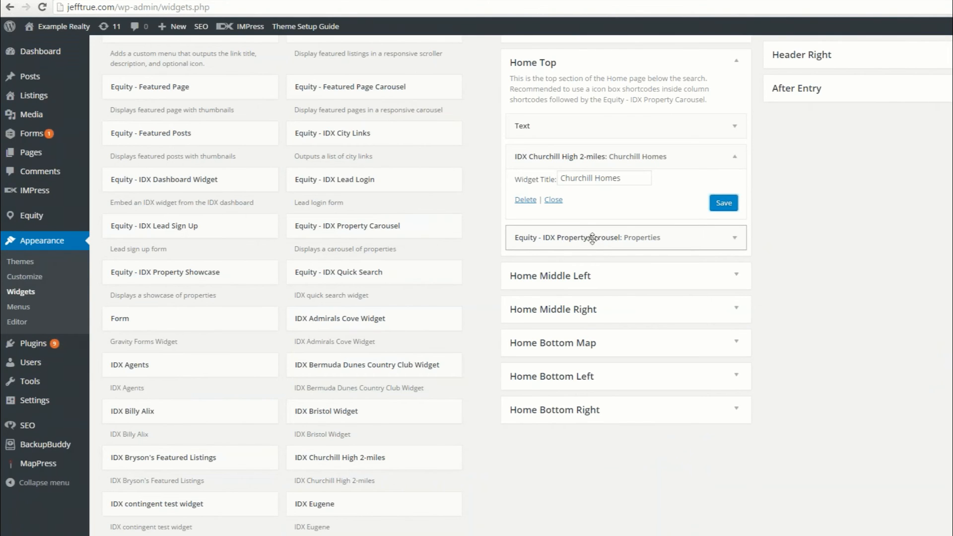
Step: Place the IDX Property Carousel above the Churchill widget in Home Top, retitle it "Featured Properties" and save it
{"action": "left_click_drag", "start_coordinate": [538, 240], "coordinate": [538, 153]}
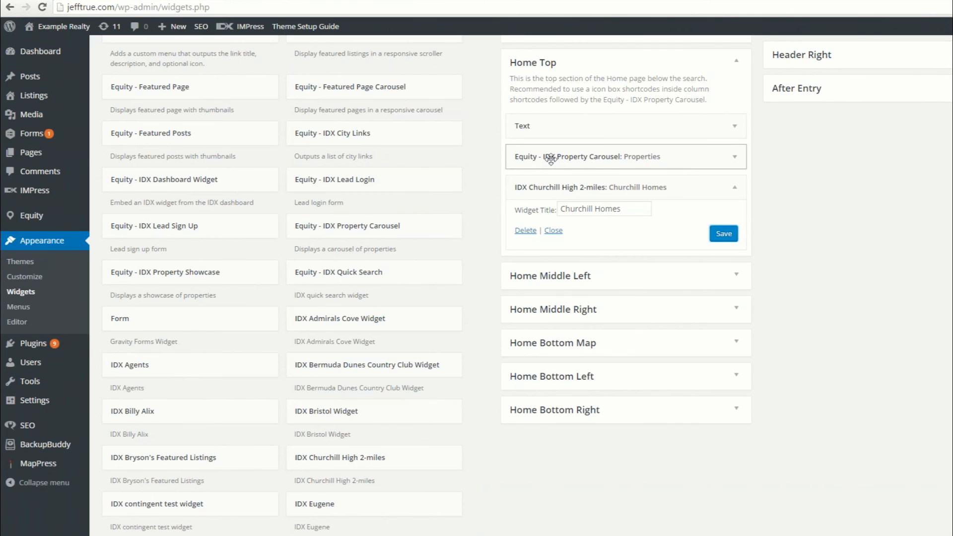
{"action": "left_click", "coordinate": [734, 156]}
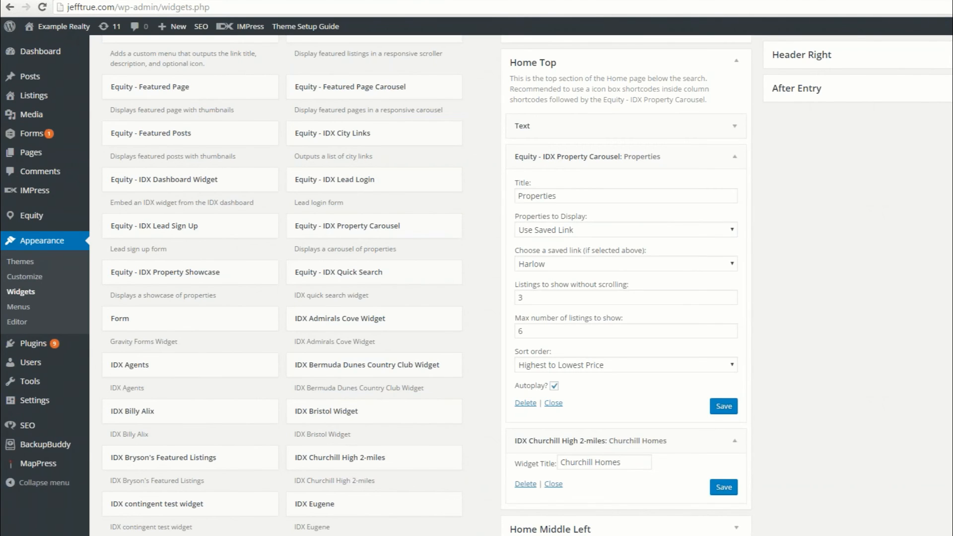
{"action": "left_click", "coordinate": [519, 196]}
{"action": "type", "text": "Featured"}
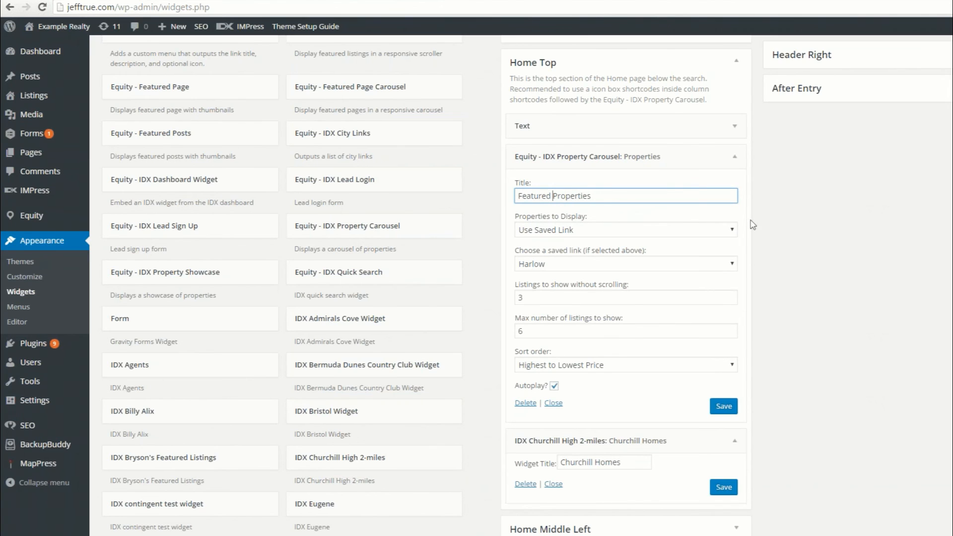
{"action": "left_click", "coordinate": [752, 352]}
{"action": "left_click", "coordinate": [724, 406]}
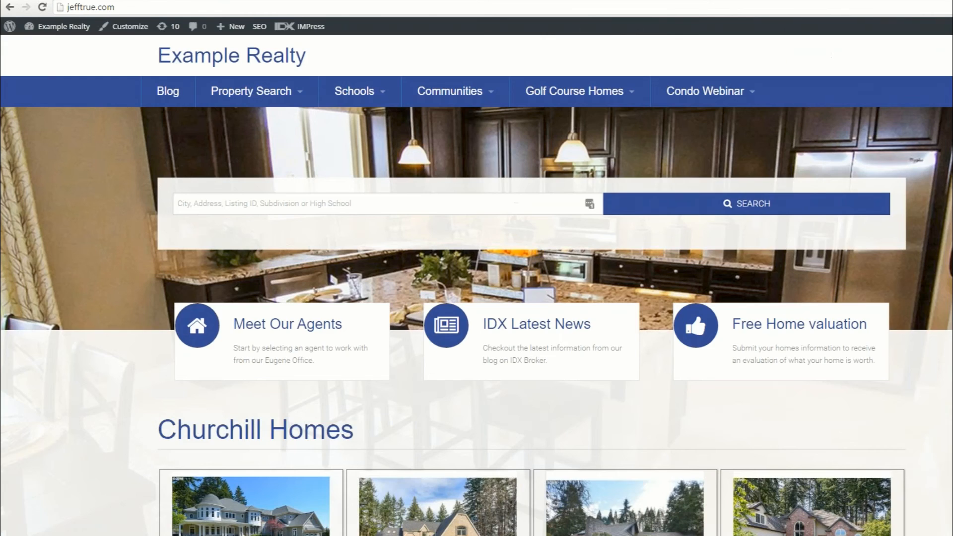
Step: Reload the home page and check the order of the Featured Properties and Churchill Homes sections
{"action": "key", "text": "F5"}
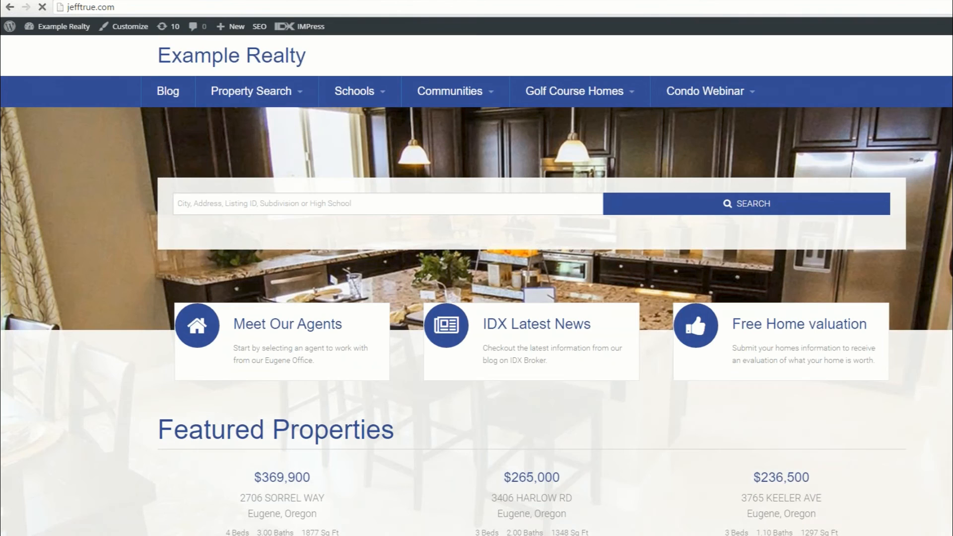
{"action": "scroll", "coordinate": [949, 467], "scroll_direction": "down", "scroll_amount": 5}
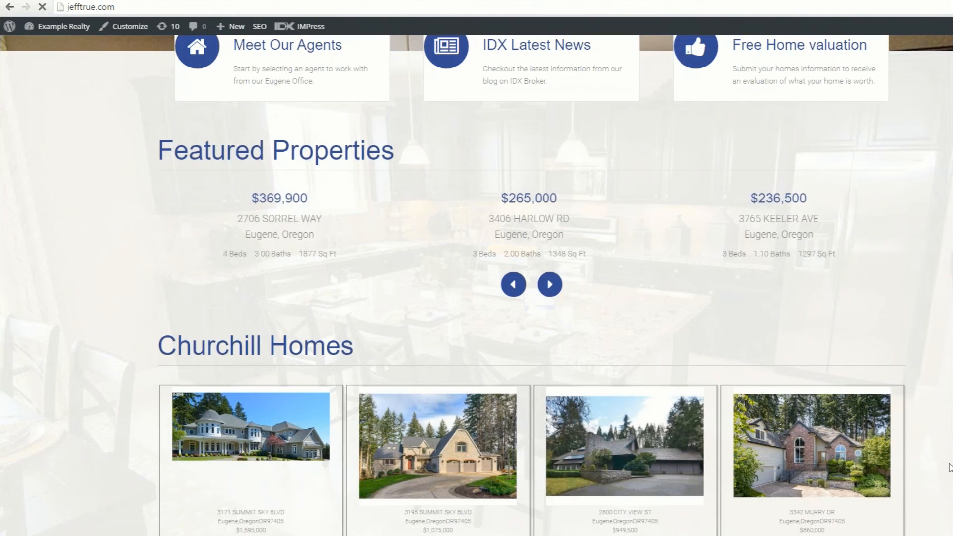
{"action": "scroll", "coordinate": [949, 466], "scroll_direction": "up", "scroll_amount": 5}
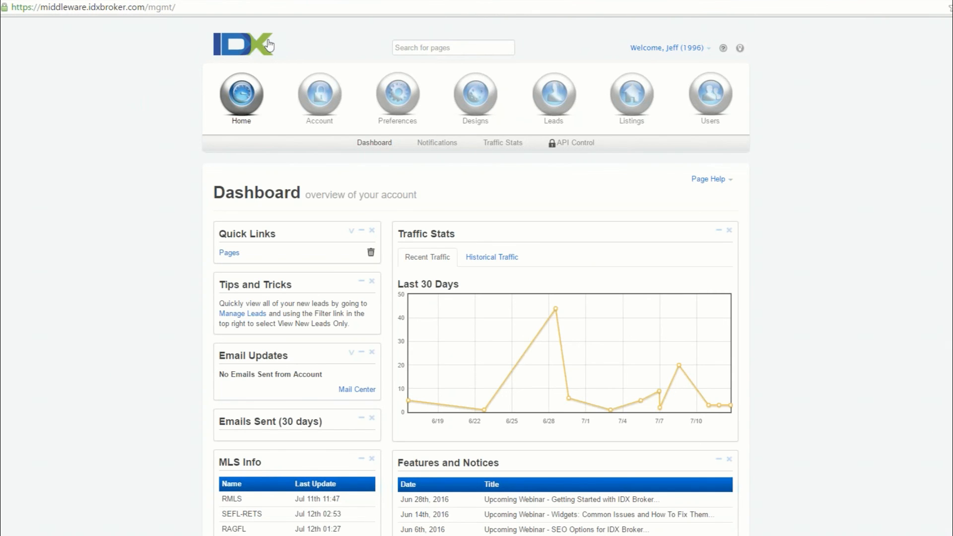
Step: In the IDX Broker dashboard, open the Advanced Search page's field settings for the RMLS Residential property type
{"action": "mouse_move", "coordinate": [476, 94]}
{"action": "left_click", "coordinate": [350, 143]}
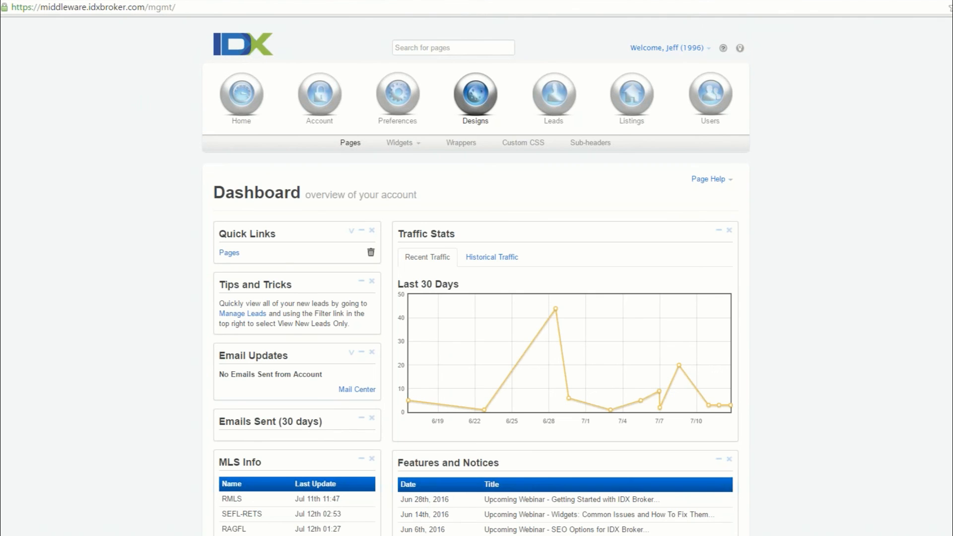
{"action": "scroll", "coordinate": [151, 217], "scroll_direction": "down", "scroll_amount": 2}
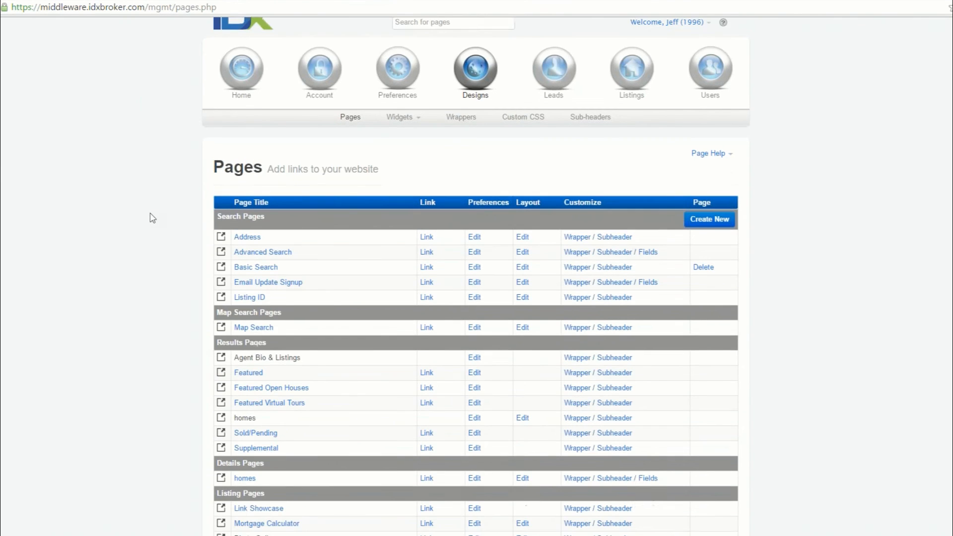
{"action": "scroll", "coordinate": [522, 165], "scroll_direction": "up", "scroll_amount": 2}
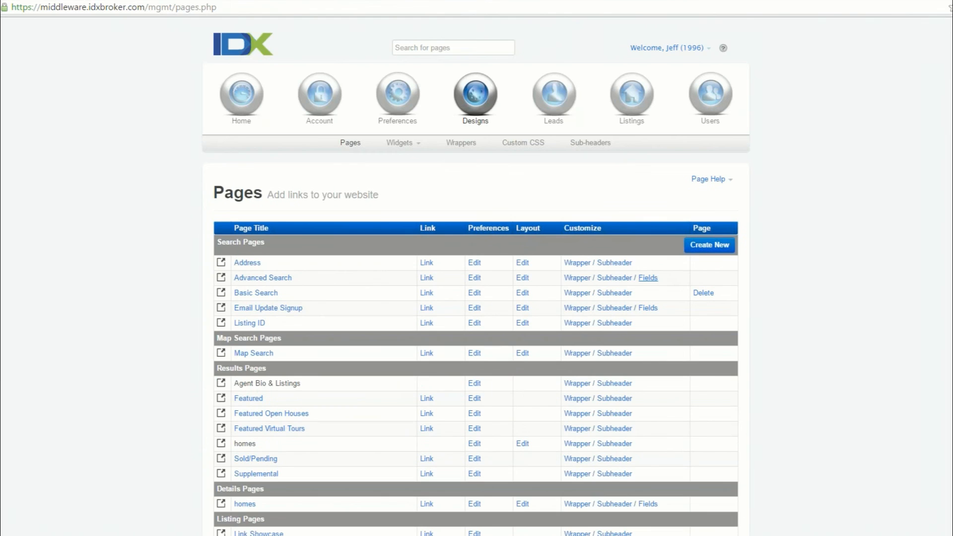
{"action": "left_click", "coordinate": [647, 277]}
{"action": "left_click", "coordinate": [408, 285]}
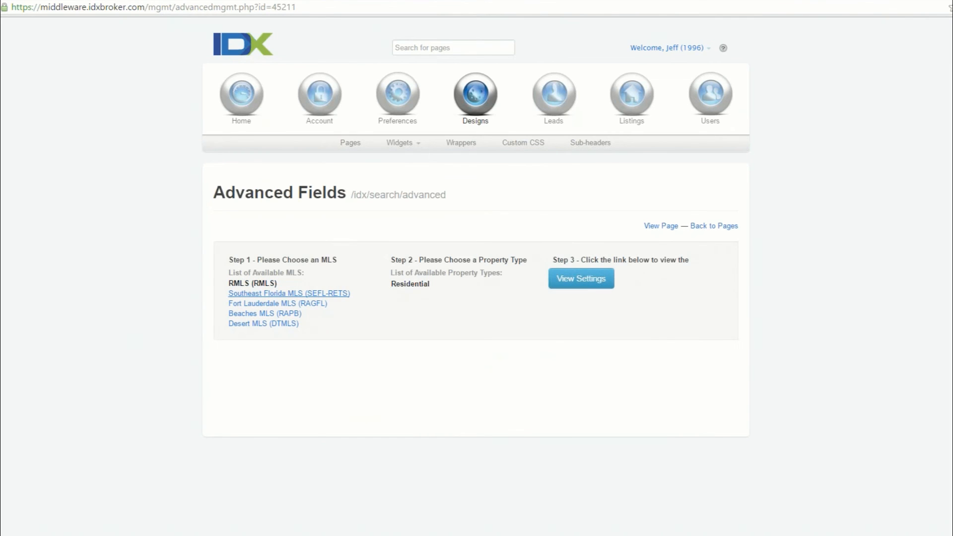
{"action": "left_click", "coordinate": [588, 280]}
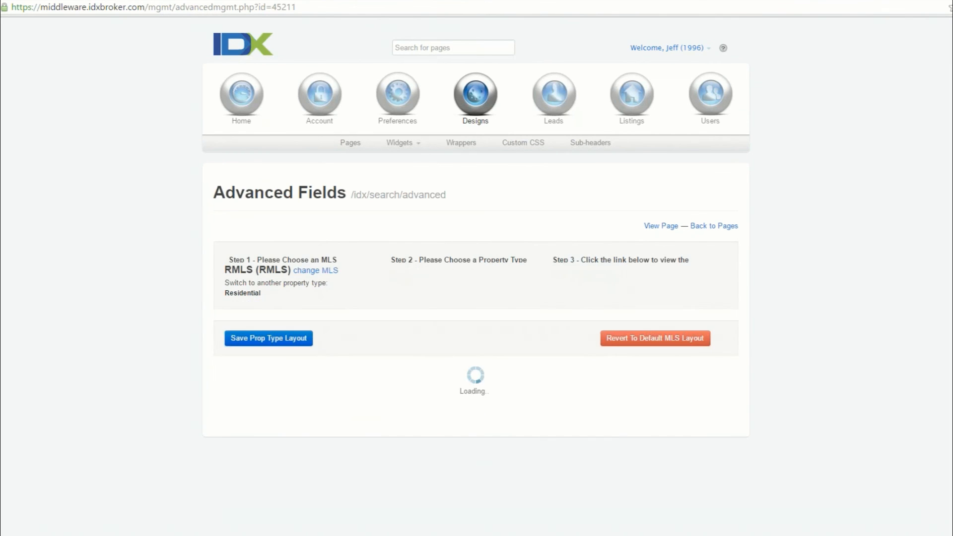
Step: Try adding the Status field to the RMLS Residential advanced search layout and repositioning it among the search fields
{"action": "scroll", "coordinate": [153, 288], "scroll_direction": "down", "scroll_amount": 1}
{"action": "scroll", "coordinate": [153, 288], "scroll_direction": "down", "scroll_amount": 5}
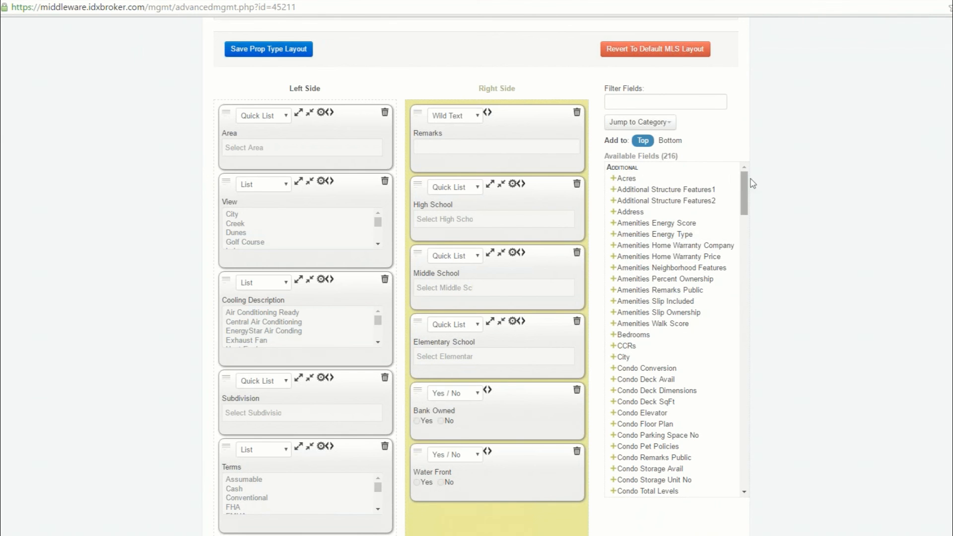
{"action": "left_click_drag", "start_coordinate": [745, 186], "coordinate": [741, 316]}
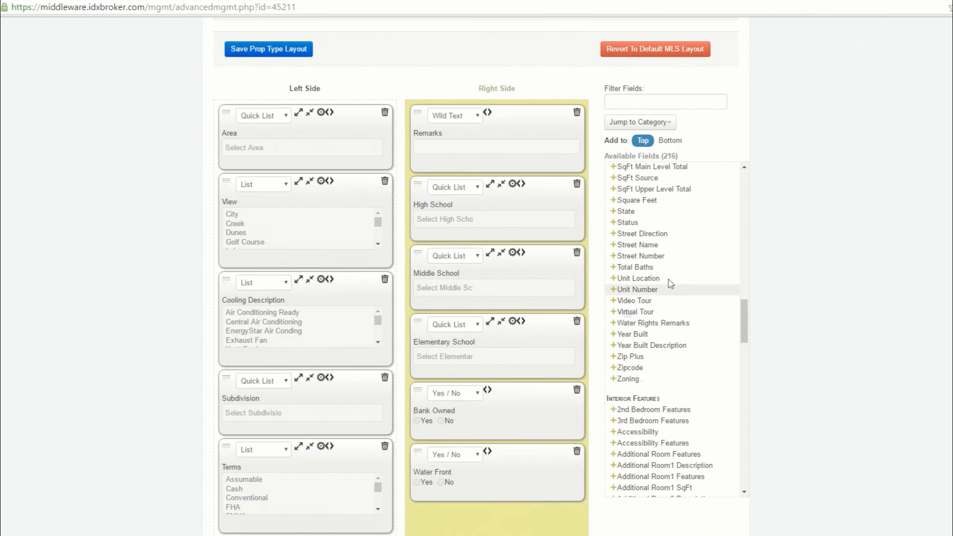
{"action": "left_click", "coordinate": [614, 223]}
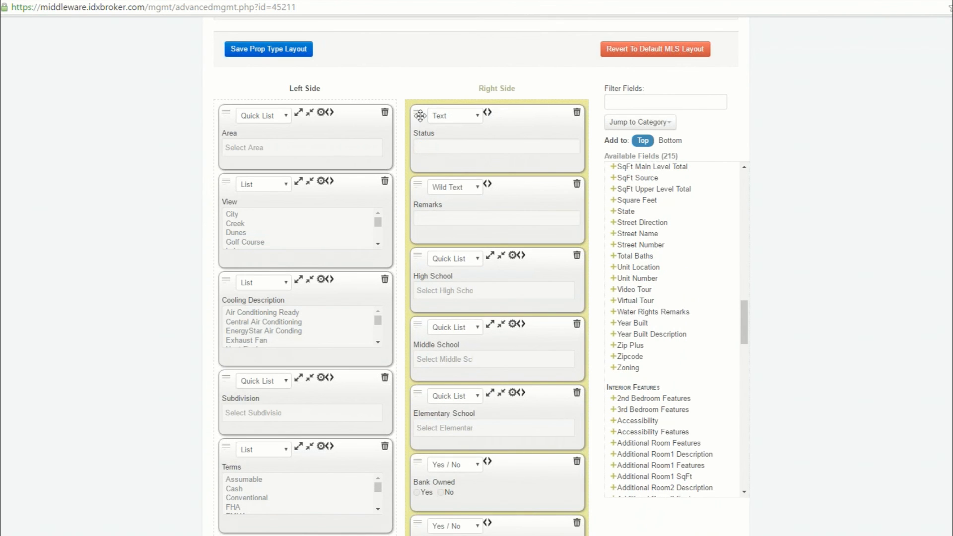
{"action": "left_click_drag", "start_coordinate": [418, 114], "coordinate": [425, 138]}
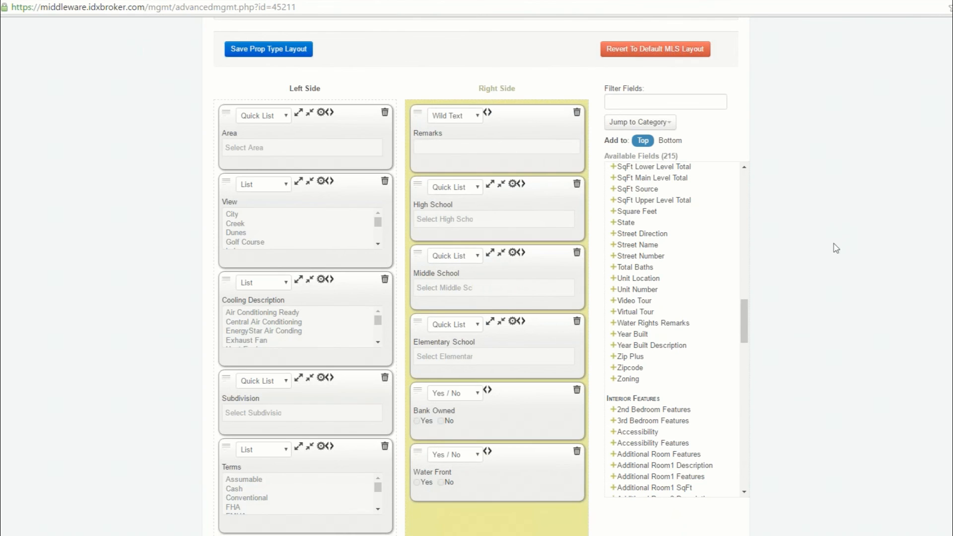
{"action": "scroll", "coordinate": [836, 248], "scroll_direction": "up", "scroll_amount": 5}
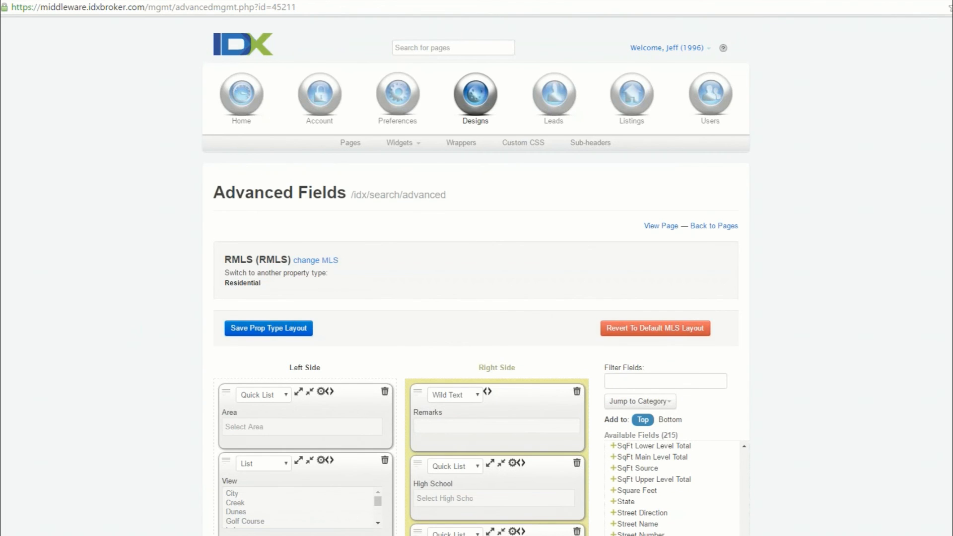
Step: Switch to the WordPress admin, open the IMPress Omnibar settings and review the available City List options
{"action": "left_click", "coordinate": [240, 41]}
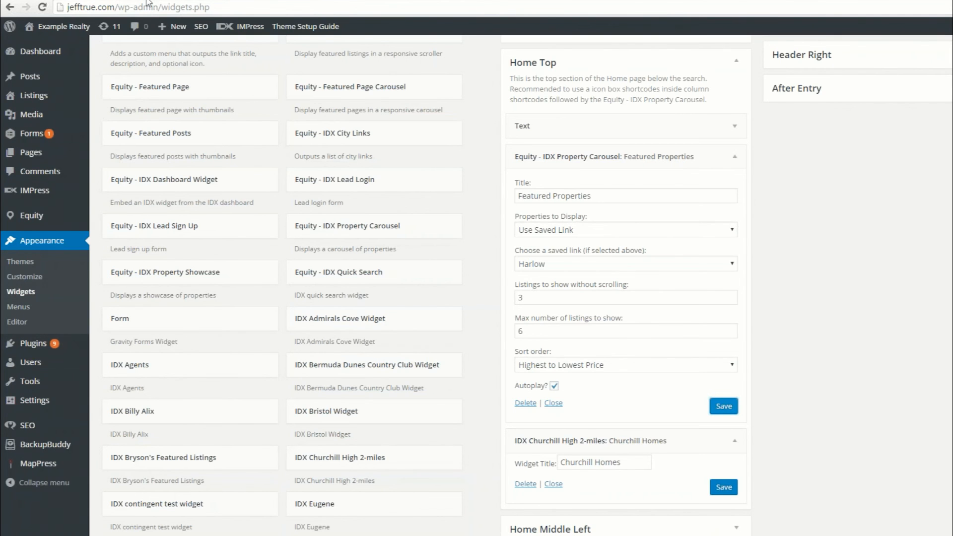
{"action": "mouse_move", "coordinate": [35, 199]}
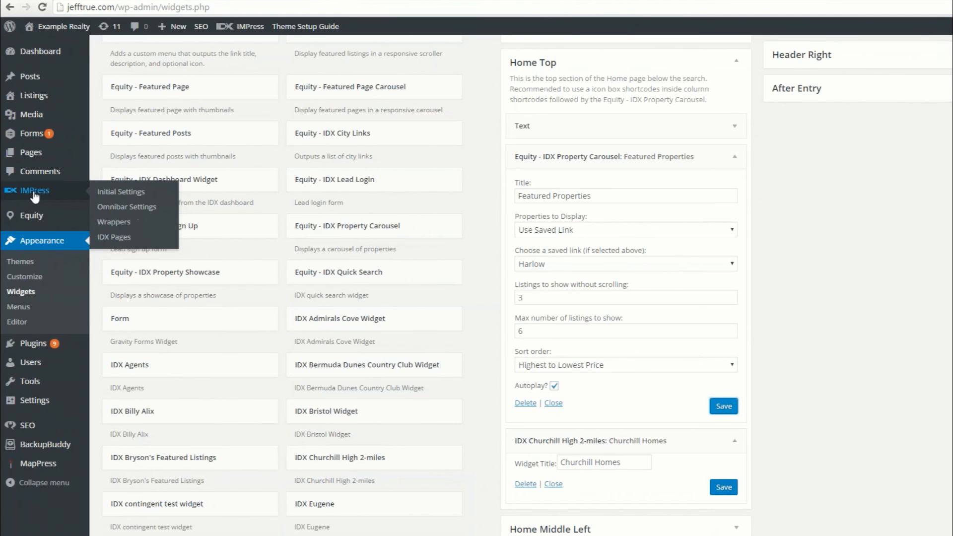
{"action": "left_click", "coordinate": [120, 207]}
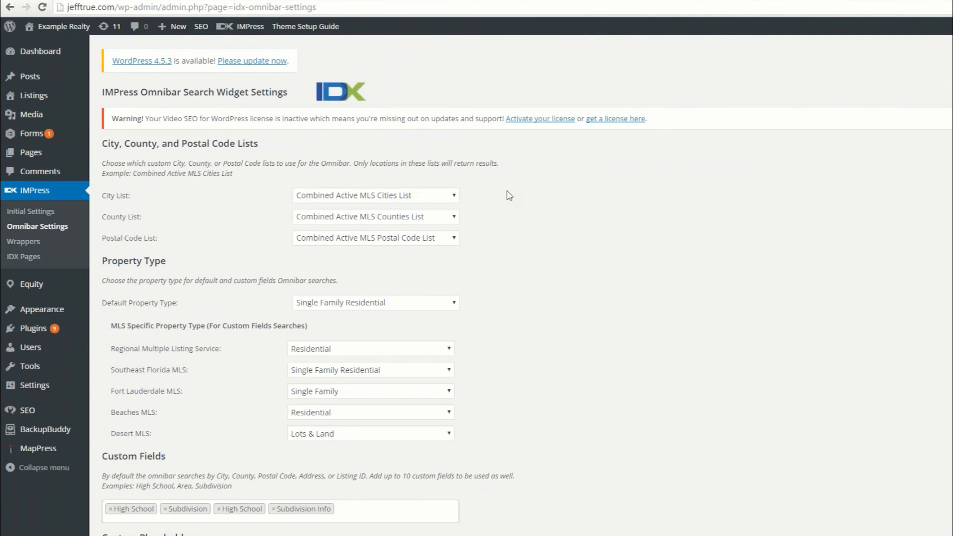
{"action": "left_click", "coordinate": [454, 196]}
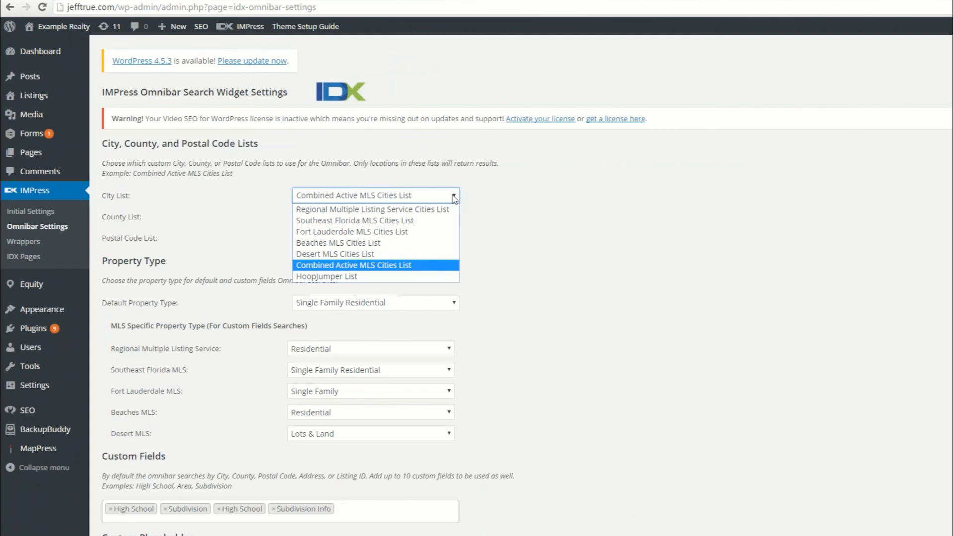
{"action": "left_click", "coordinate": [567, 273]}
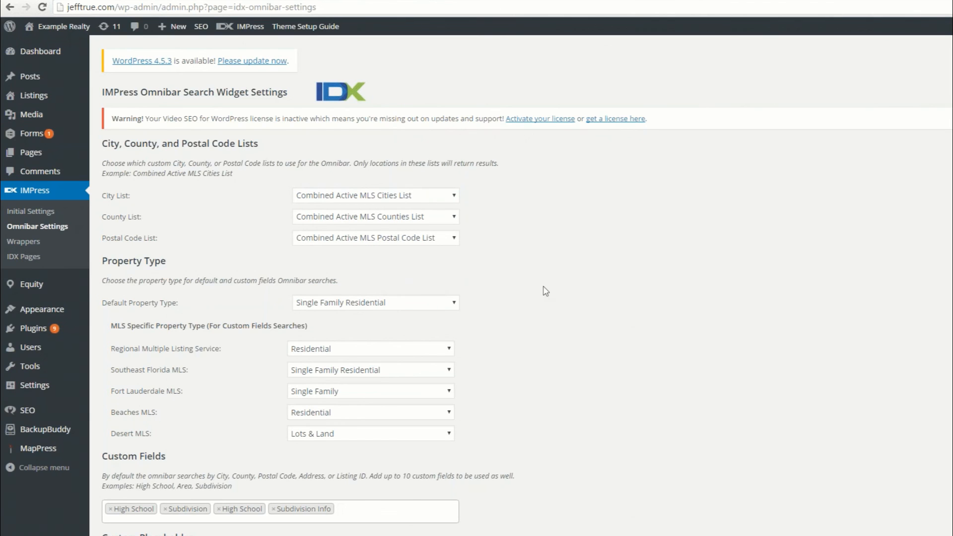
Step: Set the Southeast Florida MLS property type for custom field searches to Condo/Coop/Villa/Townhouse
{"action": "scroll", "coordinate": [550, 281], "scroll_direction": "down", "scroll_amount": 1}
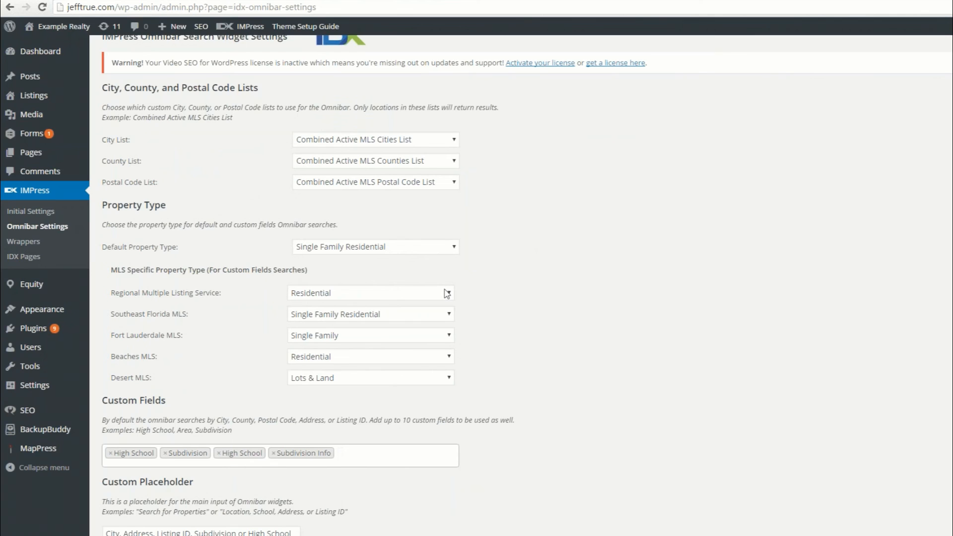
{"action": "left_click", "coordinate": [449, 316]}
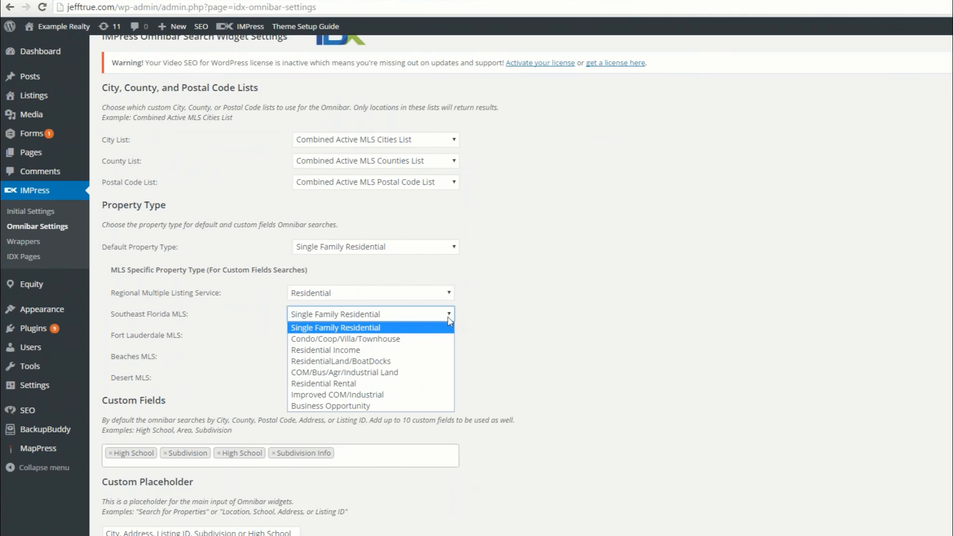
{"action": "left_click", "coordinate": [412, 340]}
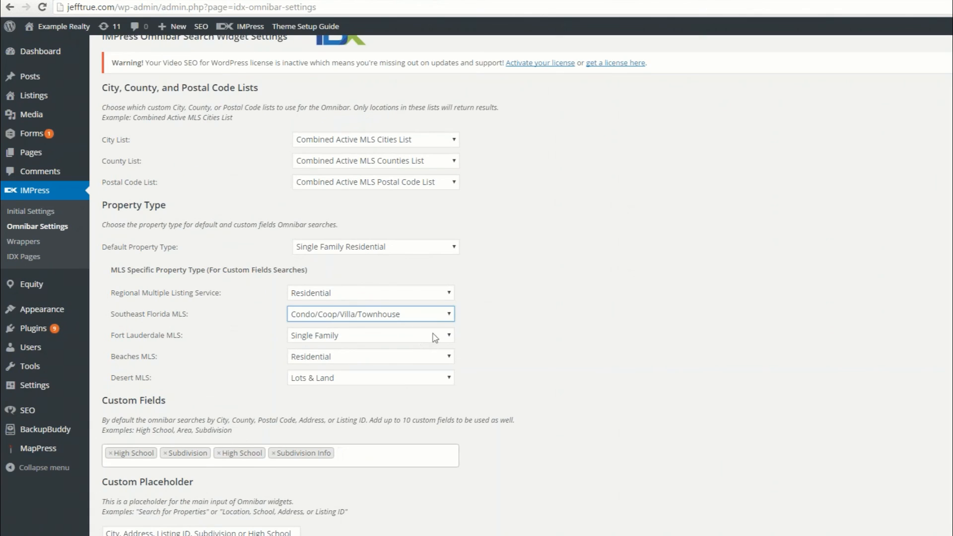
{"action": "left_click", "coordinate": [648, 327]}
Step: Remove both High School entries from the Omnibar custom fields
{"action": "scroll", "coordinate": [247, 450], "scroll_direction": "down", "scroll_amount": 1}
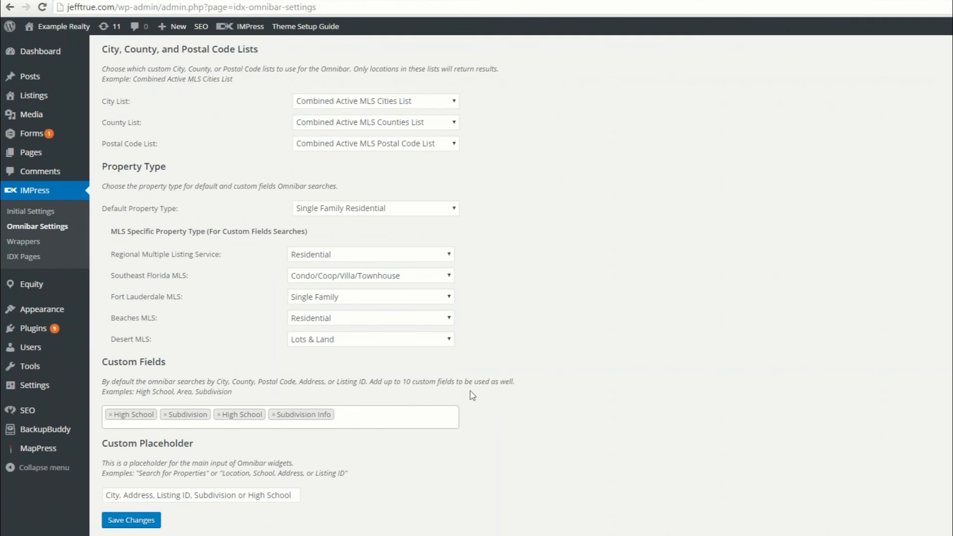
{"action": "left_click", "coordinate": [219, 422]}
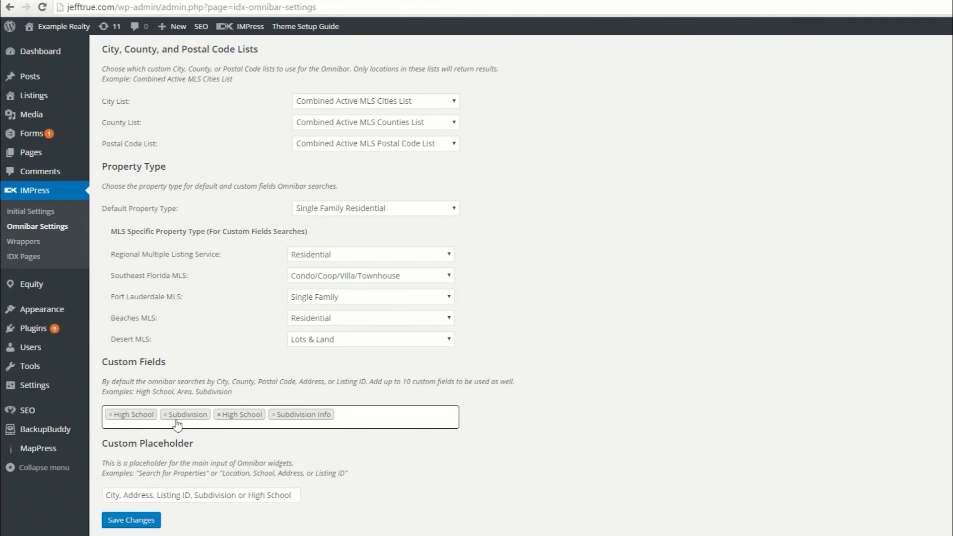
{"action": "left_click", "coordinate": [110, 415]}
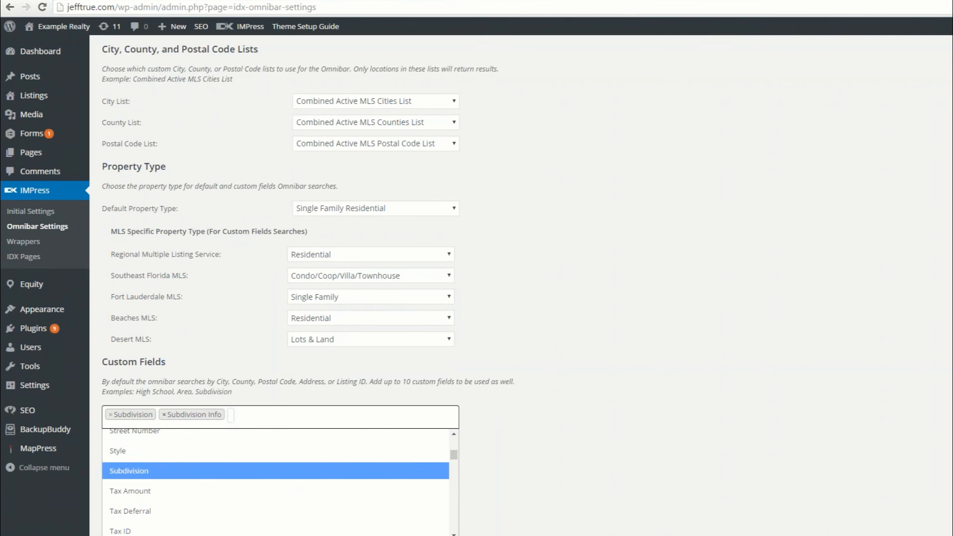
{"action": "left_click", "coordinate": [658, 395]}
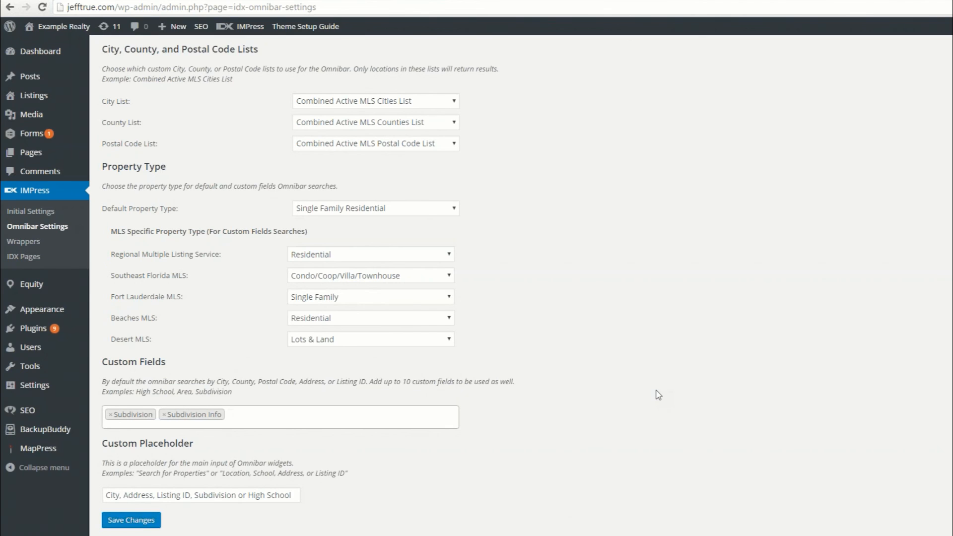
Step: Add the Regional Multiple Listing Service High School and the Southeast Florida MLS Senior High School to the Omnibar custom fields
{"action": "left_click", "coordinate": [259, 420]}
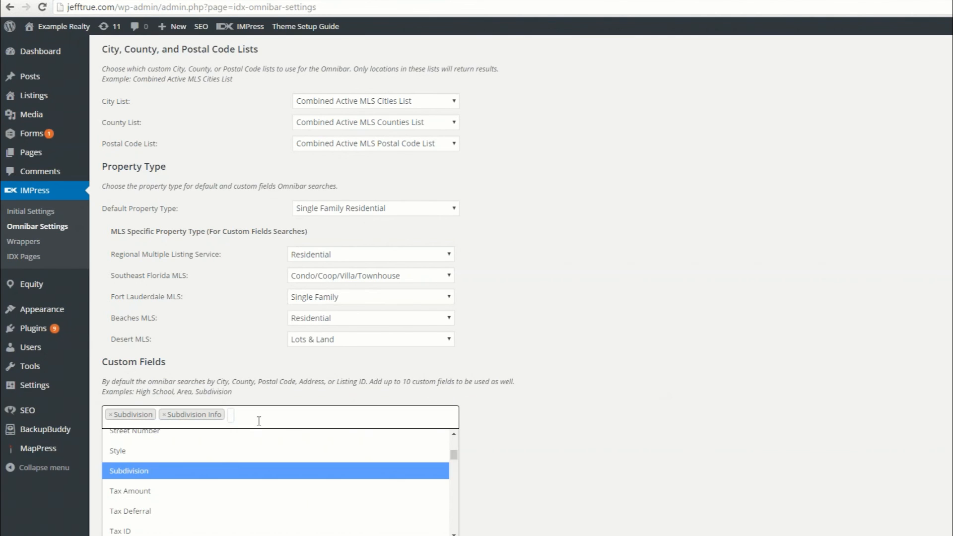
{"action": "type", "text": "high"}
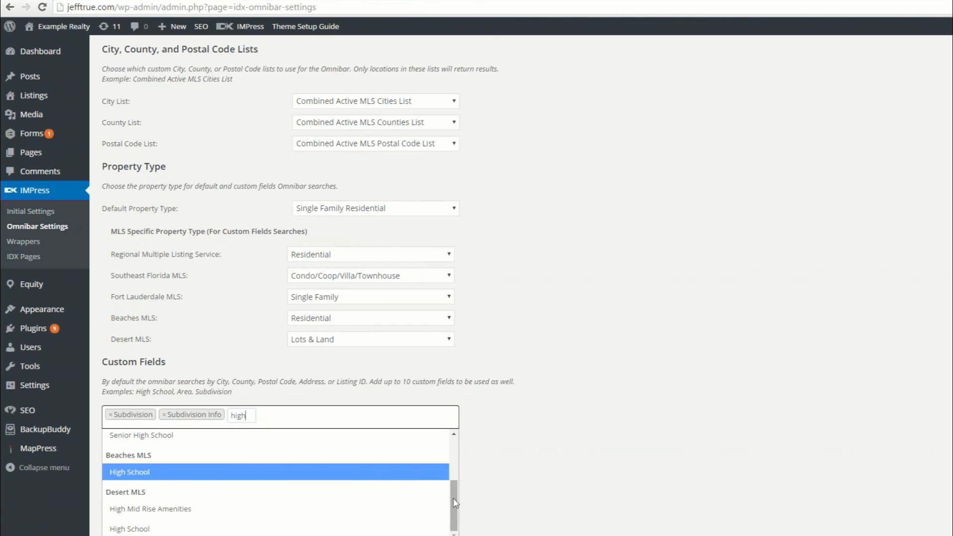
{"action": "left_click_drag", "start_coordinate": [453, 492], "coordinate": [456, 450]}
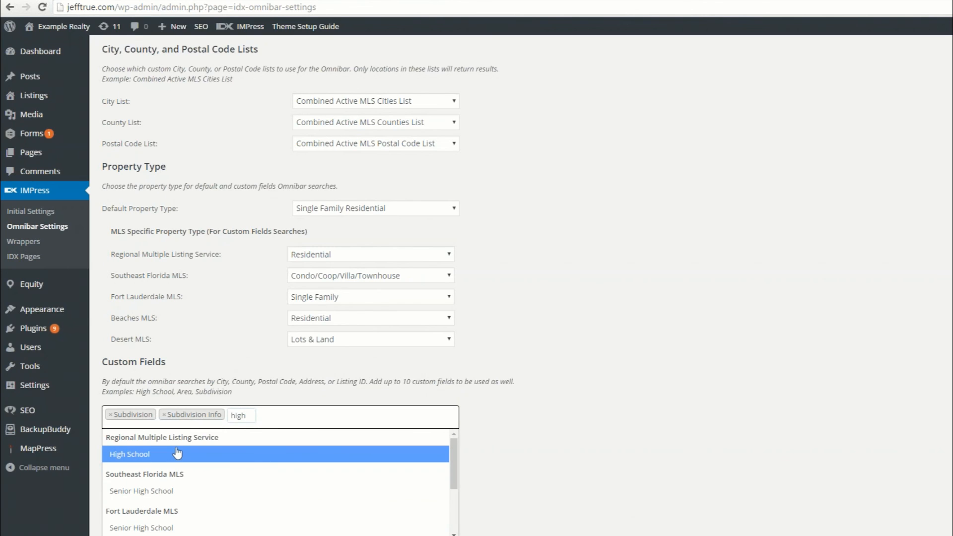
{"action": "left_click", "coordinate": [124, 457]}
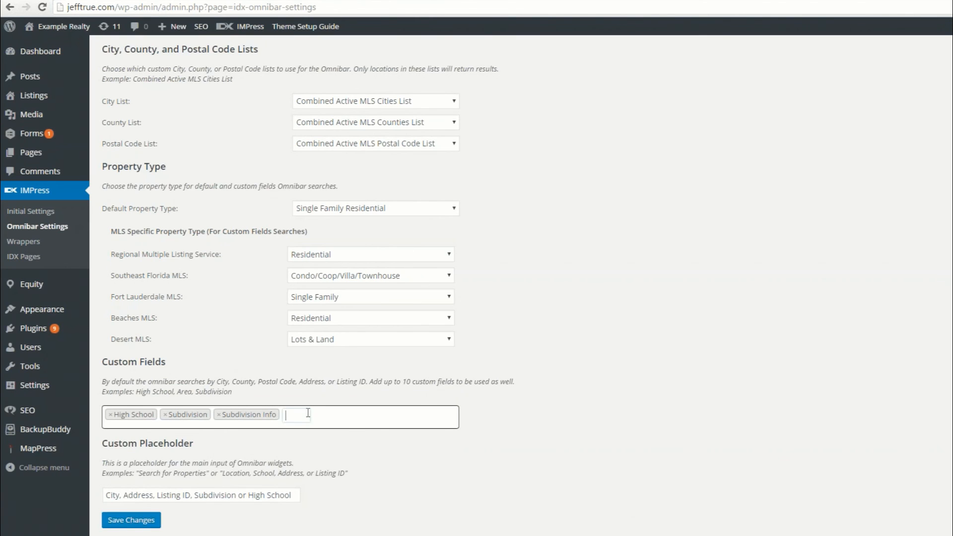
{"action": "type", "text": "high"}
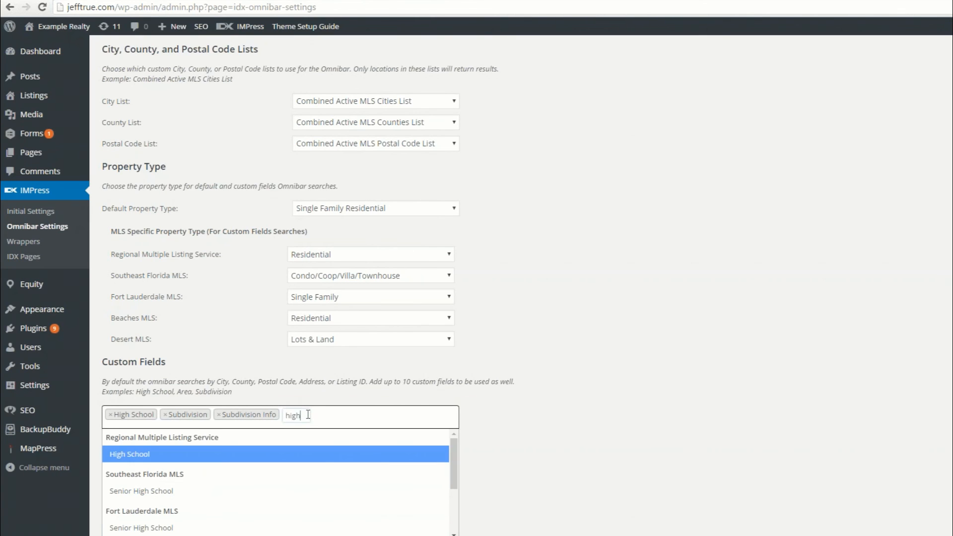
{"action": "key", "text": "Down"}
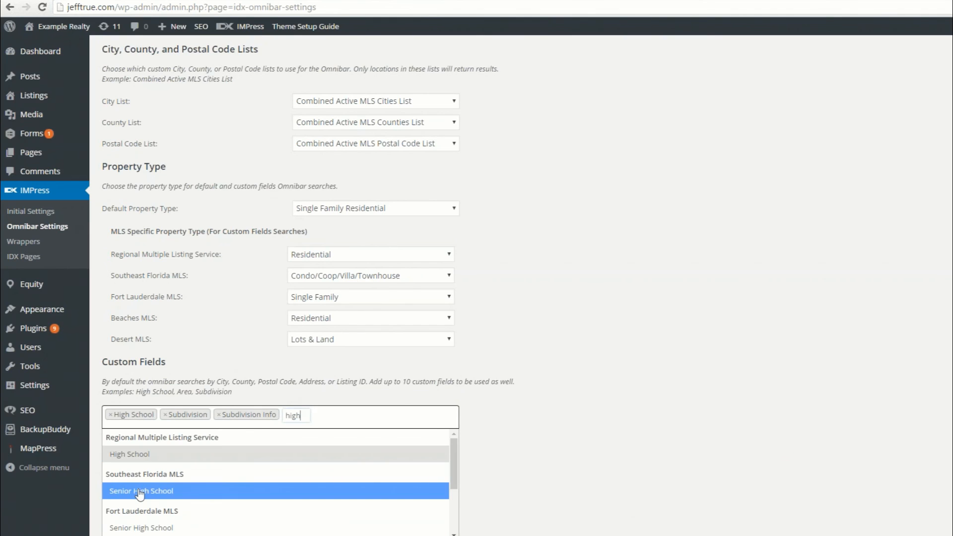
{"action": "key", "text": "Return"}
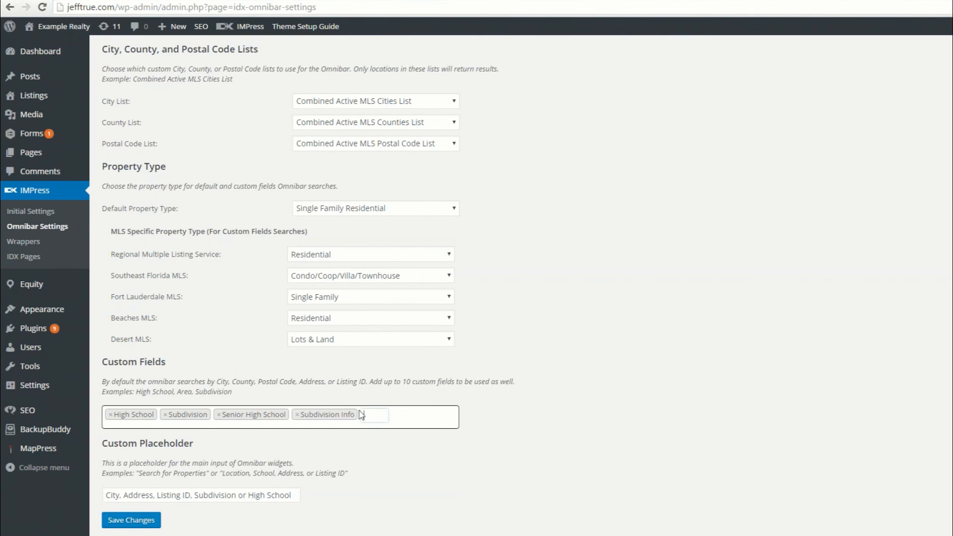
Step: Add the Beaches MLS High School and the Regional Multiple Listing Service Middle School to the Omnibar custom fields
{"action": "type", "text": "high"}
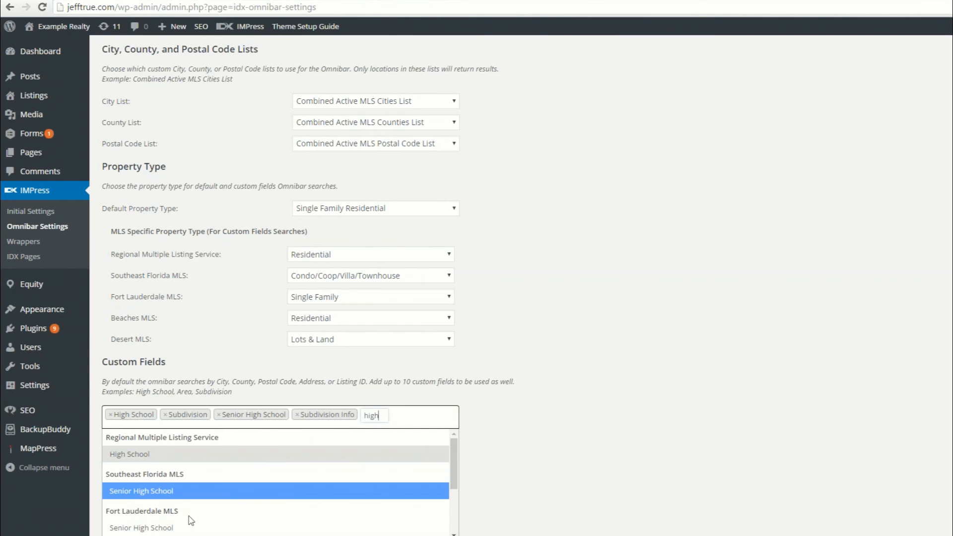
{"action": "scroll", "coordinate": [455, 525], "scroll_direction": "down", "scroll_amount": 2}
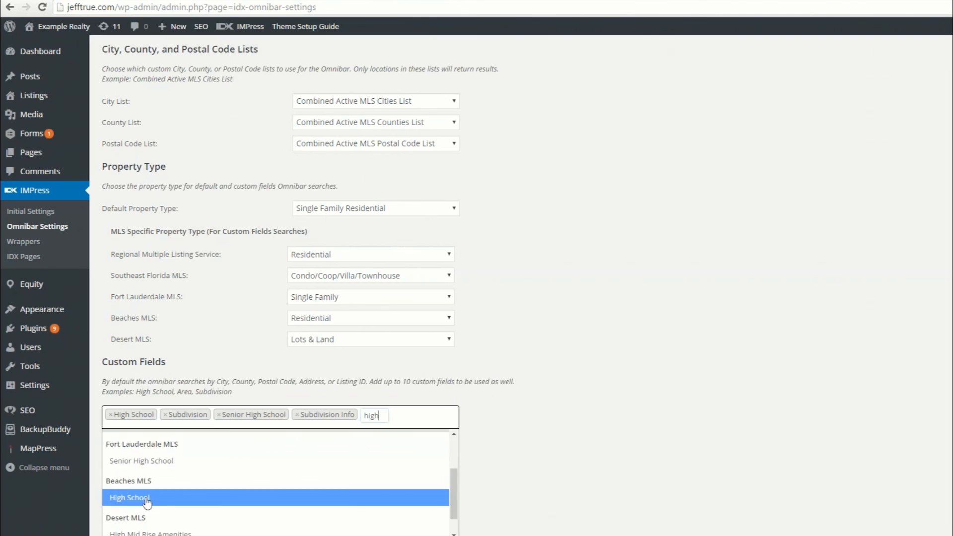
{"action": "left_click", "coordinate": [146, 501]}
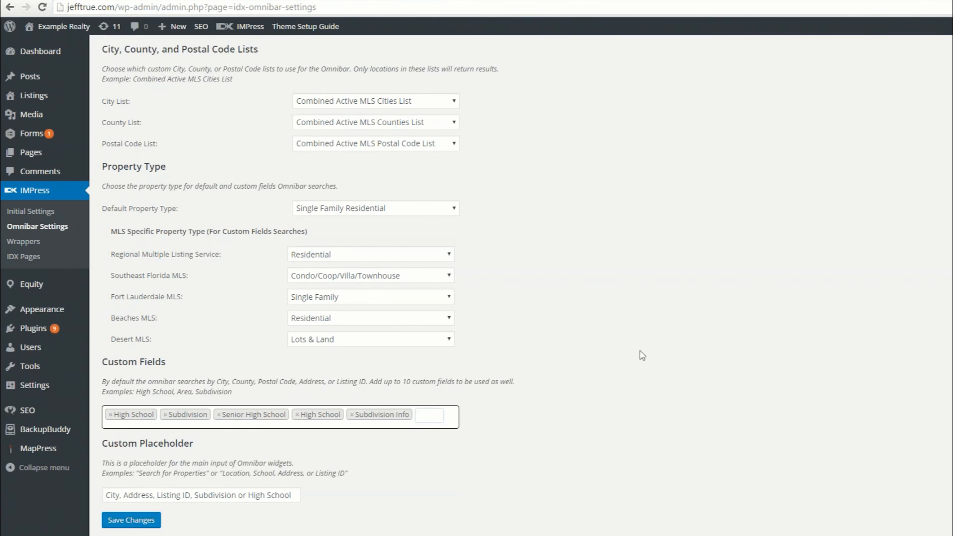
{"action": "type", "text": "middle"}
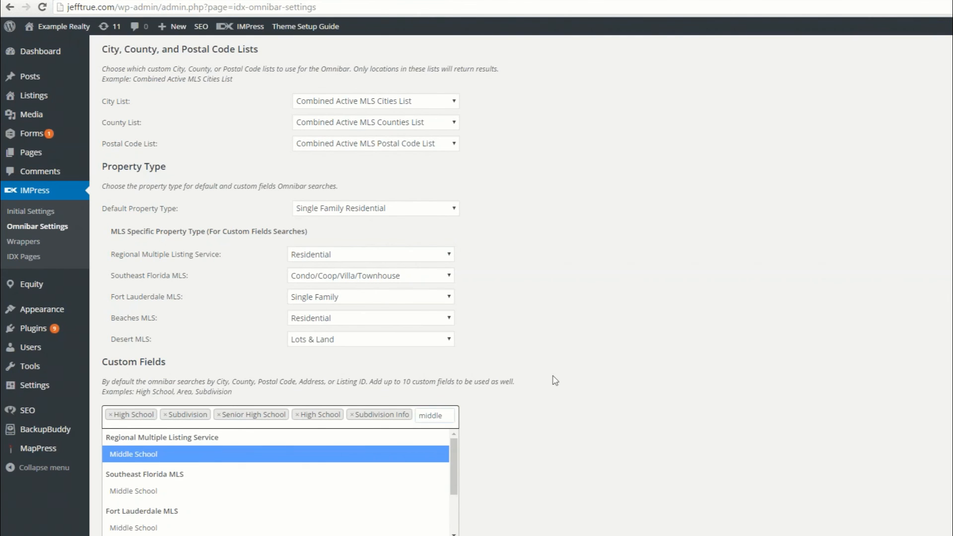
{"action": "left_click", "coordinate": [159, 449]}
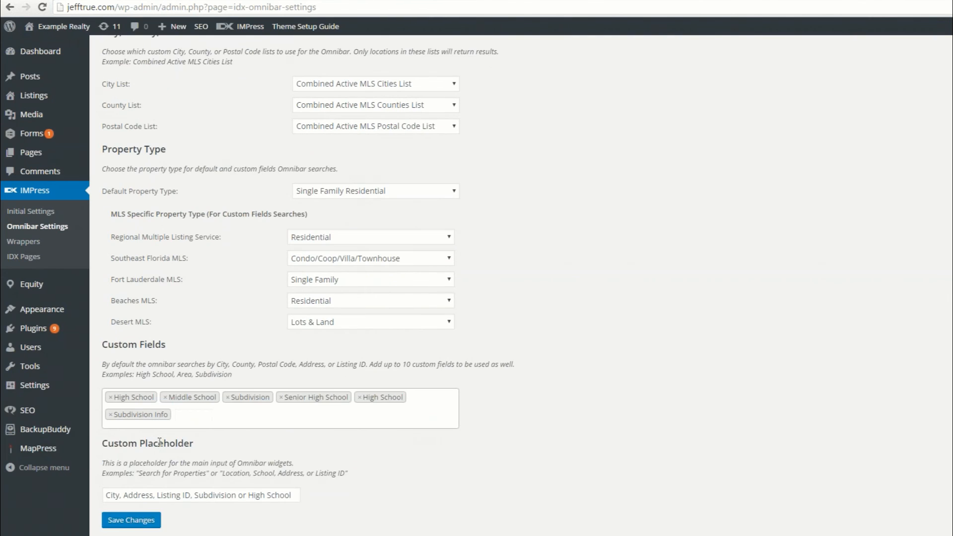
Step: Remove Subdivision Info, Subdivision and Senior High School from the Omnibar custom fields
{"action": "left_click", "coordinate": [112, 417]}
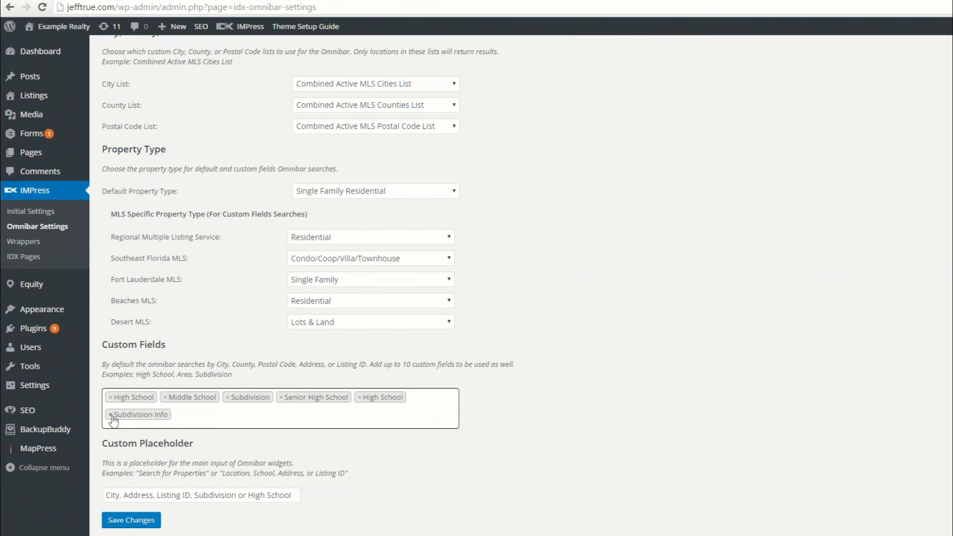
{"action": "left_click", "coordinate": [111, 416]}
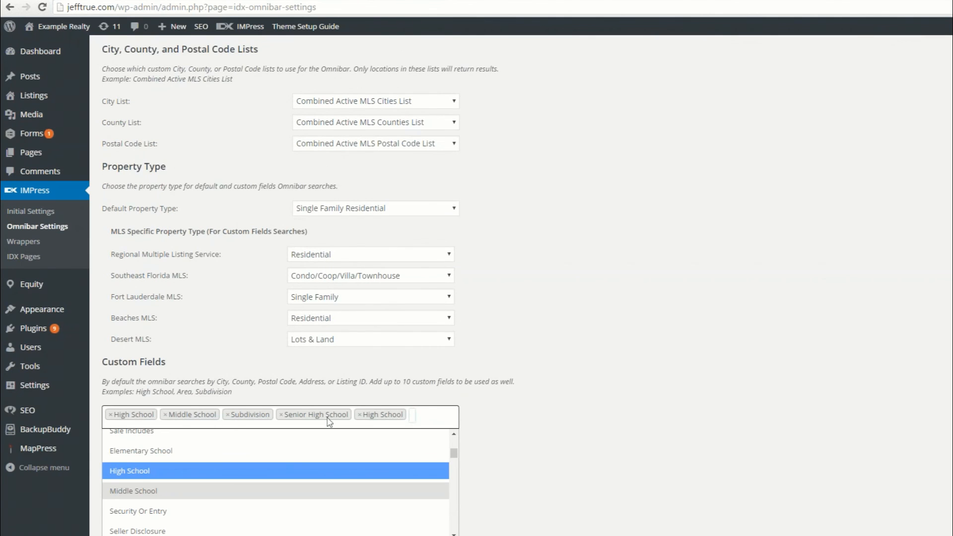
{"action": "left_click", "coordinate": [228, 415]}
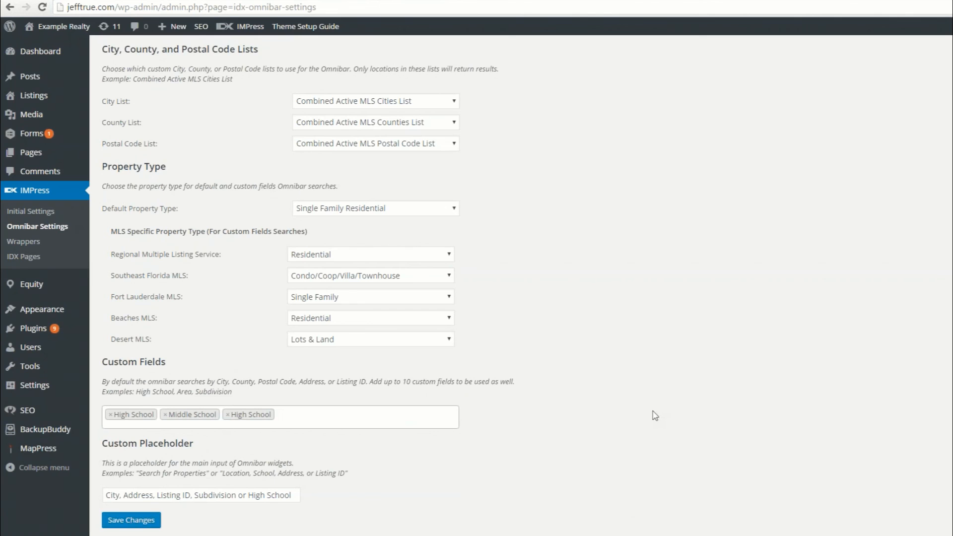
{"action": "left_click", "coordinate": [348, 422]}
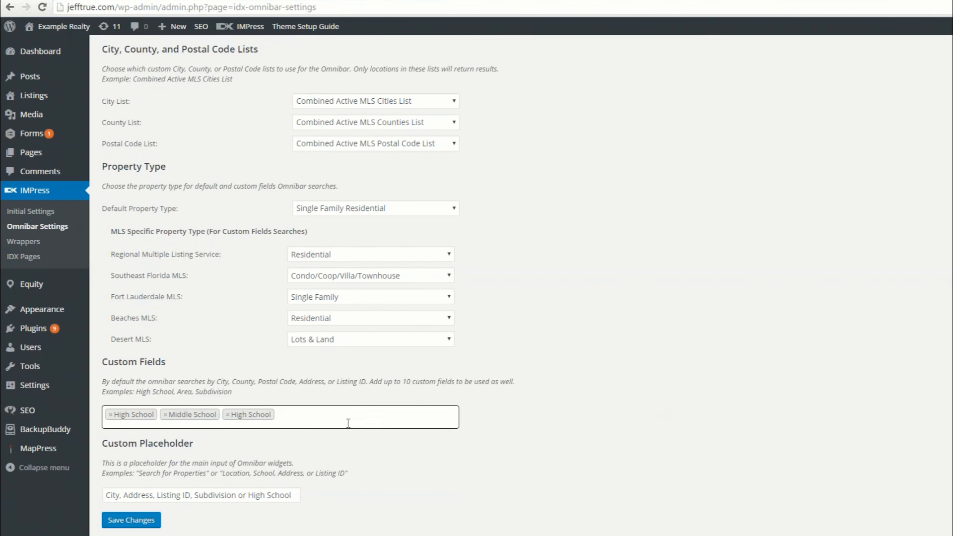
{"action": "left_click", "coordinate": [164, 415]}
Step: Replace the Omnibar custom placeholder with "Search by Schools" and save the settings
{"action": "left_click_drag", "start_coordinate": [194, 495], "coordinate": [243, 496]}
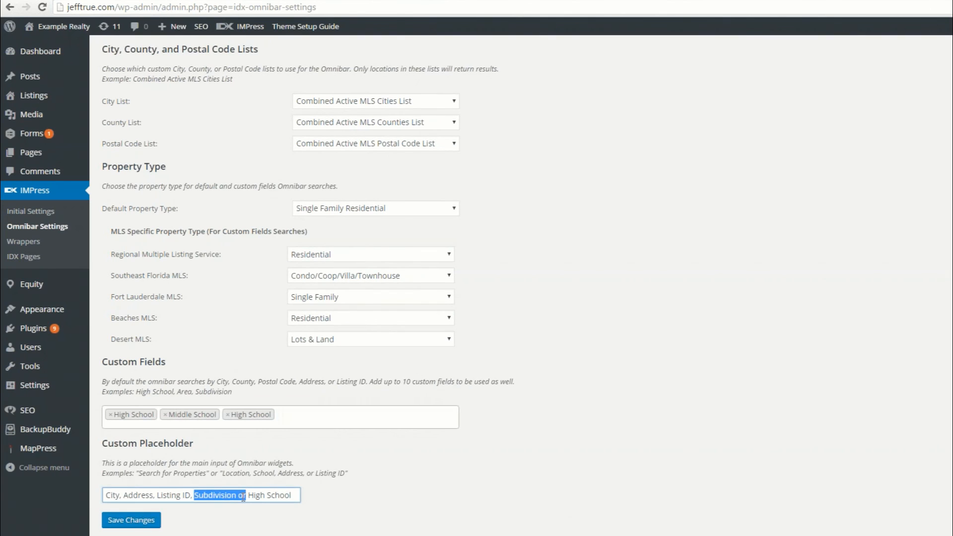
{"action": "key", "text": "BackSpace"}
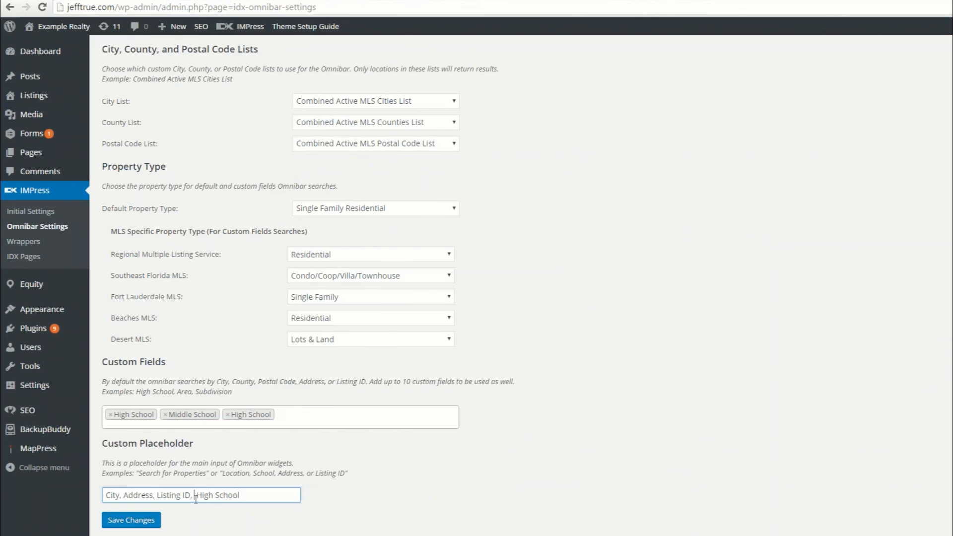
{"action": "left_click_drag", "start_coordinate": [194, 494], "coordinate": [105, 495]}
{"action": "type", "text": "Search by Schools"}
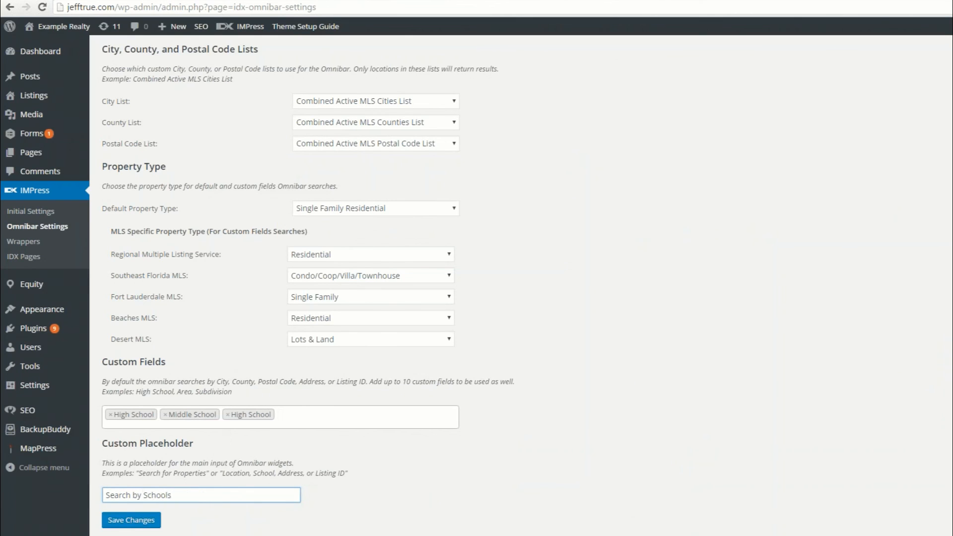
{"action": "left_click", "coordinate": [117, 522]}
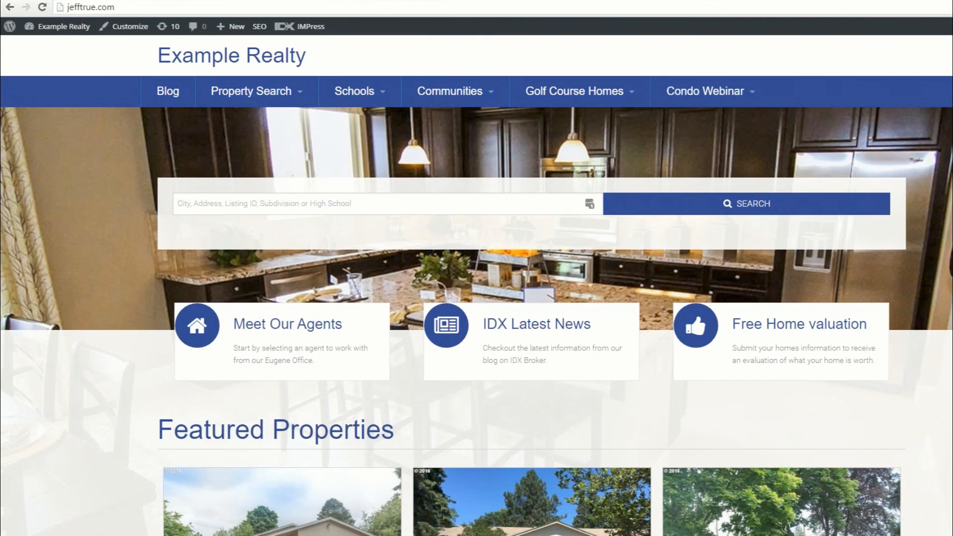
Step: Reload the site's home page and run an Omnibar search for Churchill High School
{"action": "key", "text": "F5"}
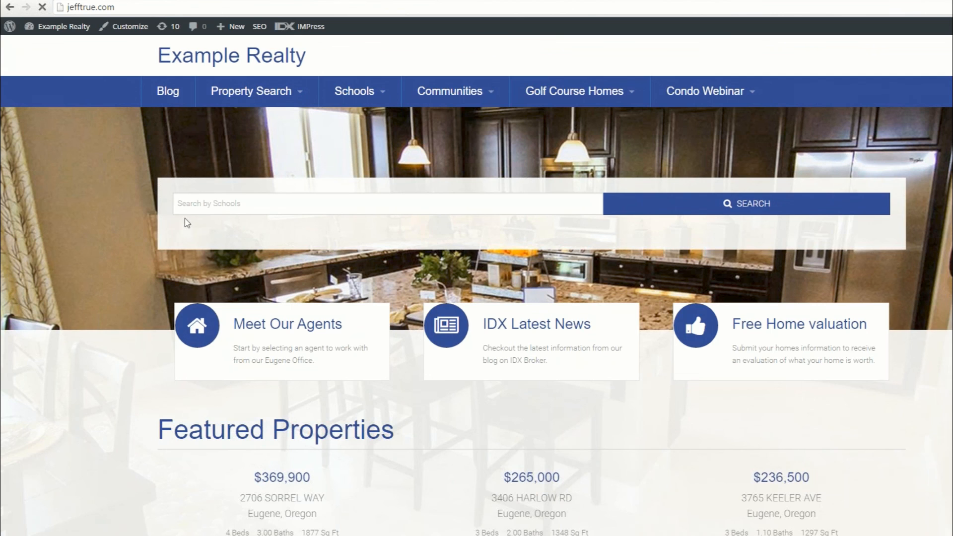
{"action": "left_click", "coordinate": [231, 207]}
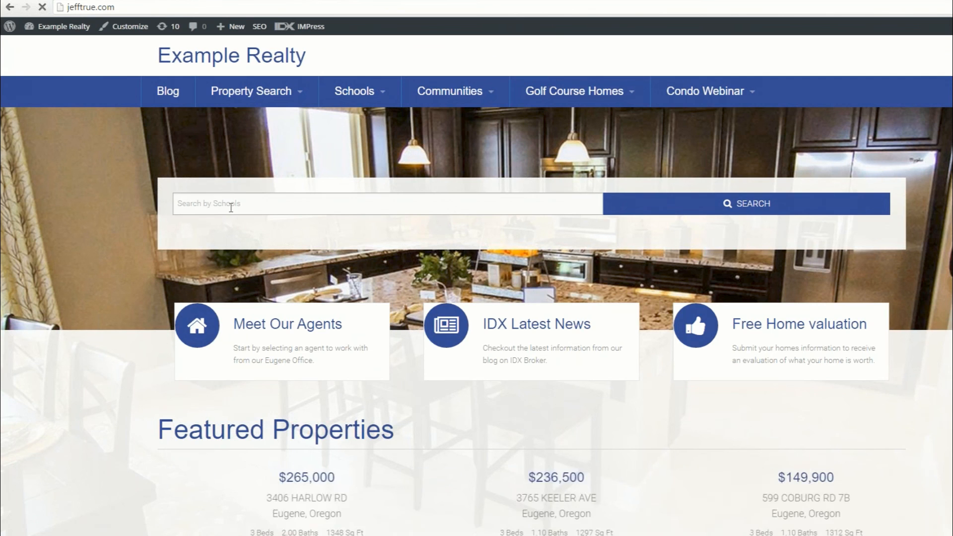
{"action": "type", "text": "chur"}
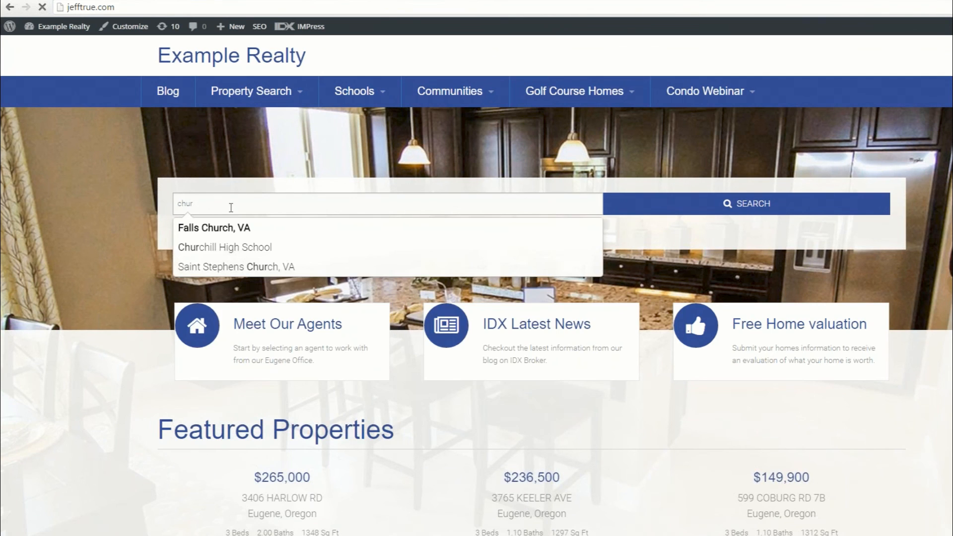
{"action": "left_click", "coordinate": [225, 248]}
{"action": "left_click", "coordinate": [751, 206]}
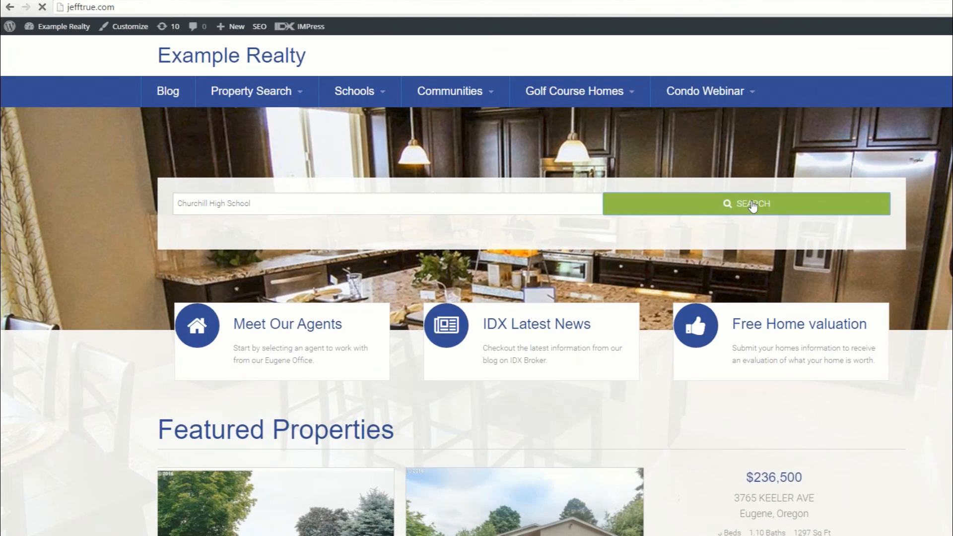